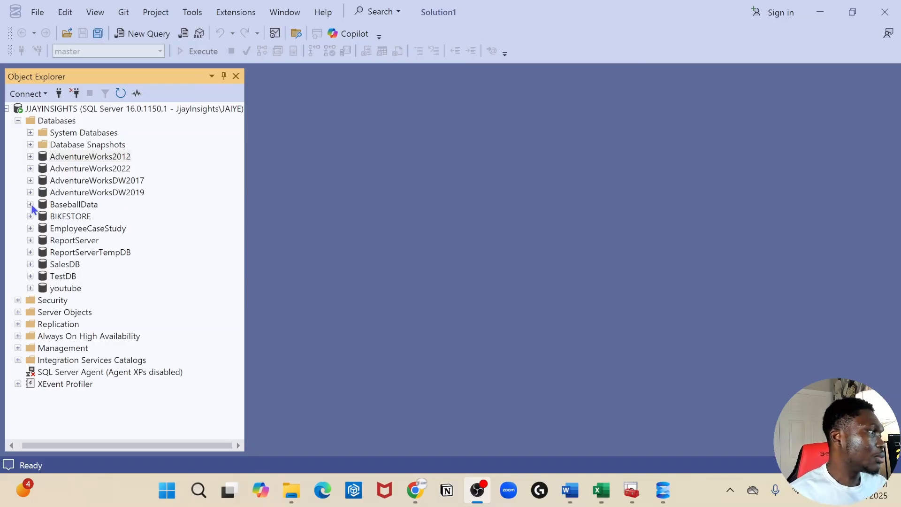
Open the my data 2 CSV file from the Great Datasets folder inside YT in File Explorer
click(291, 491)
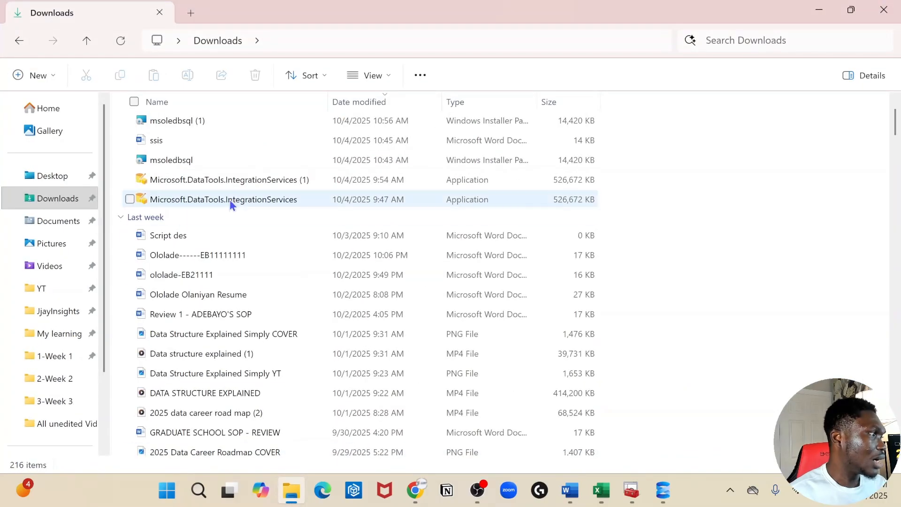
click(49, 288)
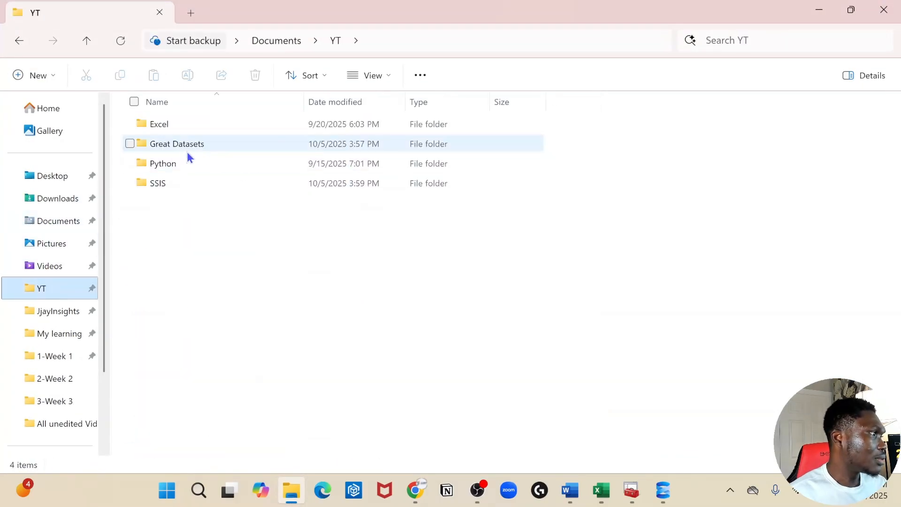
double_click(191, 143)
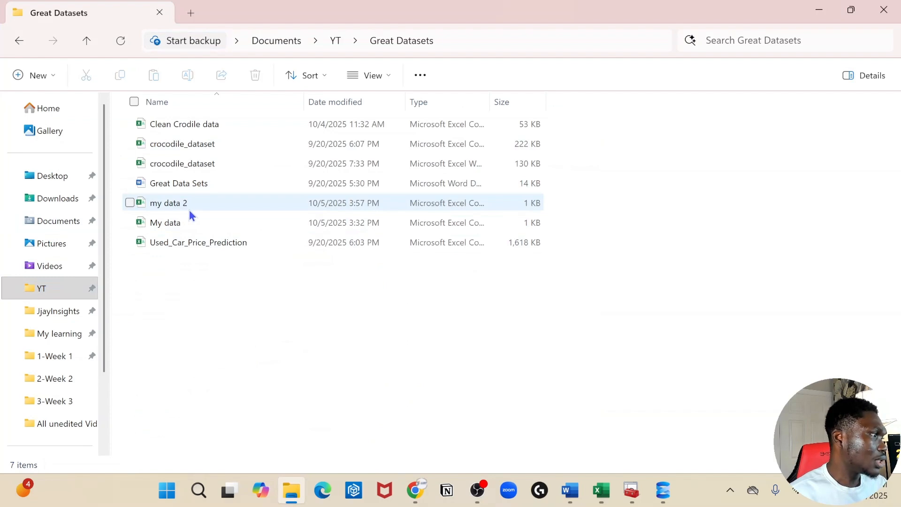
click(207, 209)
double_click(206, 207)
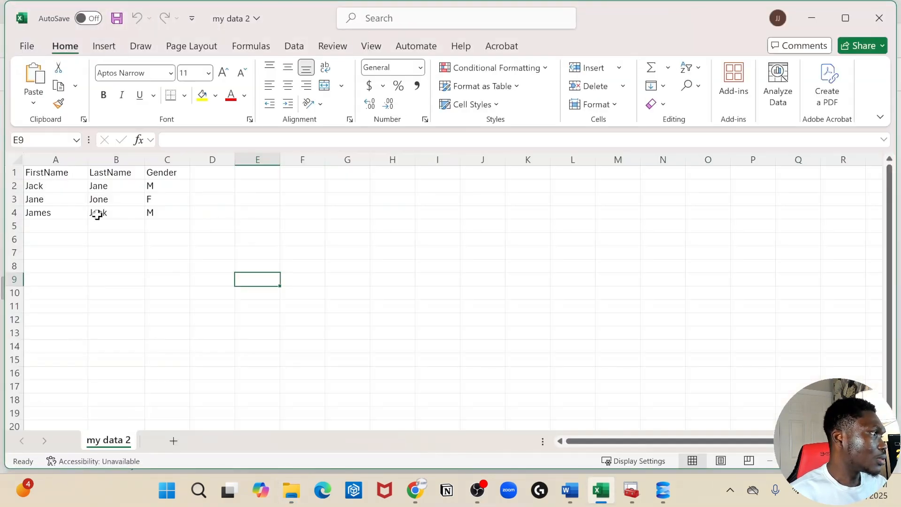
Review the FirstName, LastName and Gender column headers in the my data 2 sheet
click(70, 172)
click(115, 170)
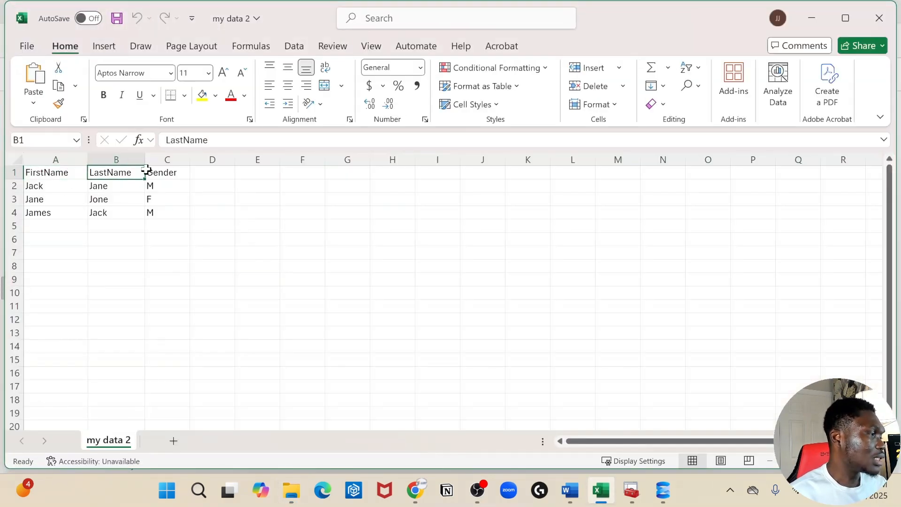
click(155, 171)
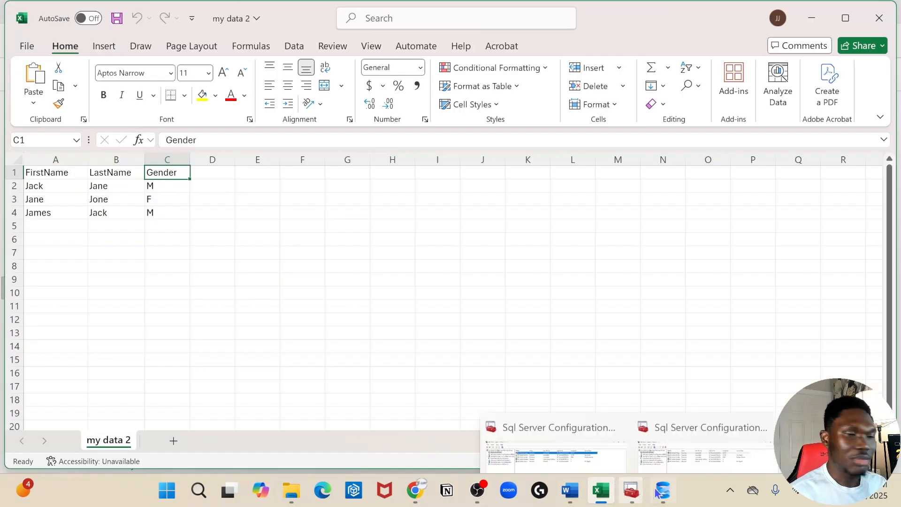
Switch to SQL Server Management Studio and inspect the folders of the youtube database, including Tables
mouse_move(669, 492)
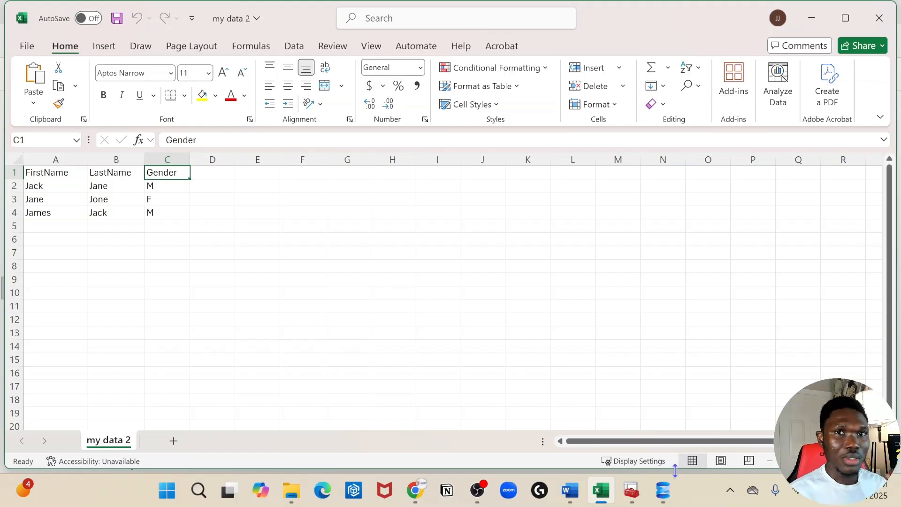
click(661, 500)
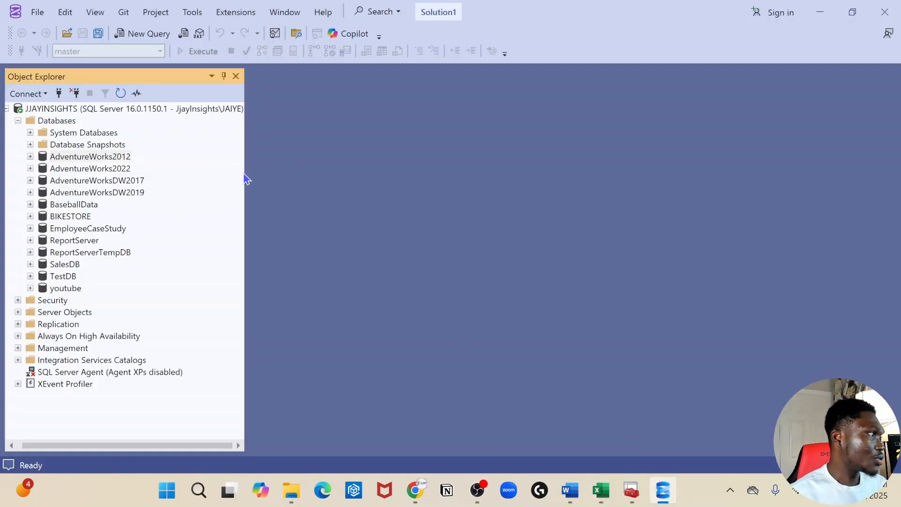
click(30, 288)
scroll(63, 332, down, 2)
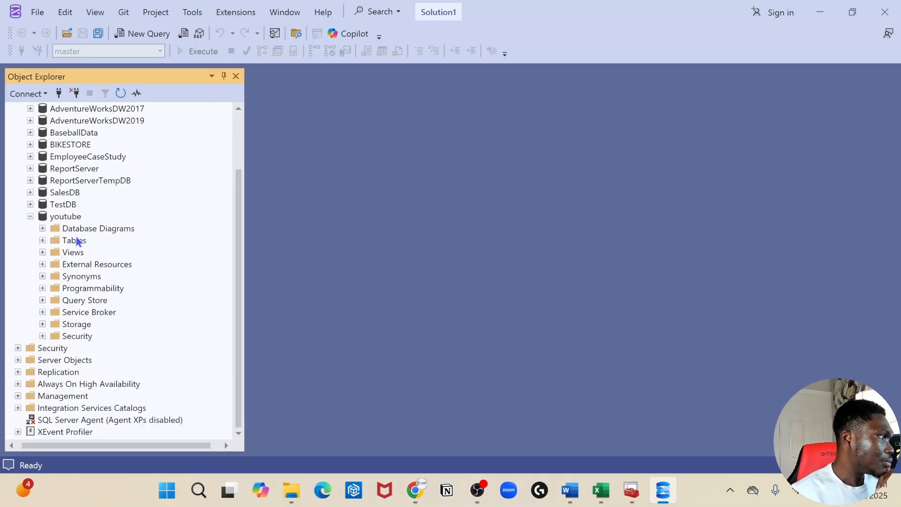
click(74, 241)
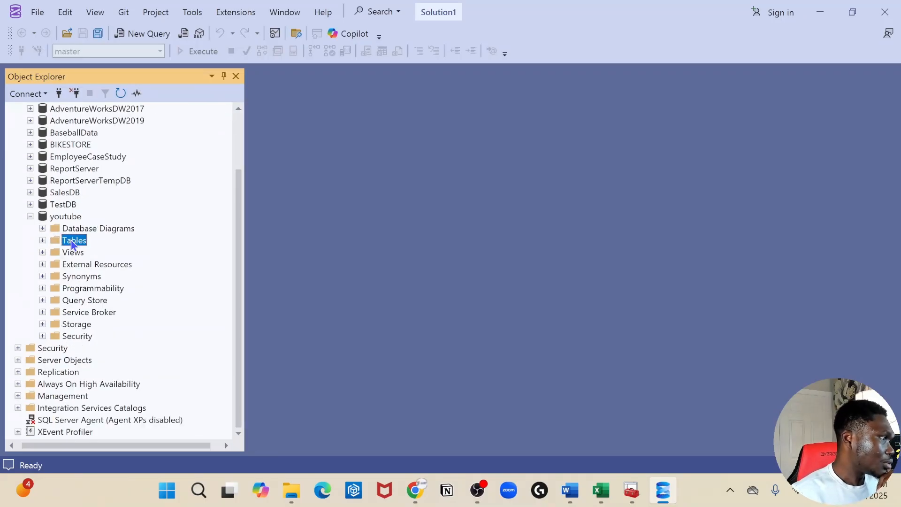
click(31, 217)
Start the Import Flat File wizard for the youtube database and proceed to specifying the input file
right_click(58, 289)
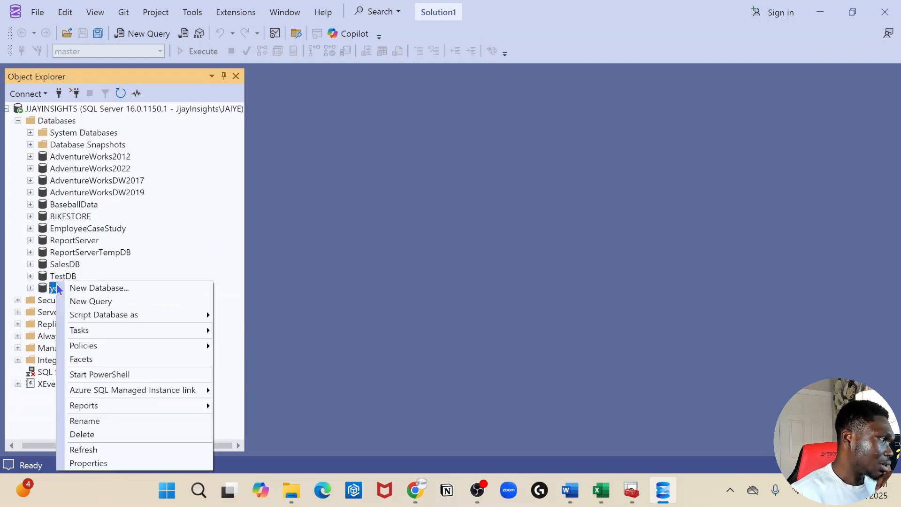
mouse_move(161, 332)
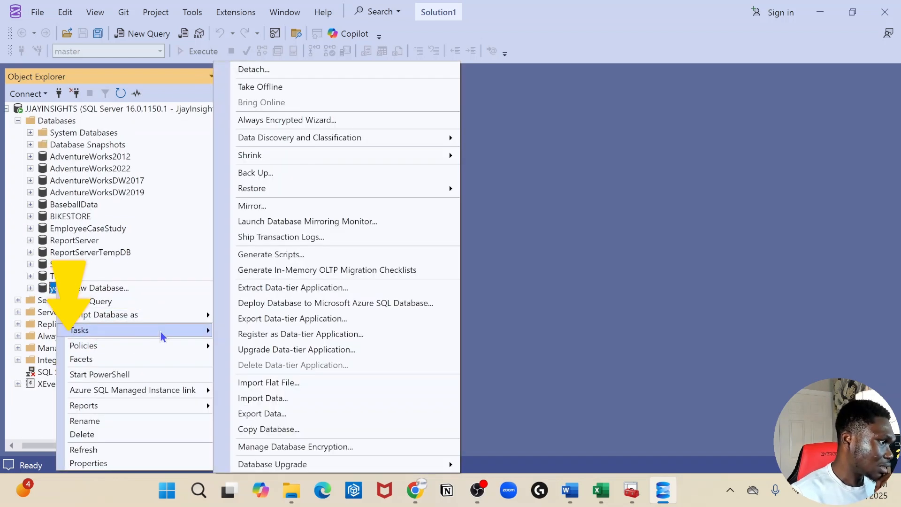
click(291, 384)
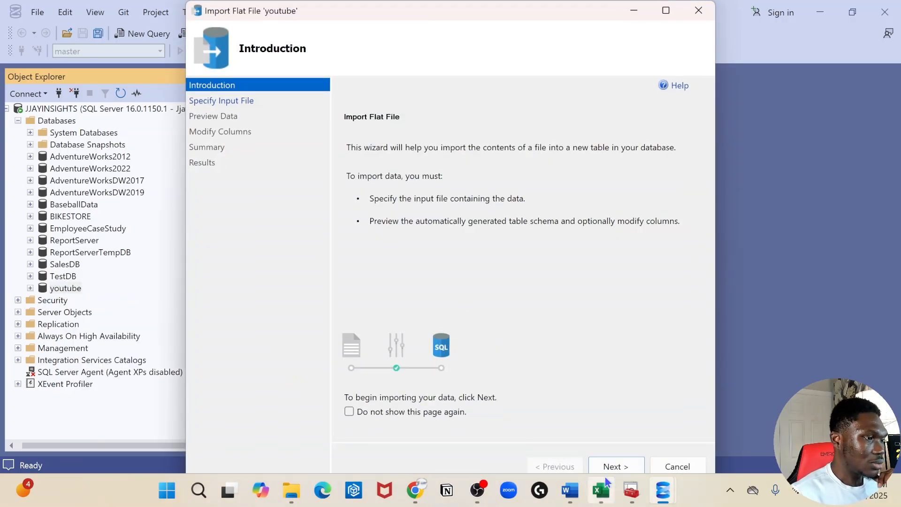
click(616, 466)
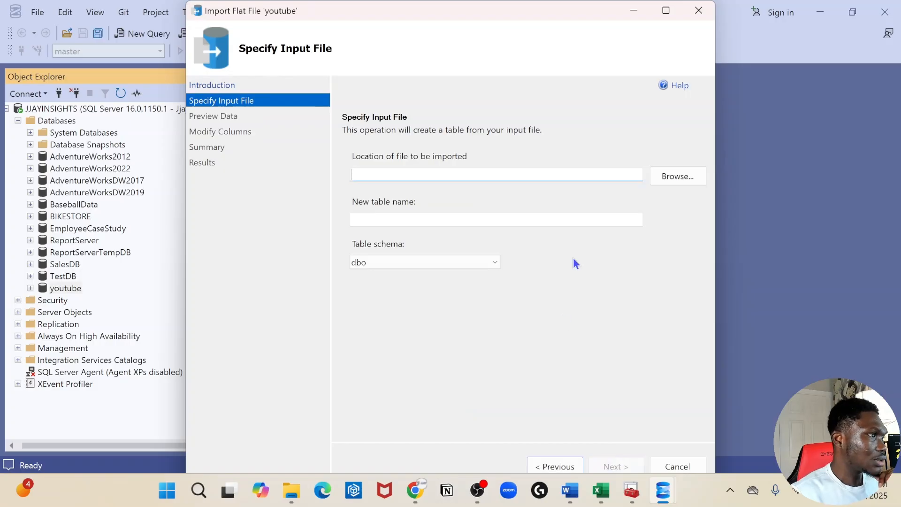
Choose my data 2 from the Great Datasets folder in YT as the file to import
click(682, 174)
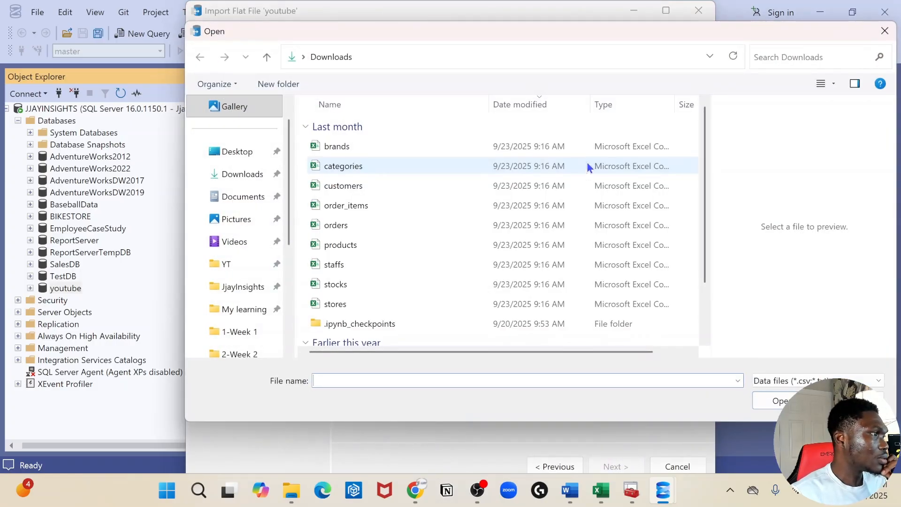
click(240, 263)
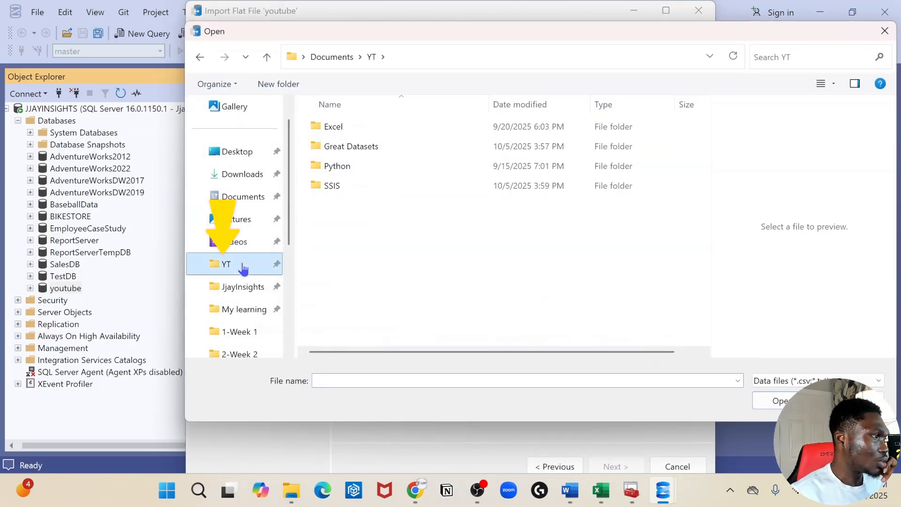
double_click(351, 145)
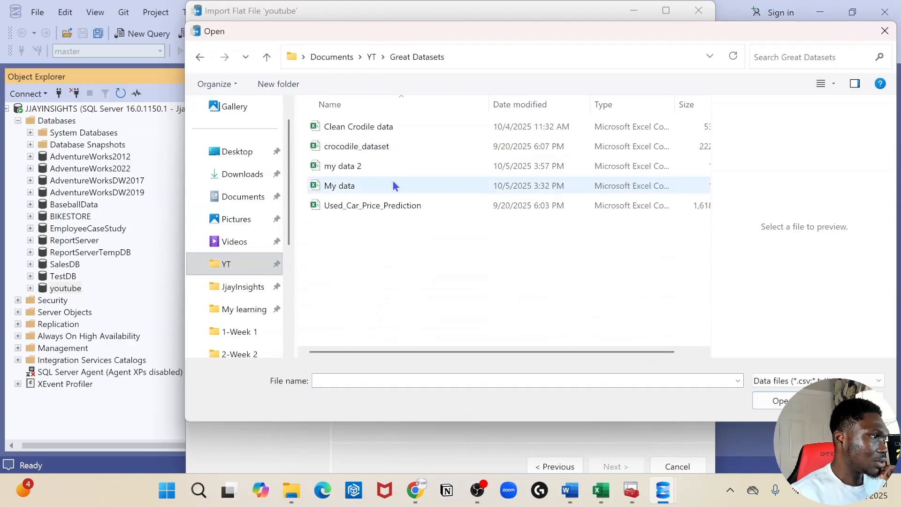
click(377, 170)
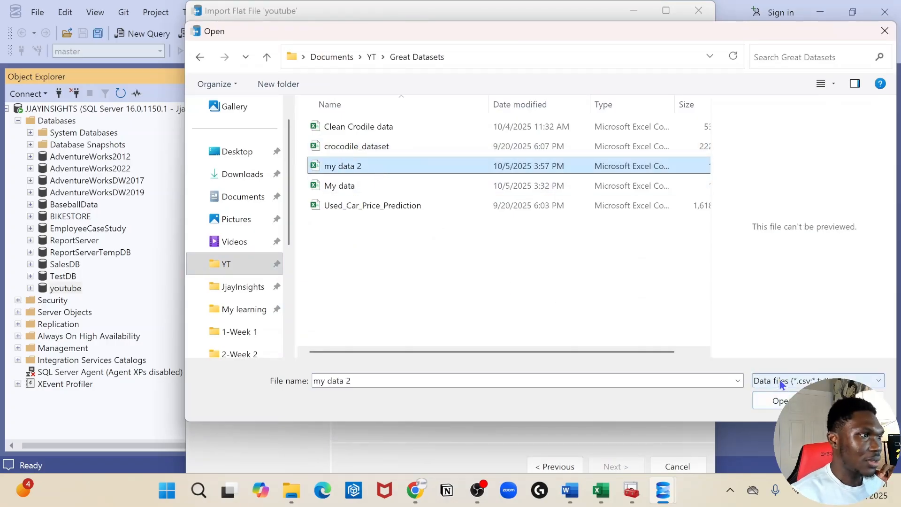
click(777, 402)
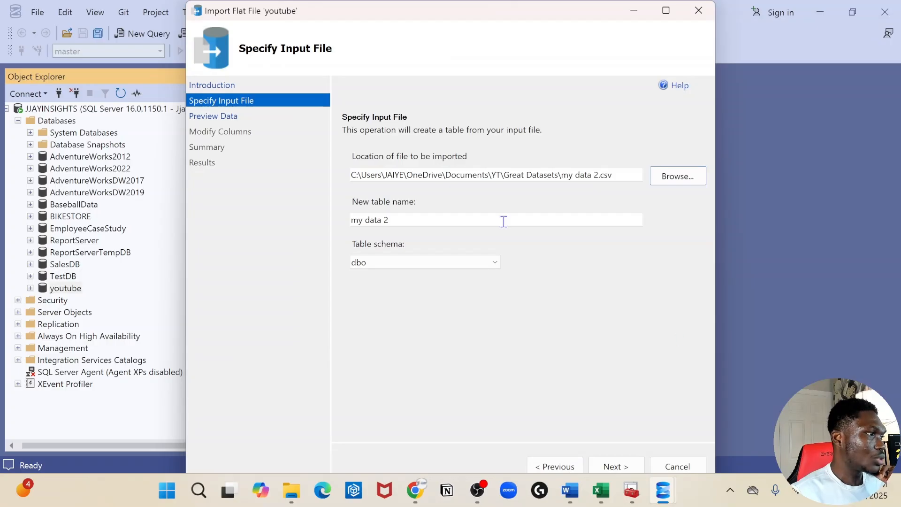
Try to continue to the data preview with my data 2 as the new table name
click(395, 220)
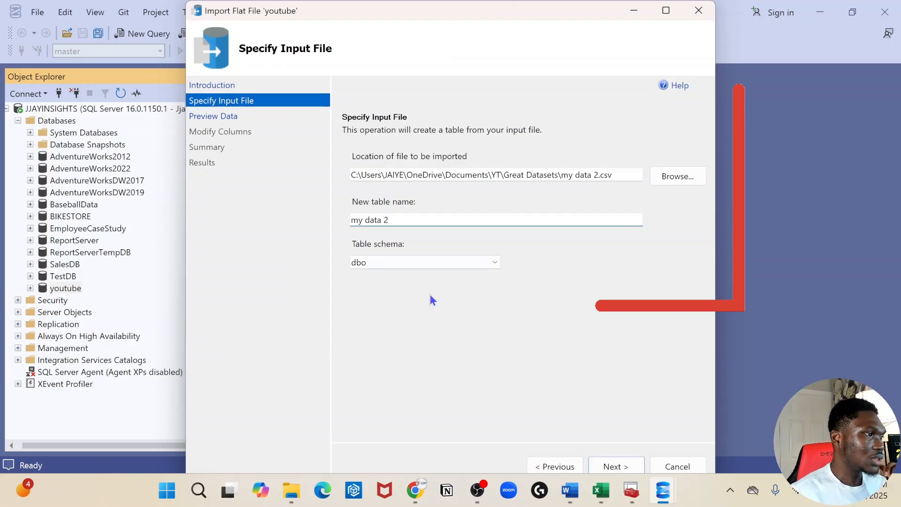
click(620, 468)
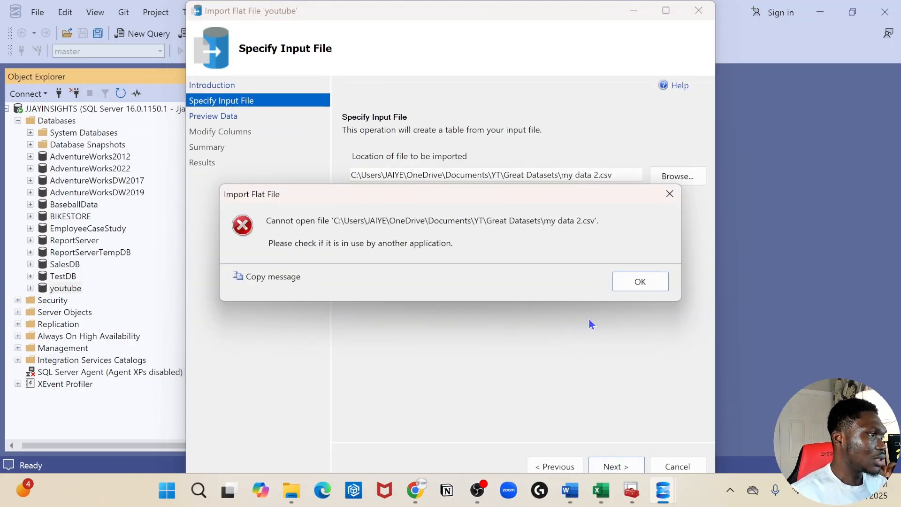
click(641, 280)
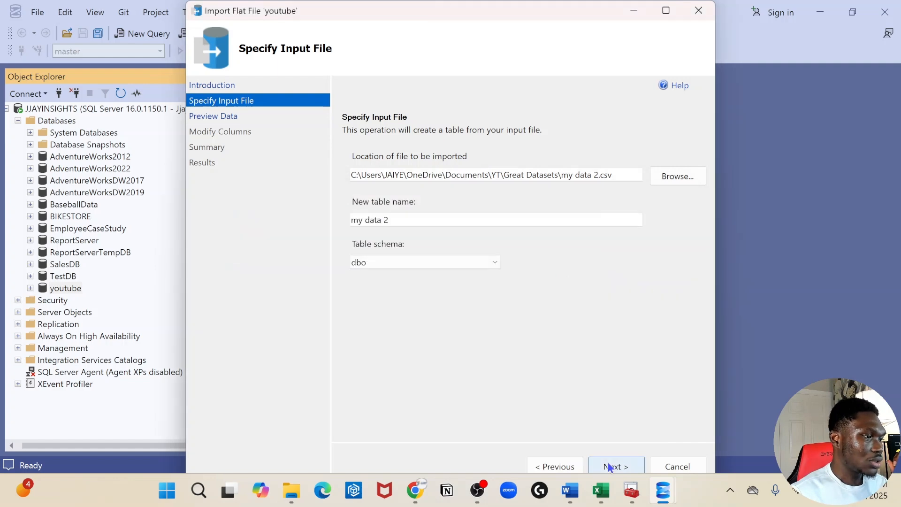
Find SQL Server Management Studio 21 with a search for ssms, launch it and connect to the JJAYINSIGHTS server with Windows Authentication
click(602, 490)
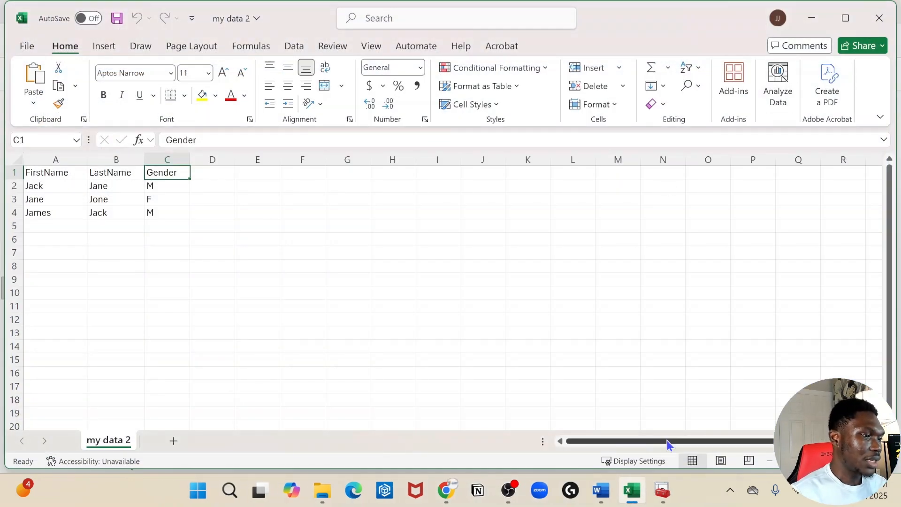
click(221, 495)
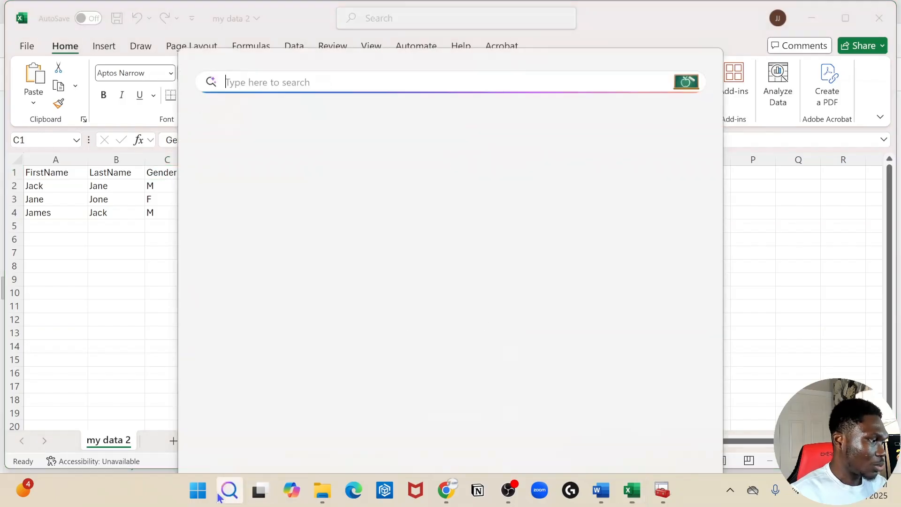
text(ssms)
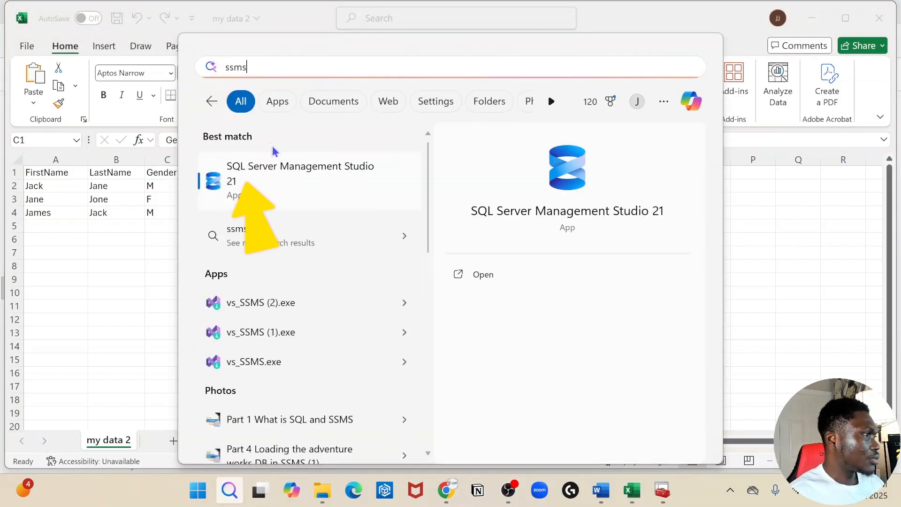
click(277, 169)
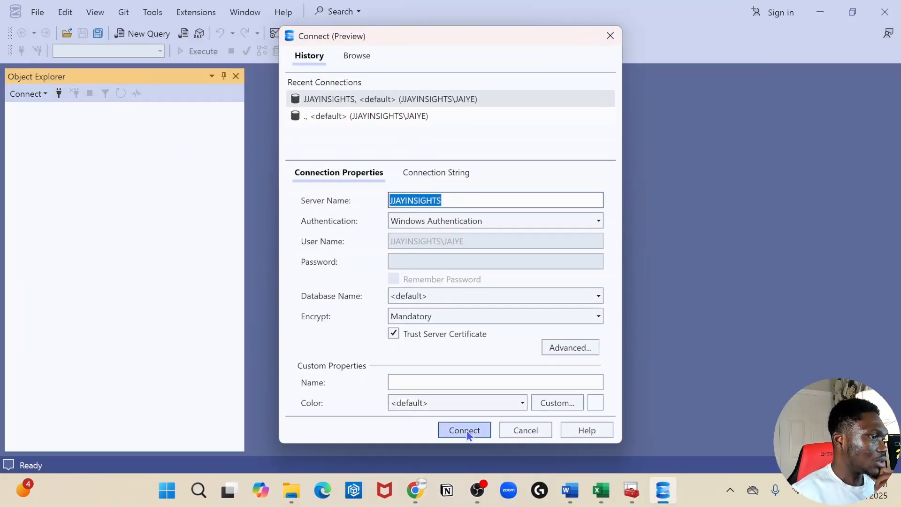
click(468, 432)
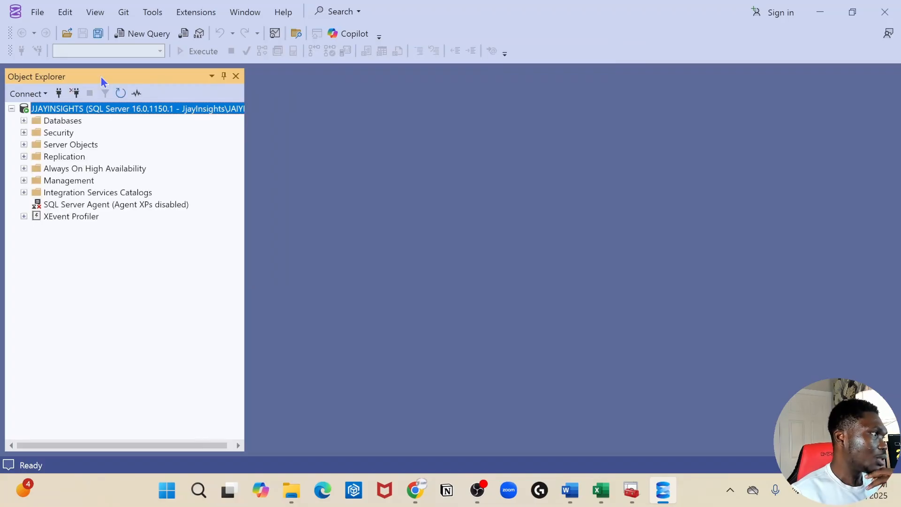
Expand the Databases folder and locate the youtube database, checking its contents briefly
click(23, 120)
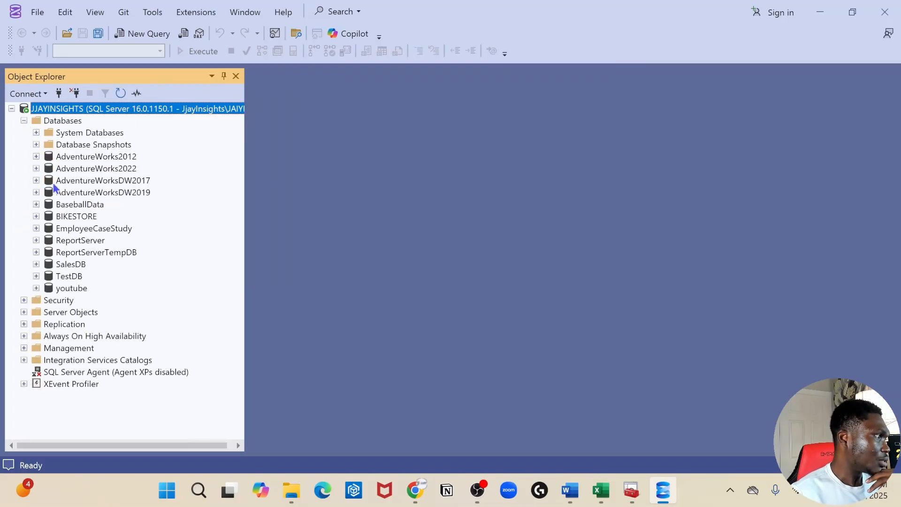
click(46, 291)
click(38, 289)
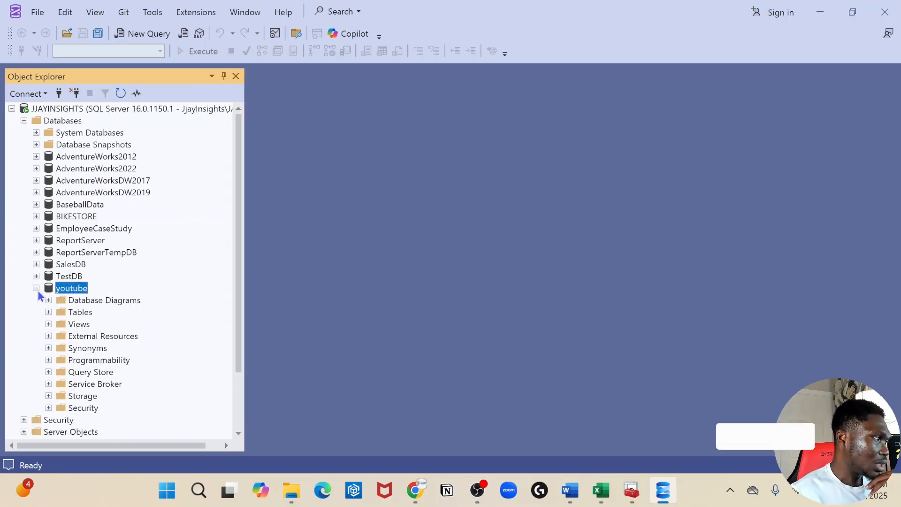
click(38, 289)
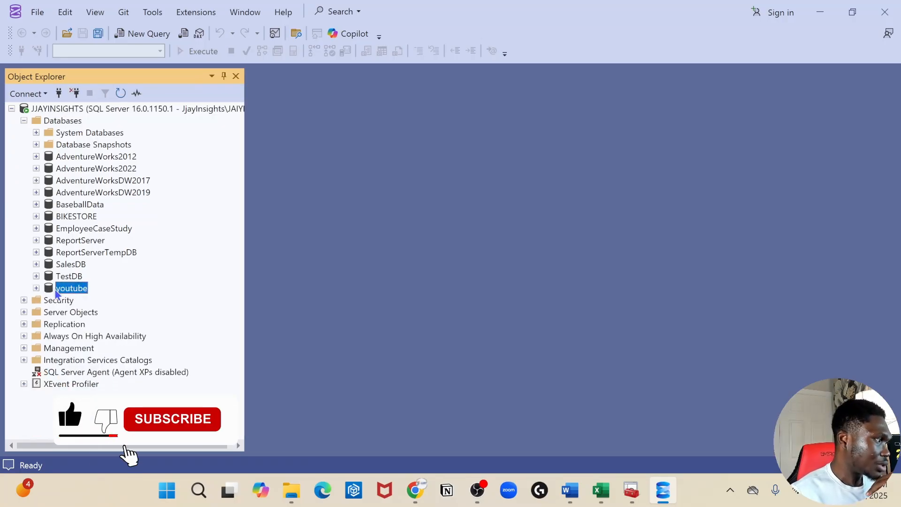
Launch a flat file import for the youtube database and move past the wizard's introduction
right_click(57, 291)
mouse_move(190, 337)
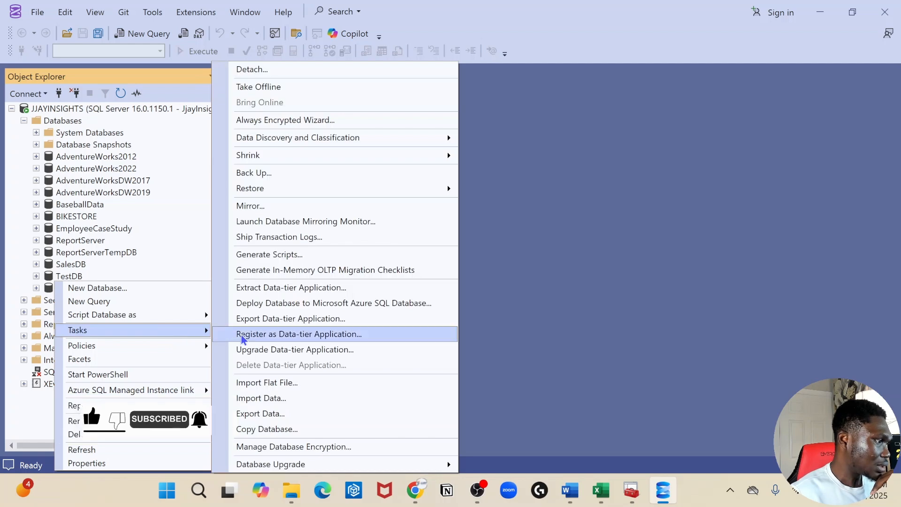
click(303, 387)
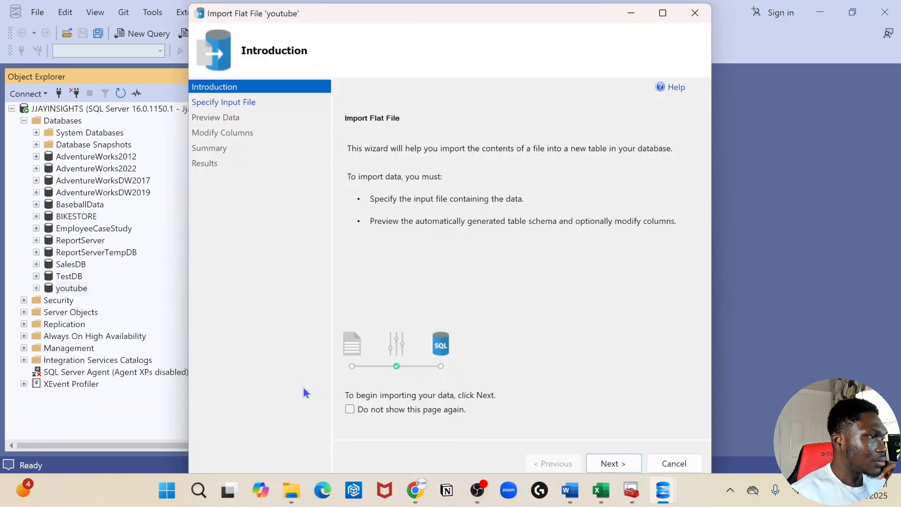
click(613, 467)
Set my data 2 from the Great Datasets folder as the input file for the import
click(678, 182)
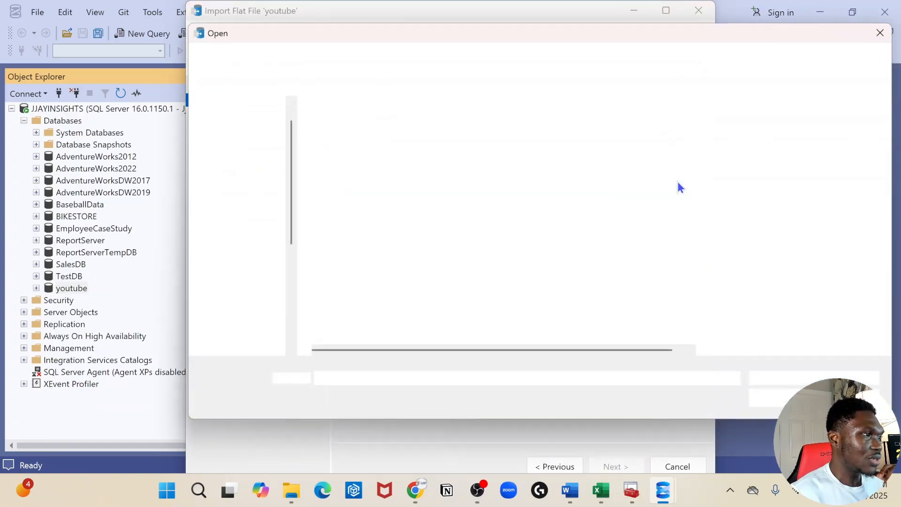
click(389, 168)
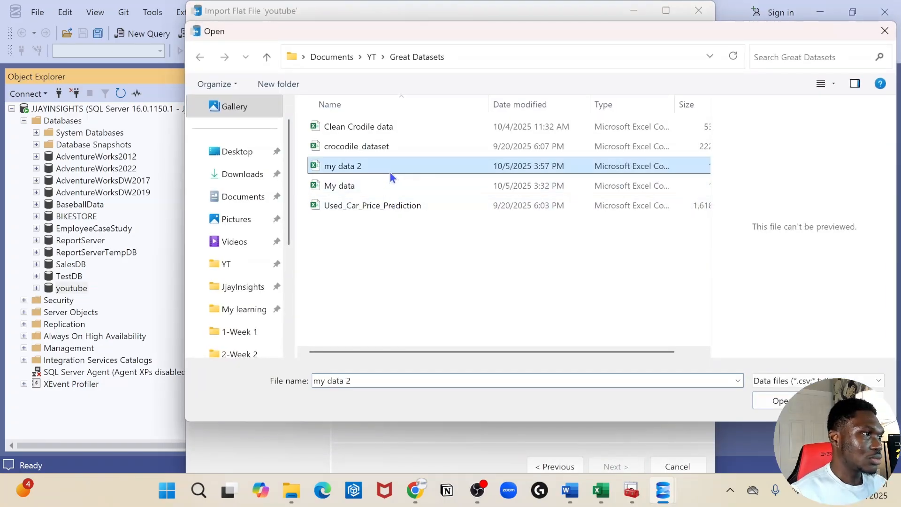
click(780, 401)
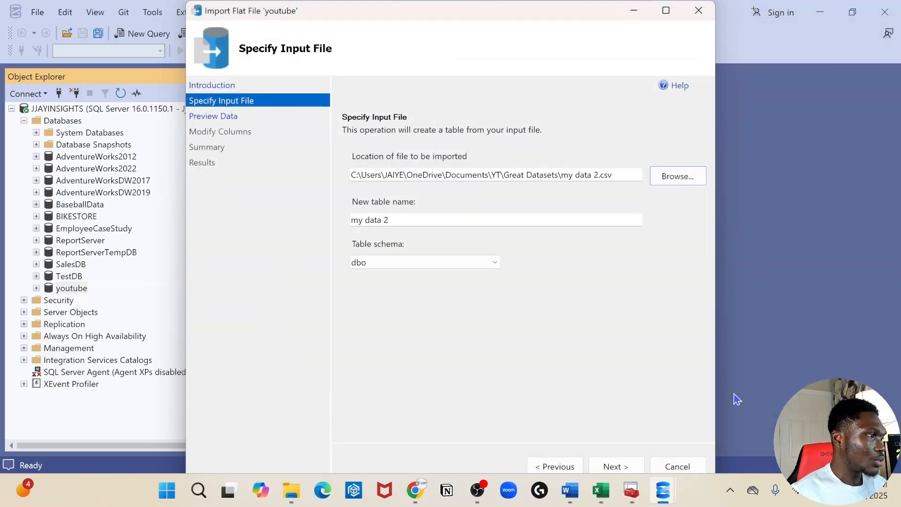
Close the my data 2 workbook in Excel without saving its changes to free the file for import
click(622, 466)
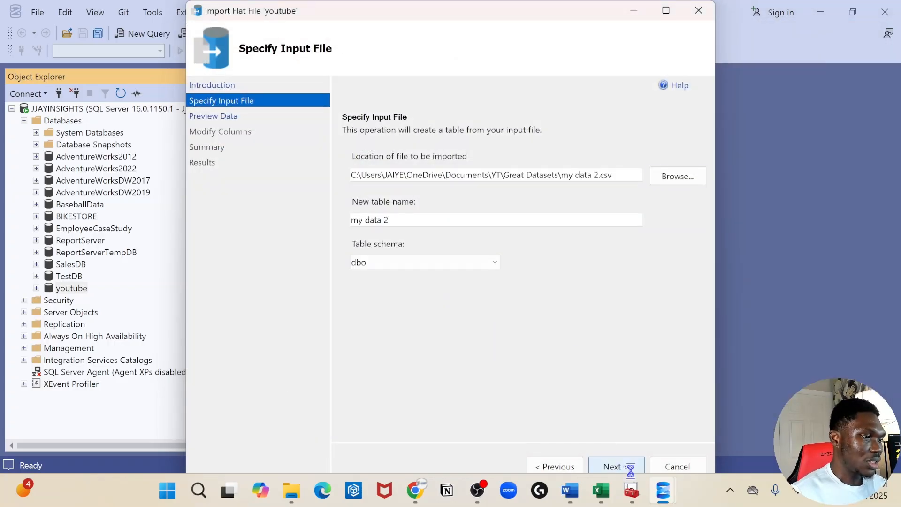
click(650, 285)
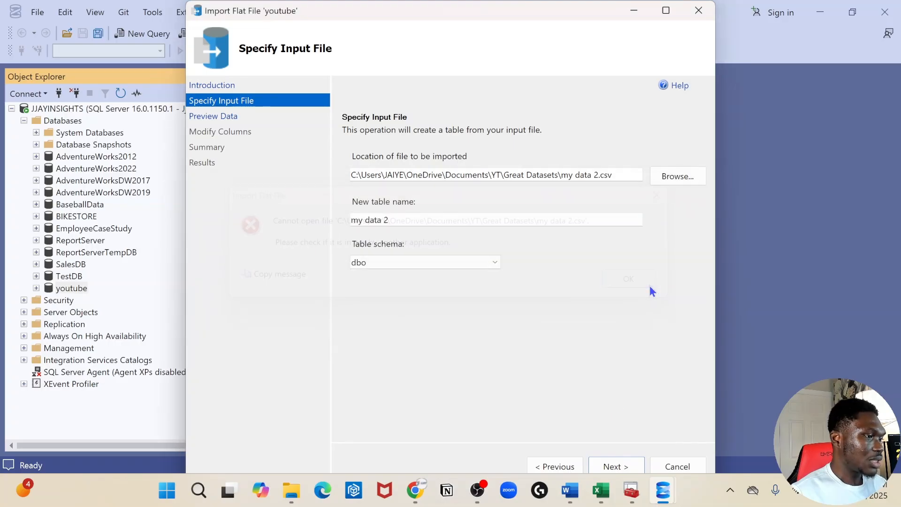
click(601, 489)
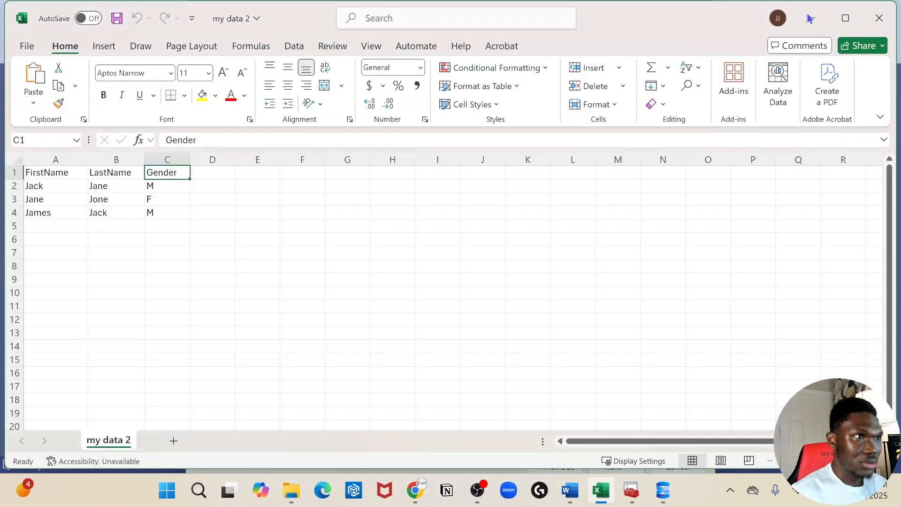
click(880, 19)
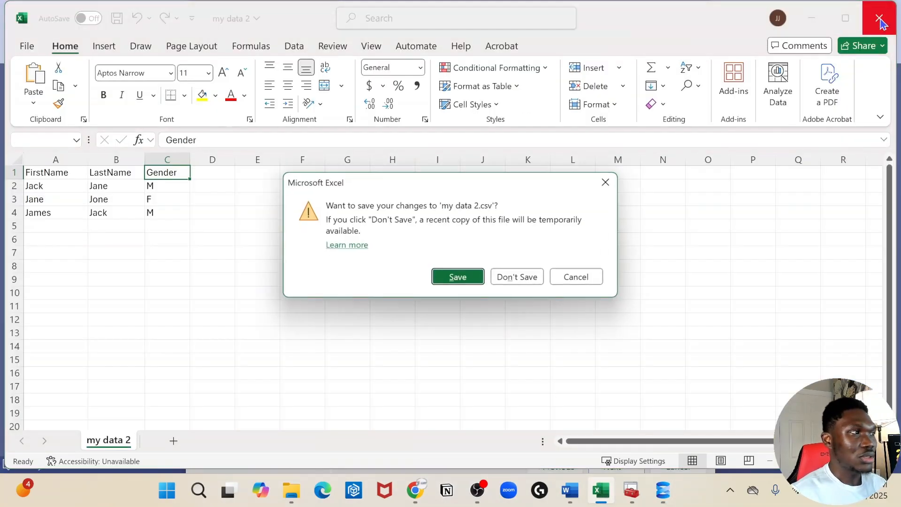
click(510, 282)
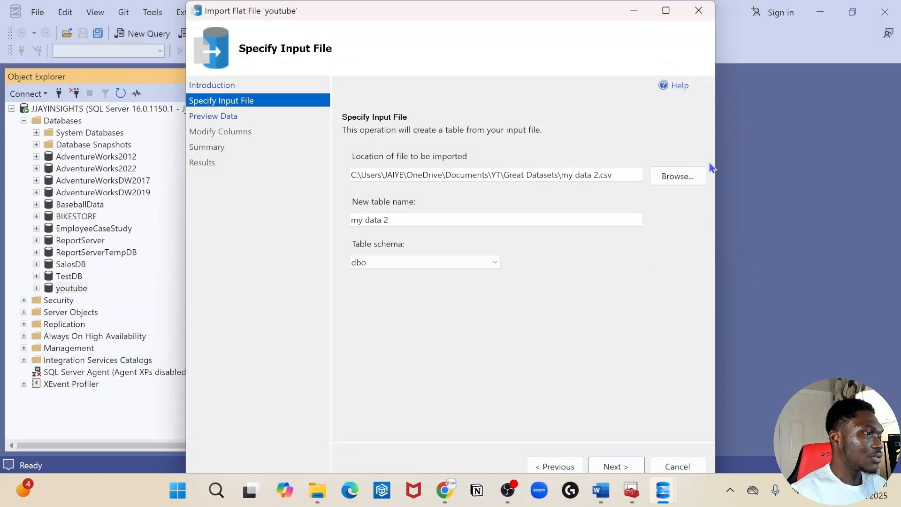
Run the my data 2 import with nulls allowed in all columns, and close the import wizard once it finishes
click(615, 466)
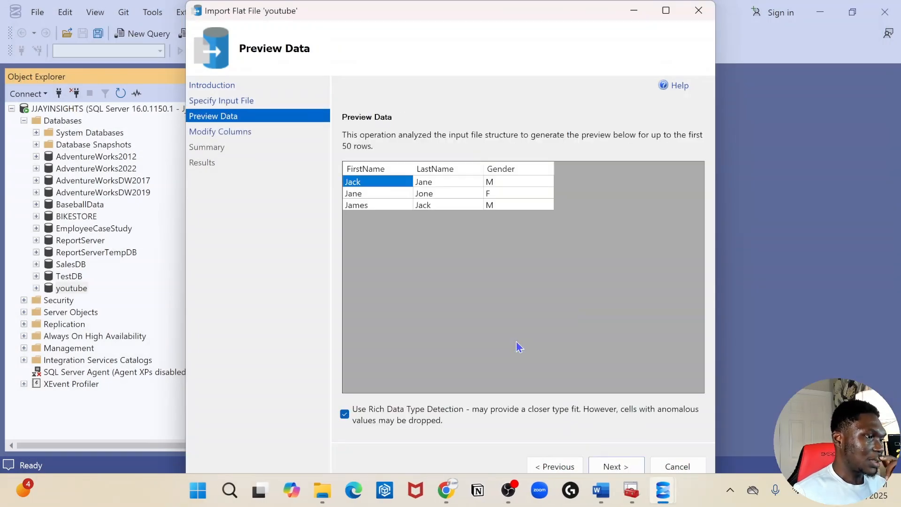
click(611, 464)
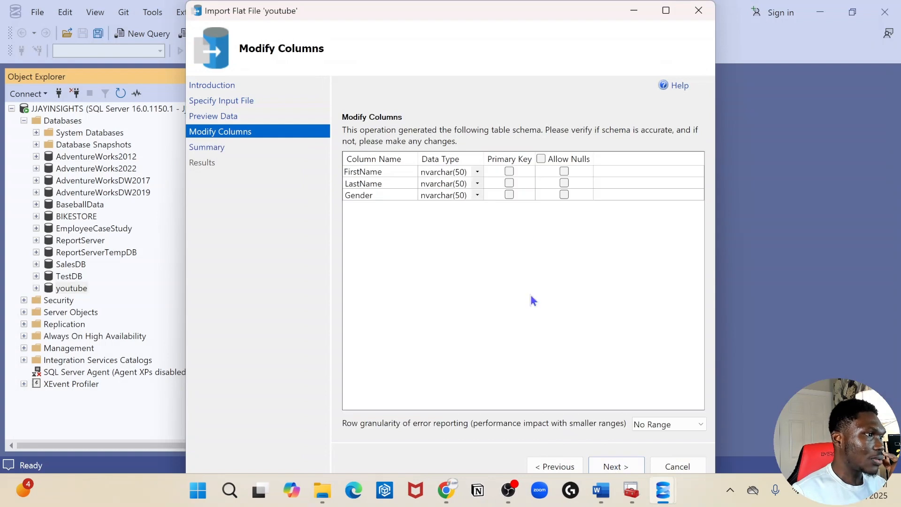
click(541, 158)
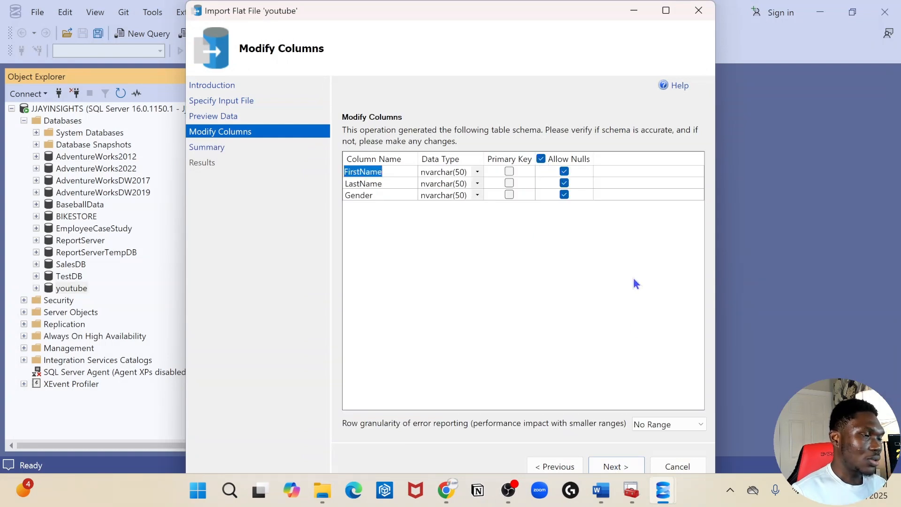
click(621, 467)
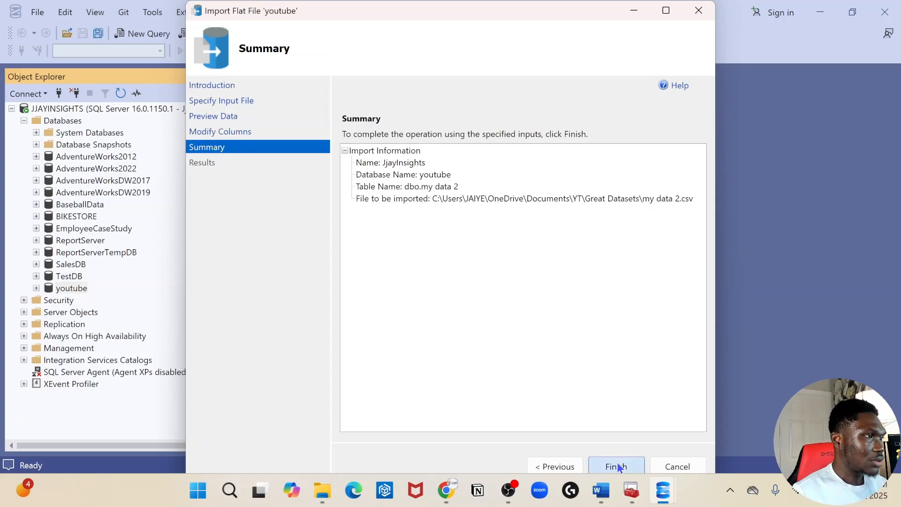
click(616, 466)
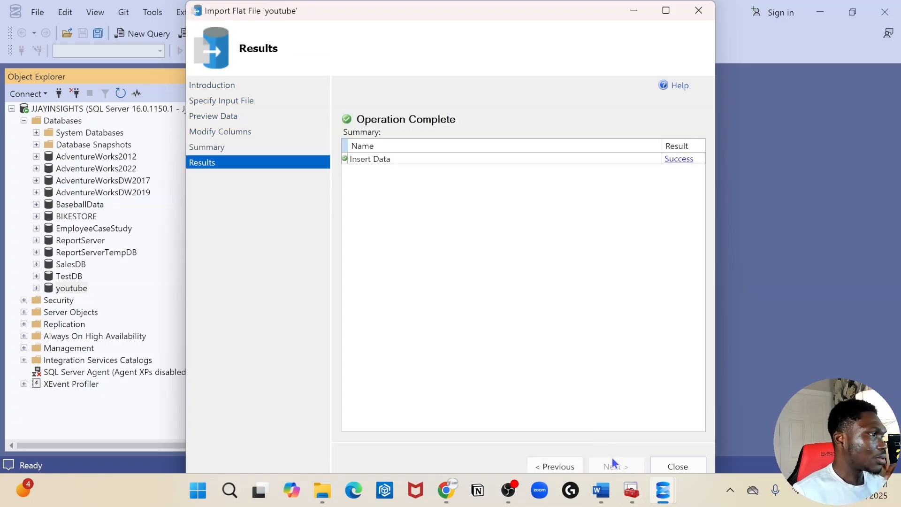
click(699, 11)
Refresh the youtube database's Tables folder and expand it to list its tables
click(37, 288)
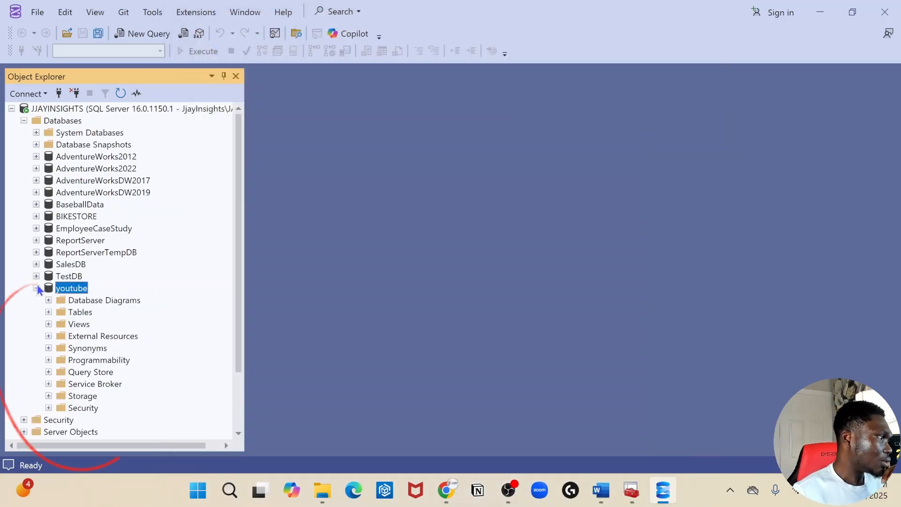
right_click(75, 312)
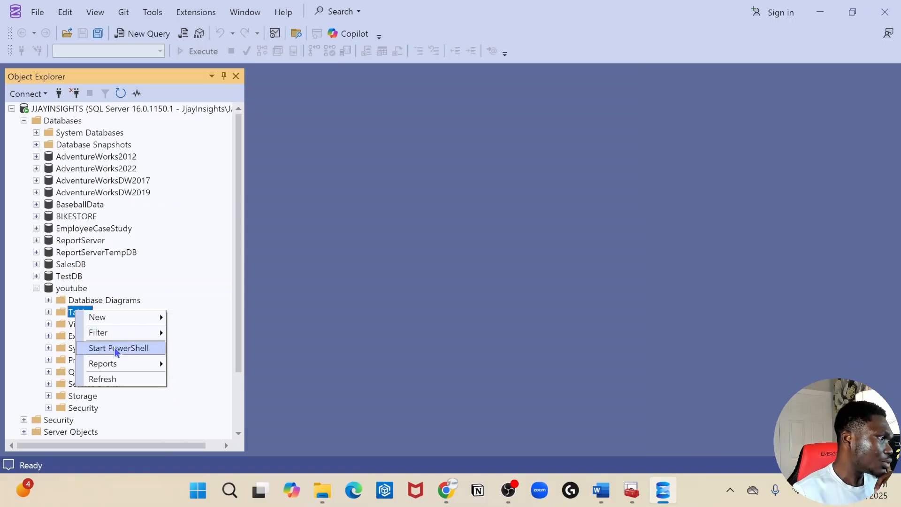
click(105, 381)
click(49, 313)
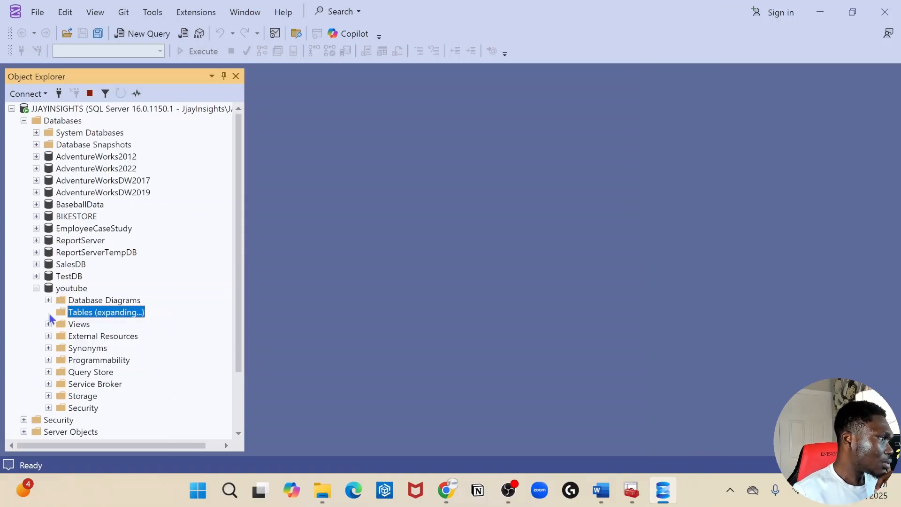
scroll(105, 377, down, 2)
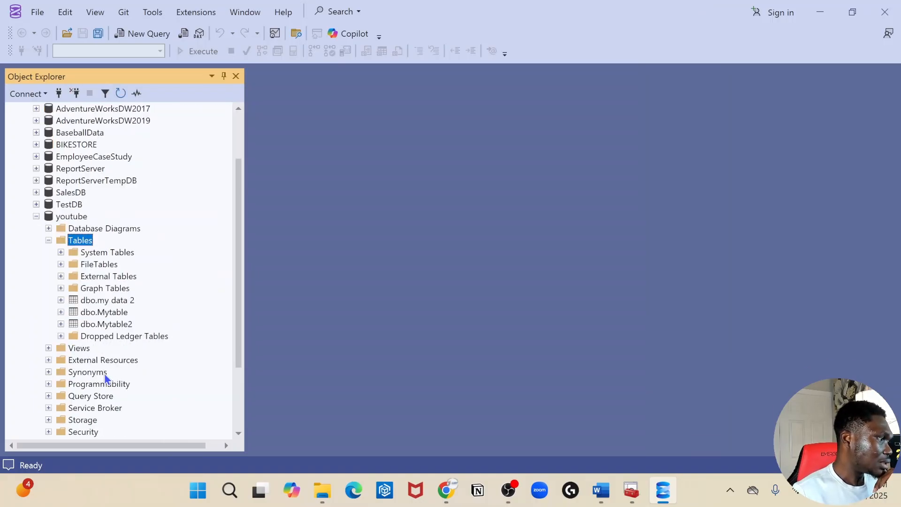
Query the top 1000 rows of the dbo.Mytable2 table in the youtube database and review the generated statement
click(114, 325)
right_click(114, 325)
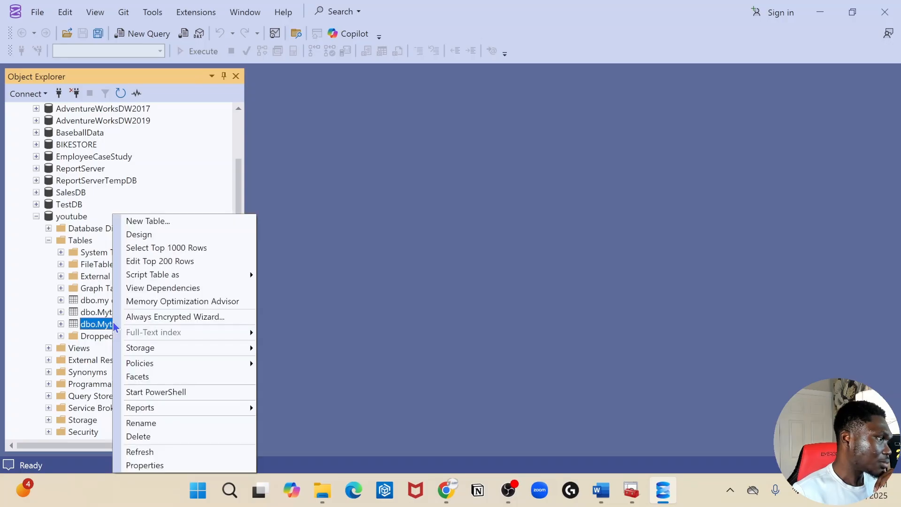
click(185, 247)
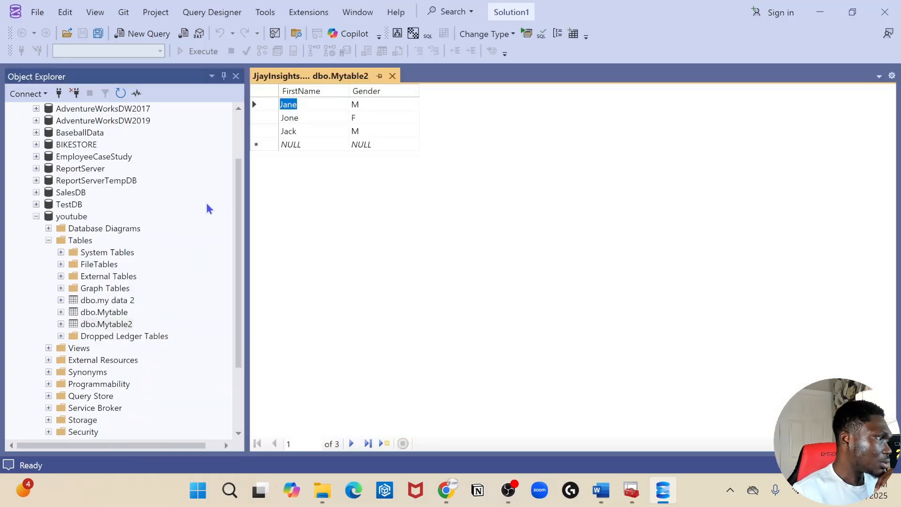
right_click(105, 324)
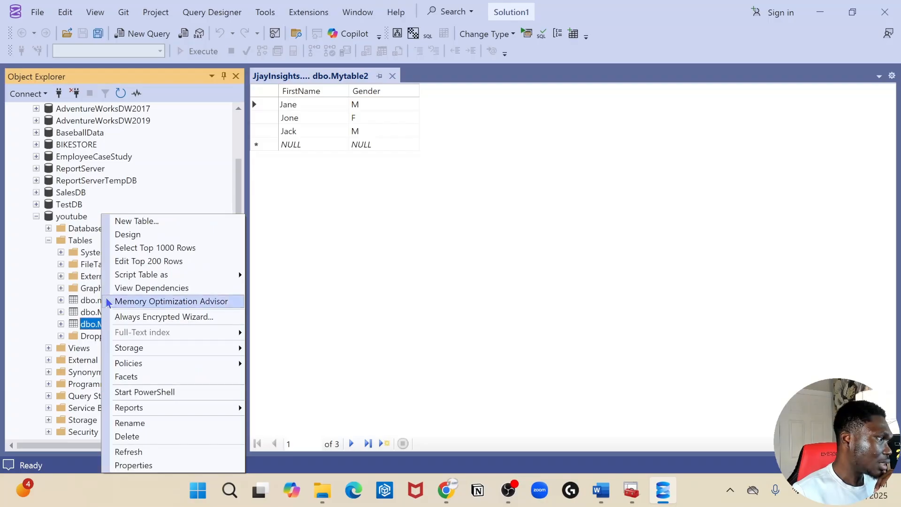
click(151, 249)
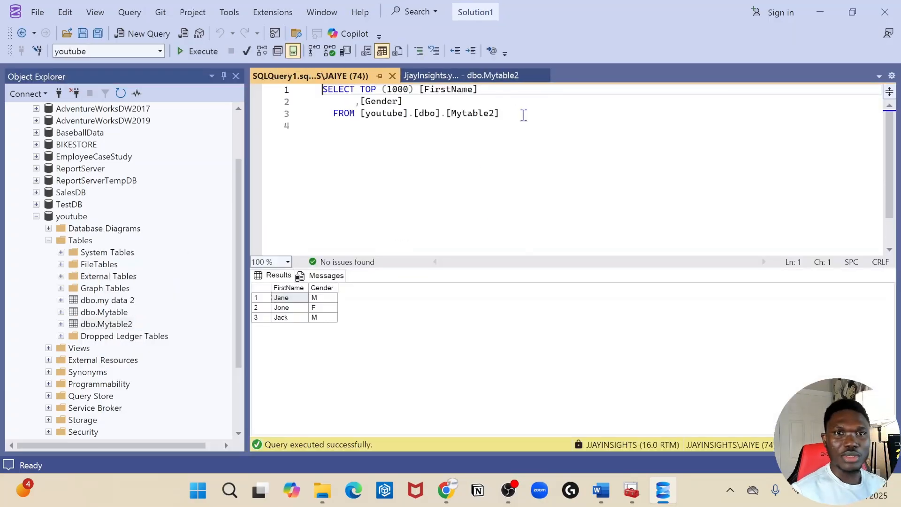
key(ctrl+a)
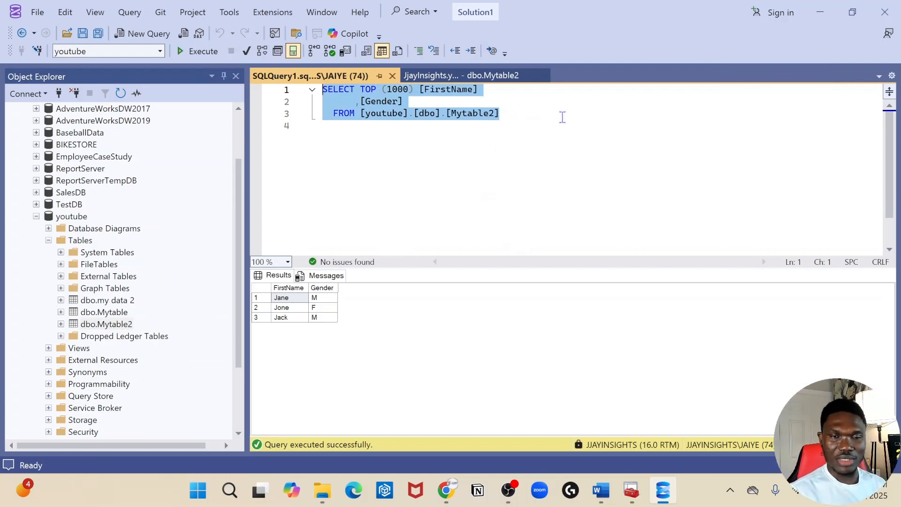
click(530, 131)
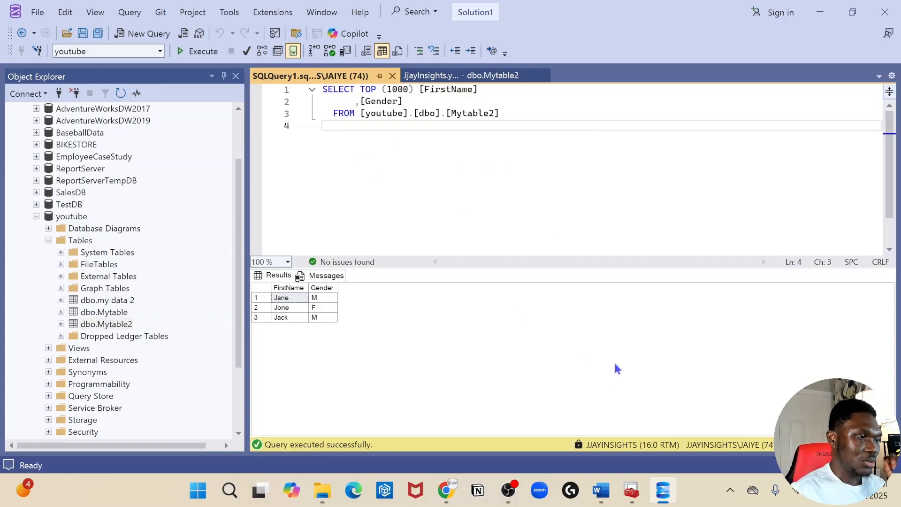
Find Visual Studio 2022 with a search for visu, launch it and continue without code
click(229, 490)
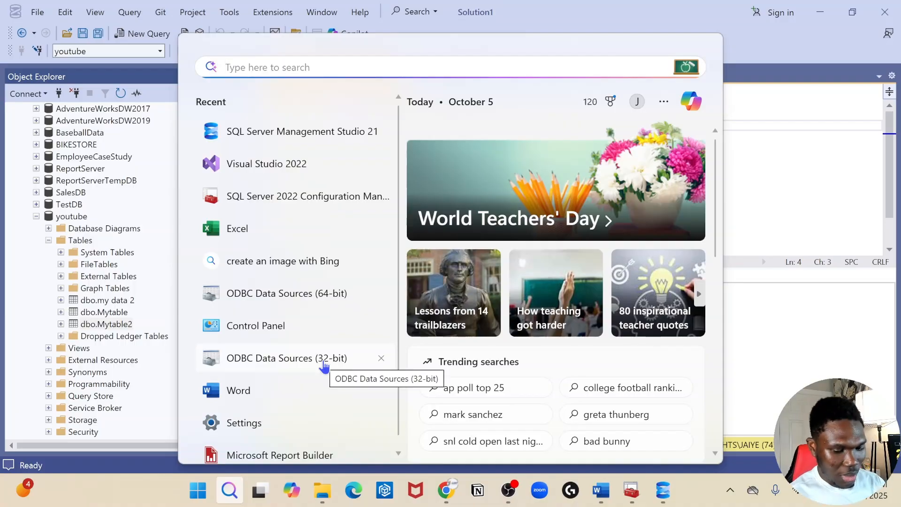
text(visu)
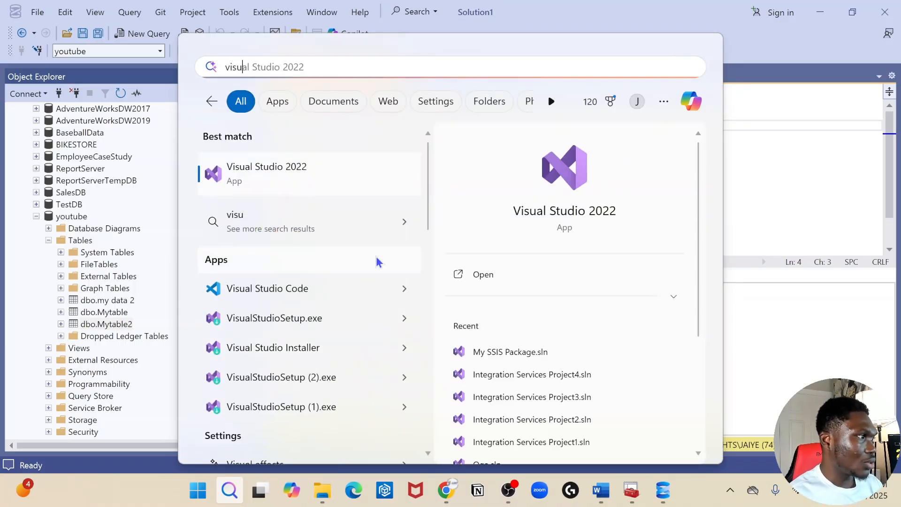
click(305, 179)
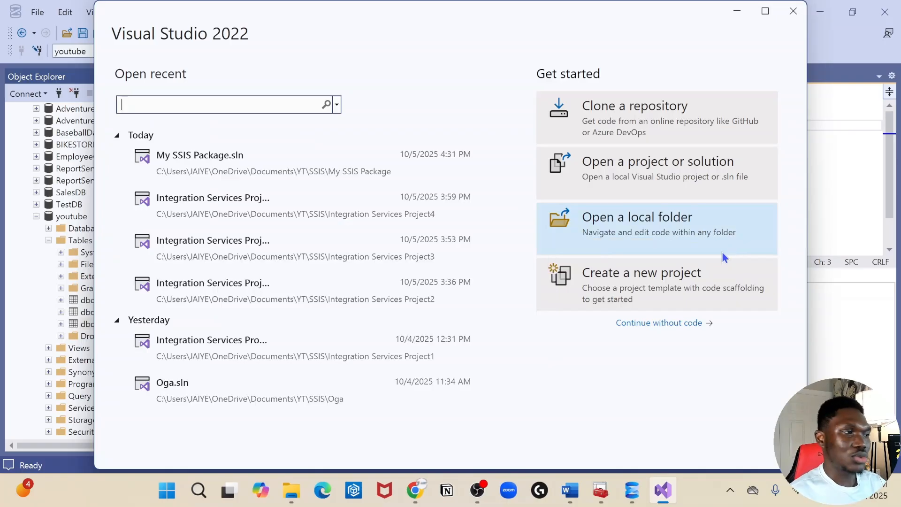
click(678, 323)
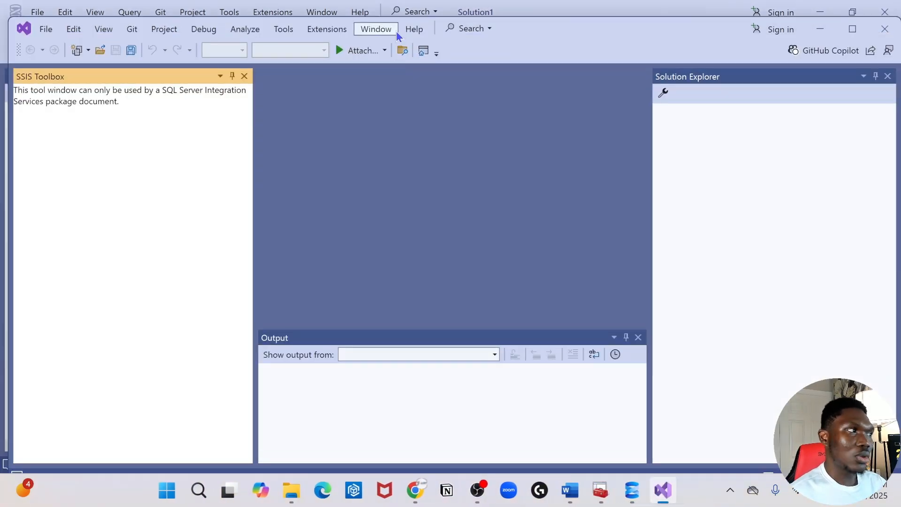
Search the installed and available Visual Studio extensions for ssis to check for SQL Server Integration Services Projects 2022, and close the Extension Manager
click(311, 30)
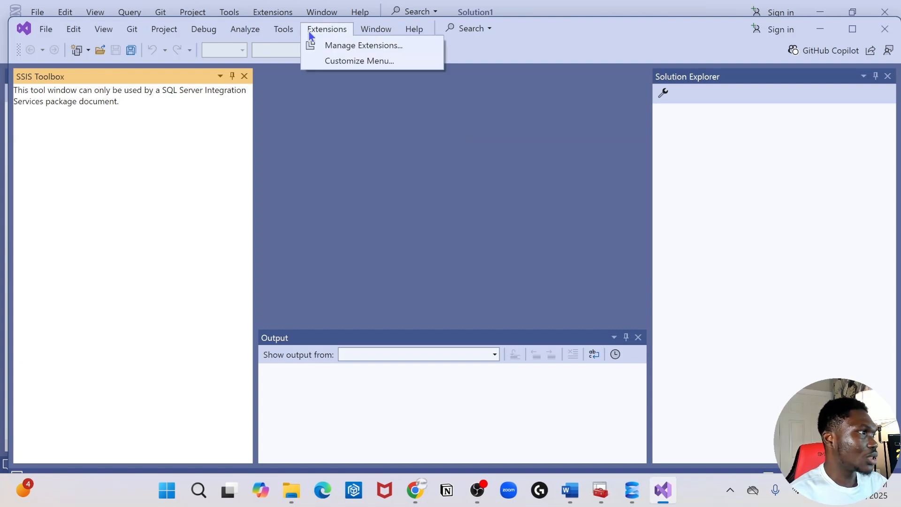
click(316, 44)
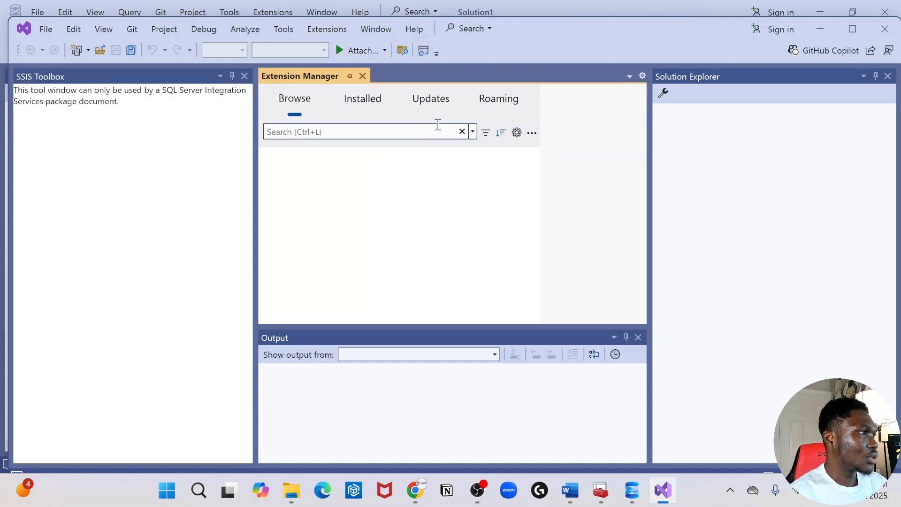
click(366, 100)
click(314, 126)
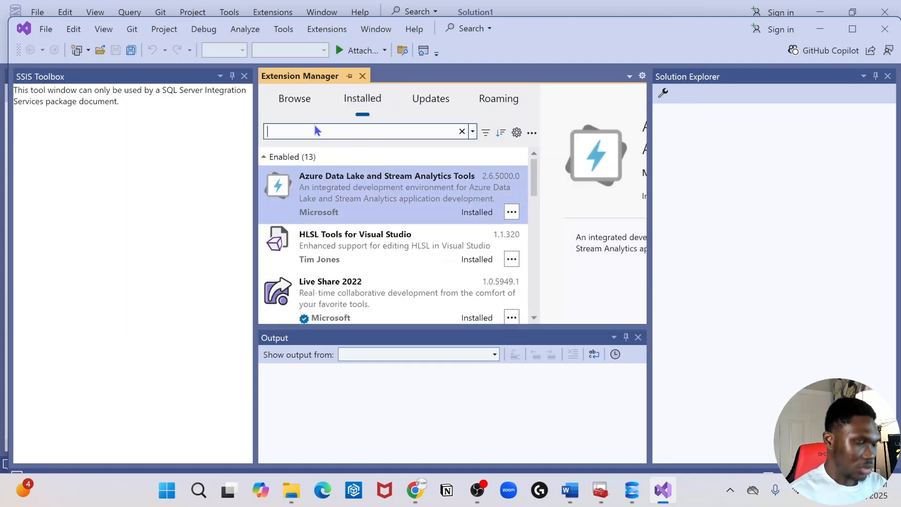
text(ssis)
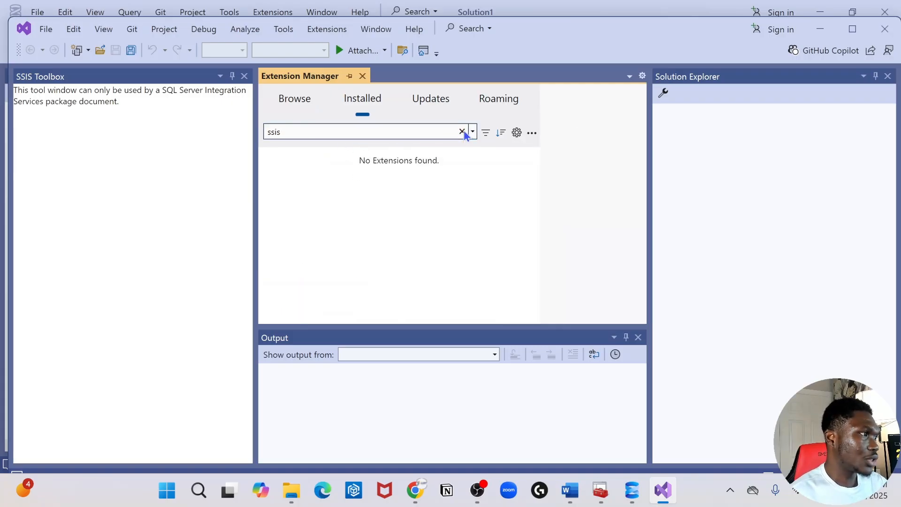
click(303, 99)
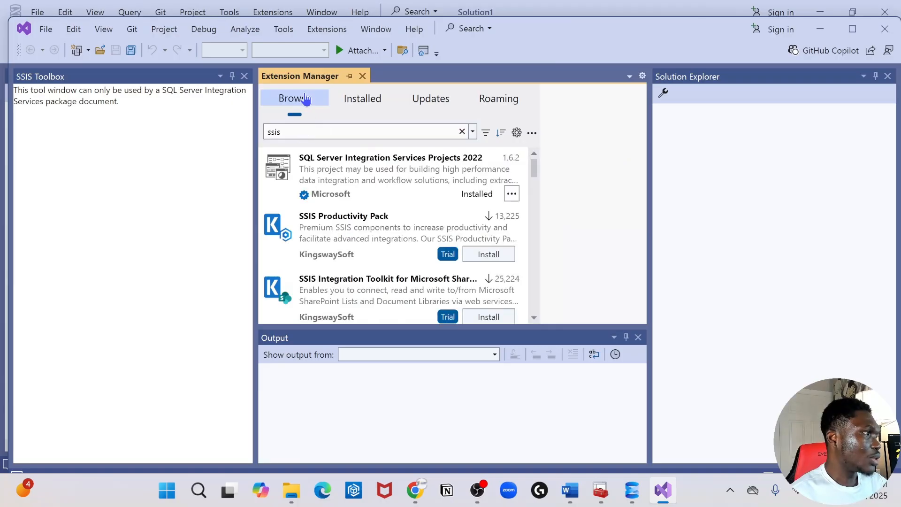
click(298, 137)
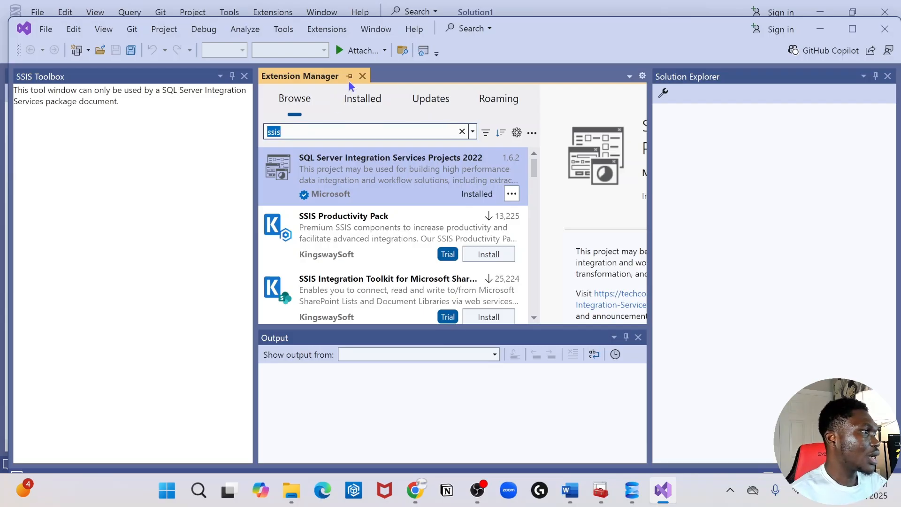
click(362, 76)
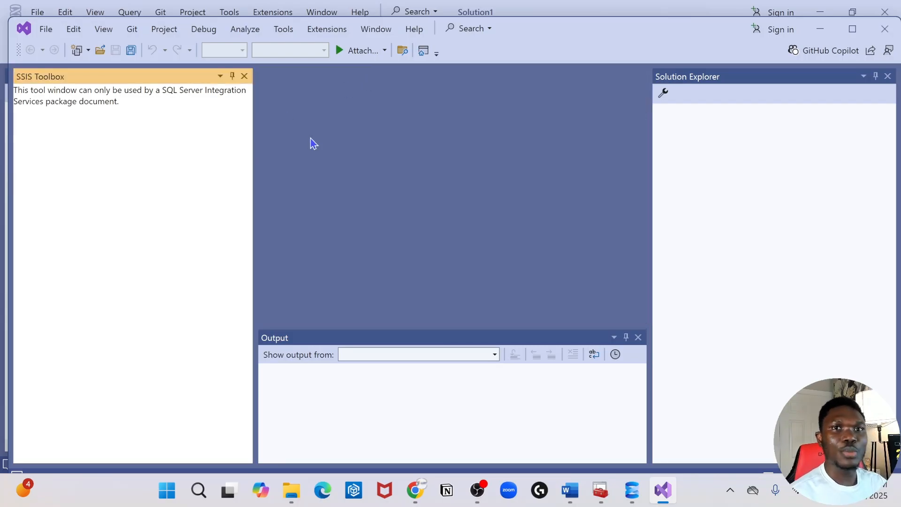
Start a new project, search the templates for ssis and choose the Integration Services Project template
click(44, 32)
mouse_move(153, 44)
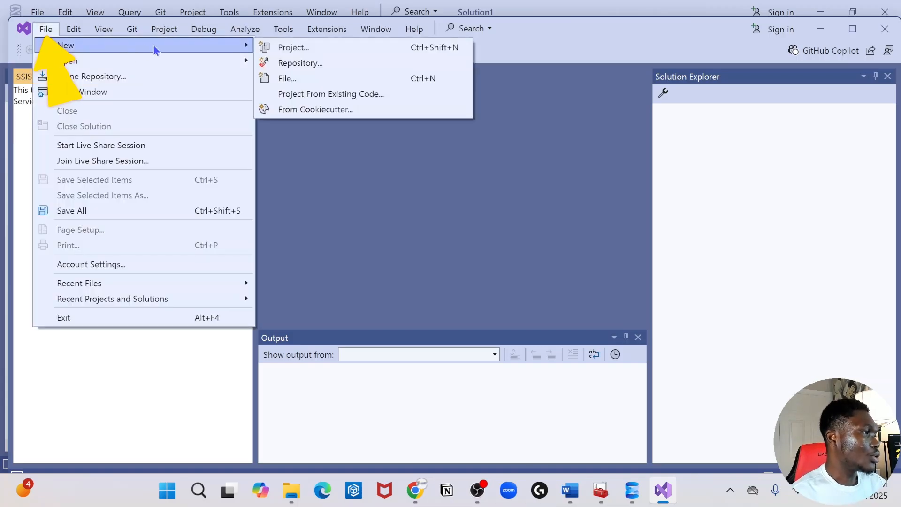
click(277, 46)
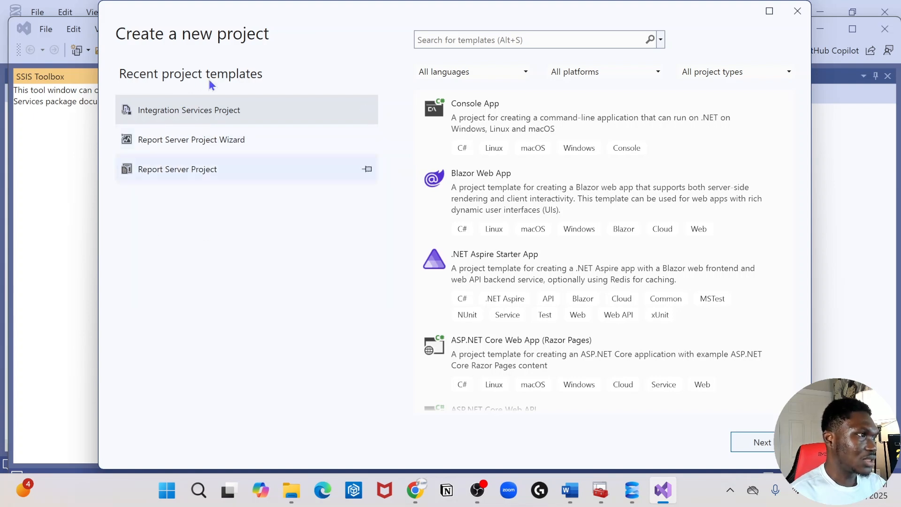
click(450, 42)
text(ssis)
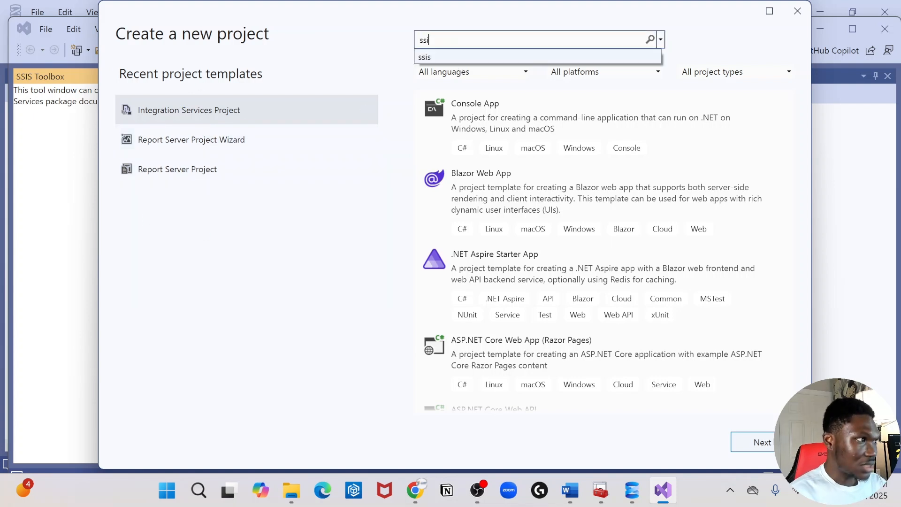
click(435, 56)
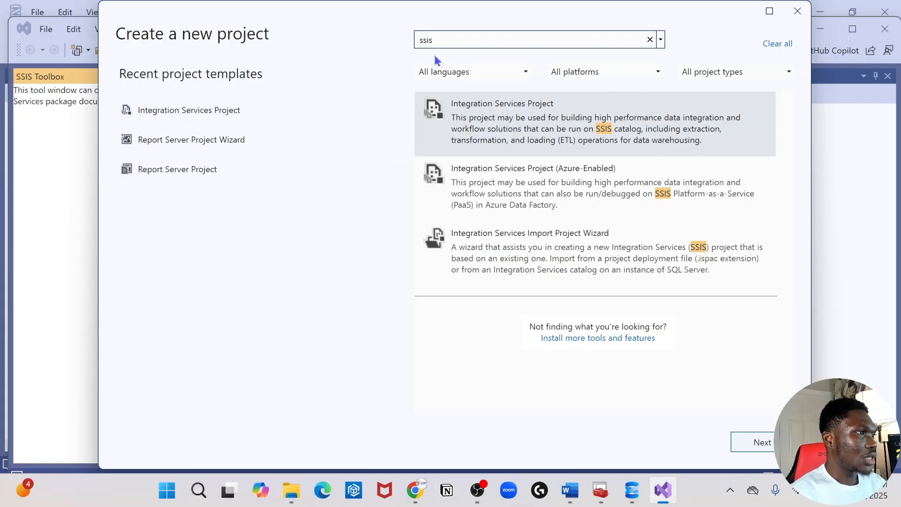
click(532, 123)
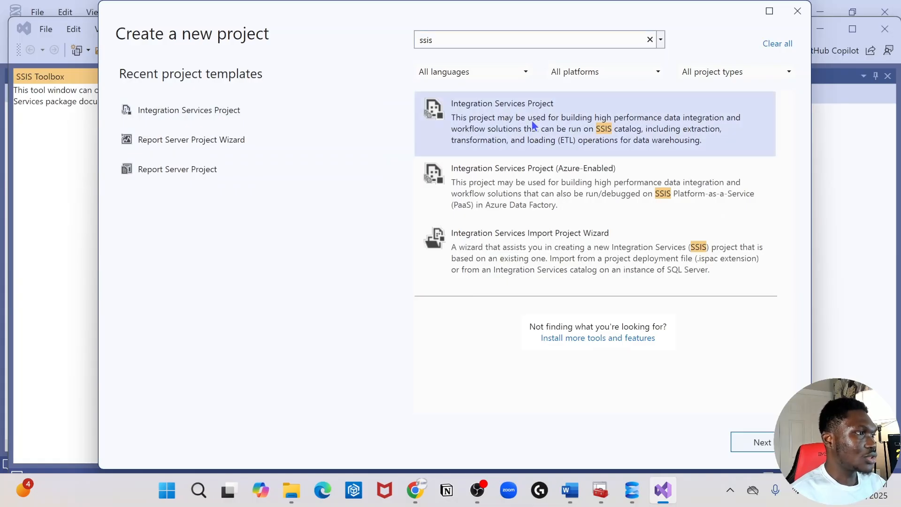
click(768, 445)
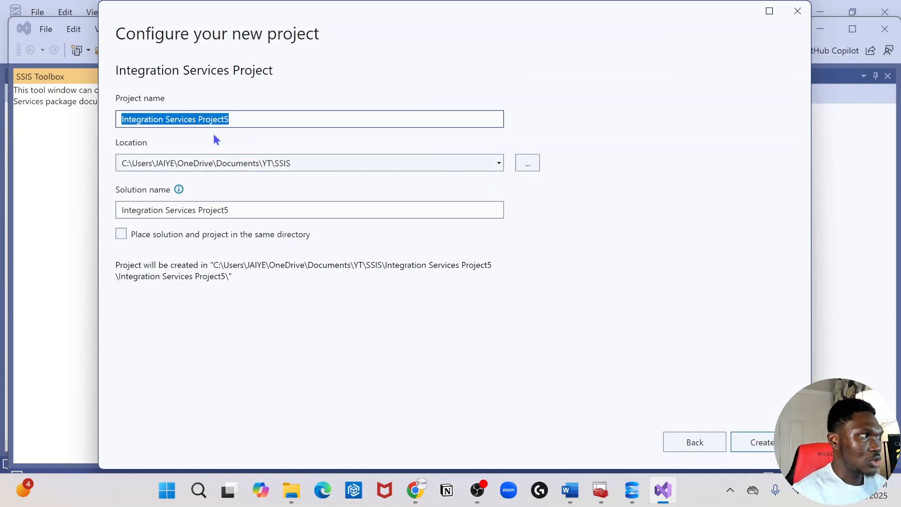
Name the project My_First_Package, create it and close the Getting Started (SSIS) window
drag(263, 121, 69, 107)
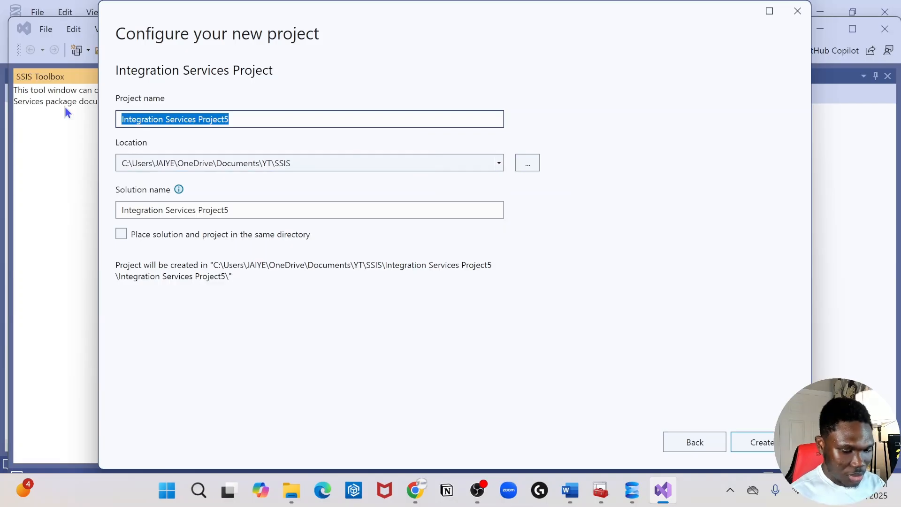
text(My_F)
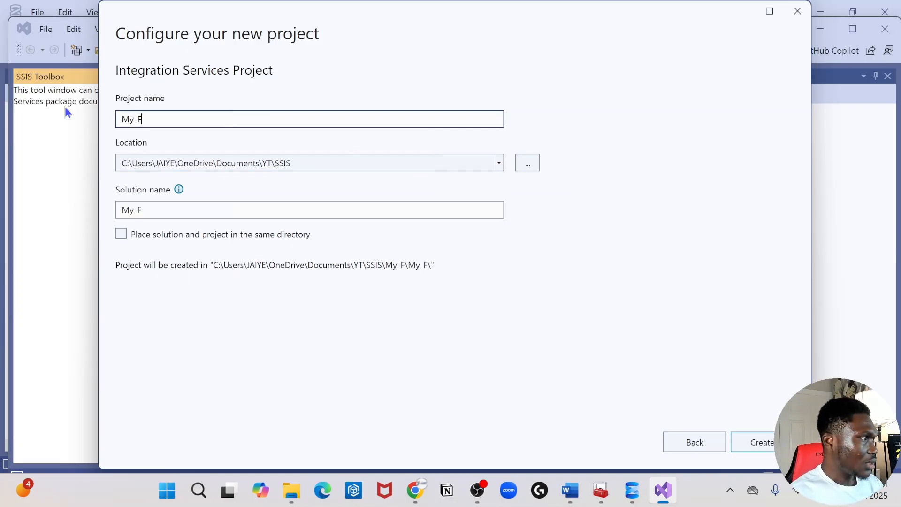
text(irst_)
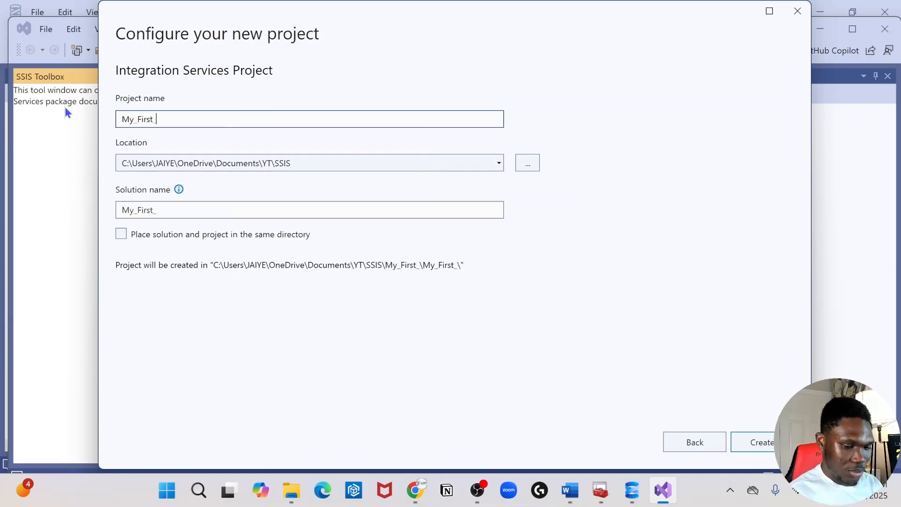
text(Pacl)
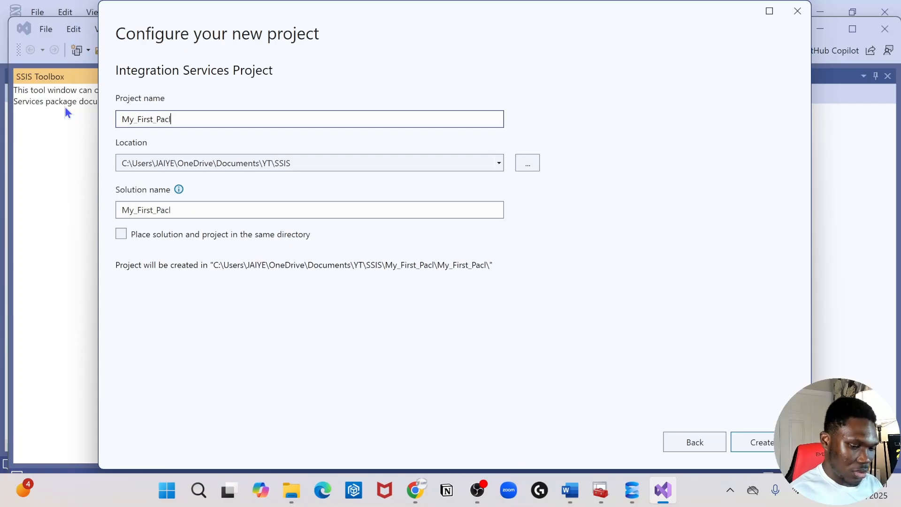
key(BackSpace)
text(kage)
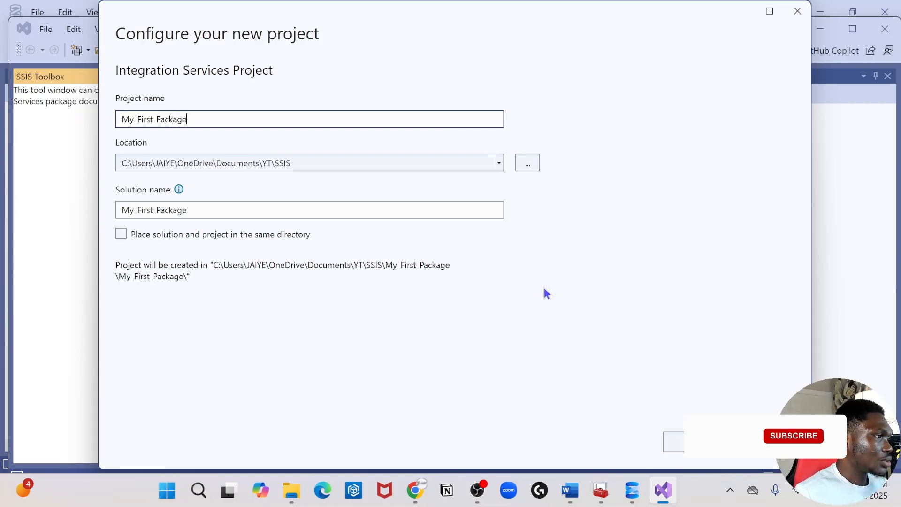
click(758, 442)
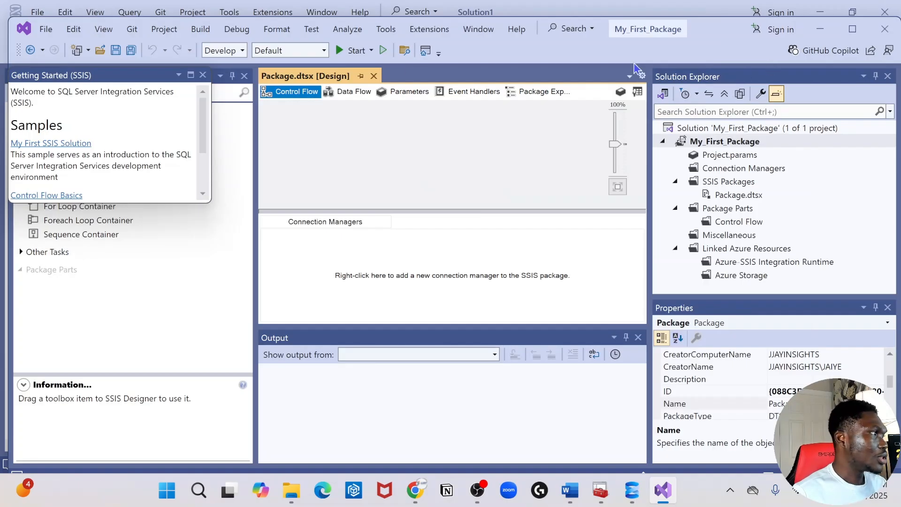
click(202, 75)
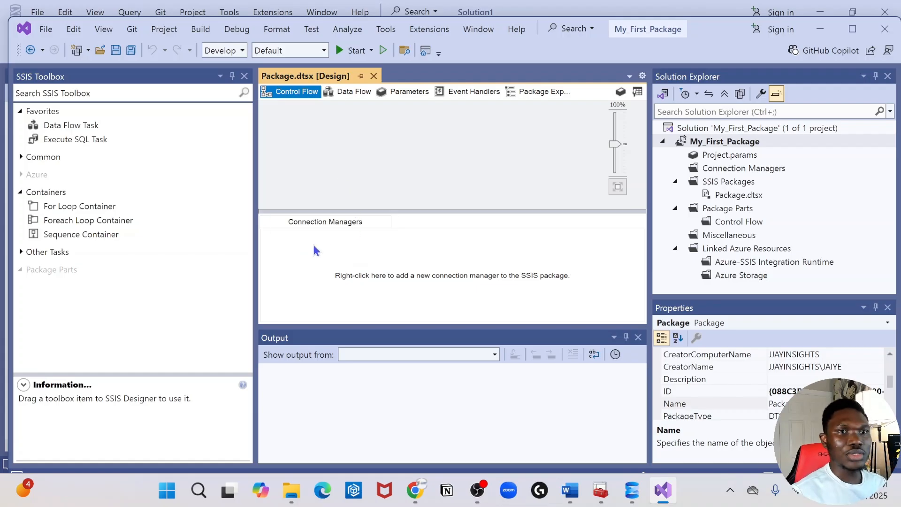
Open the my data 2 file from the Great Datasets folder in Excel and examine its FirstName column
click(300, 490)
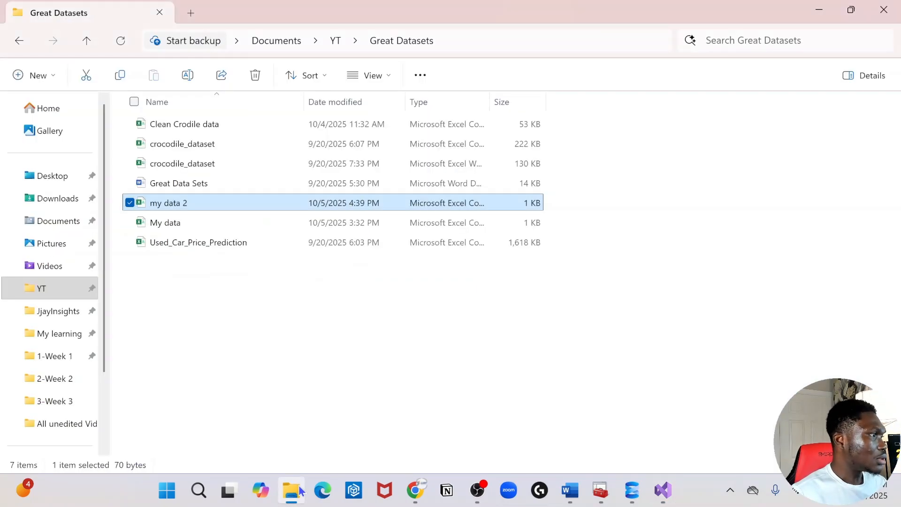
double_click(217, 205)
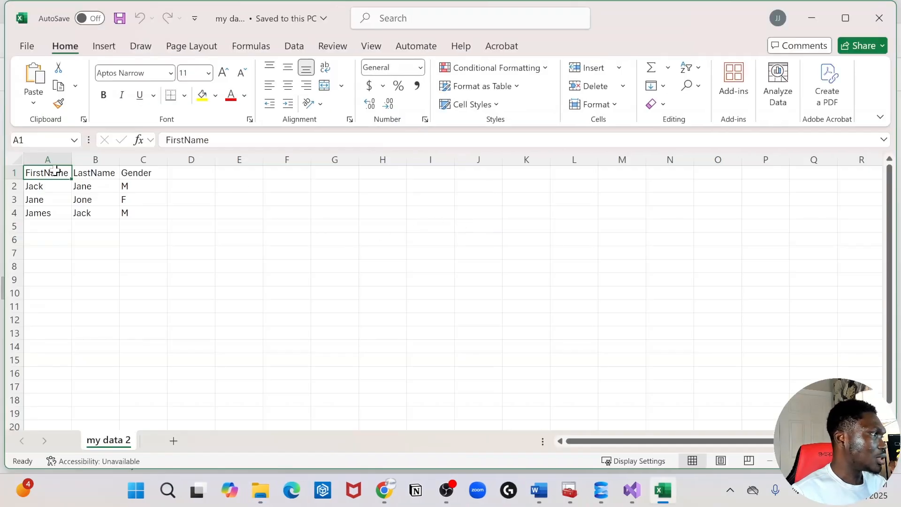
click(58, 159)
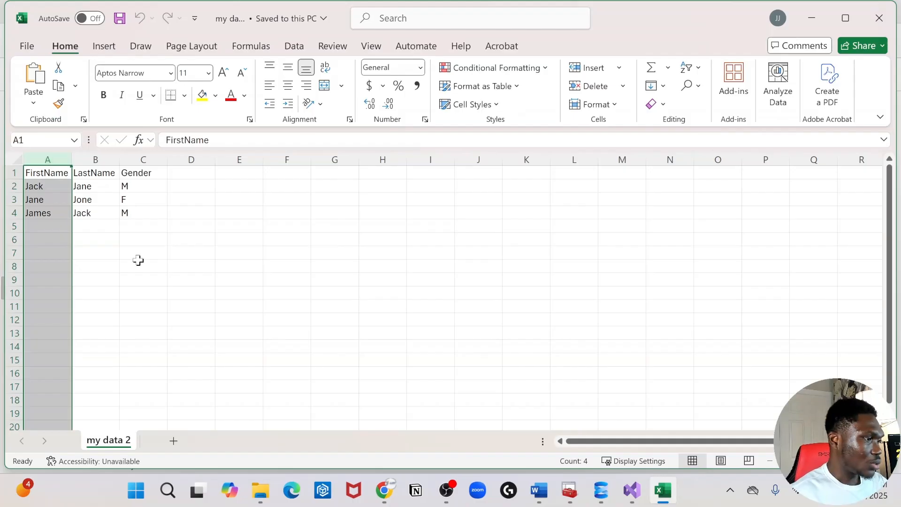
Switch to SQL Server Management Studio and collapse the youtube database and the Databases folder in the object tree
click(602, 490)
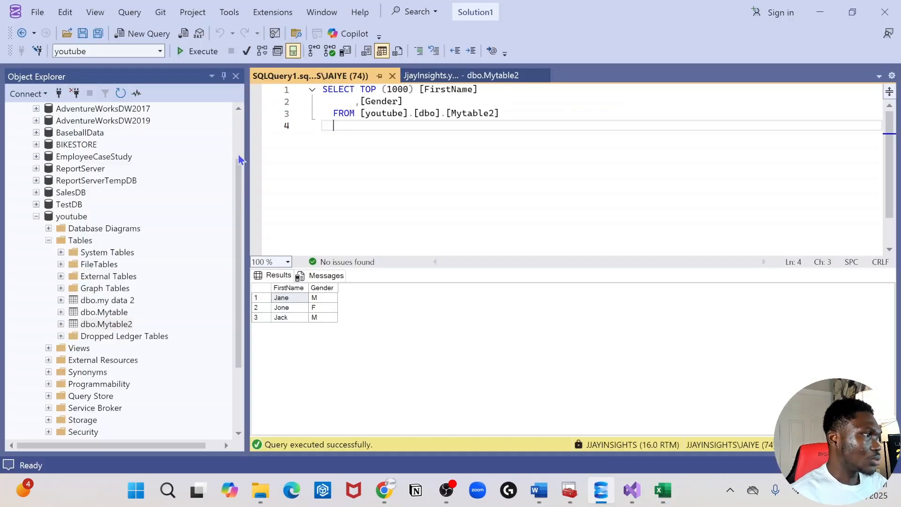
scroll(94, 301, down, 2)
scroll(80, 239, up, 4)
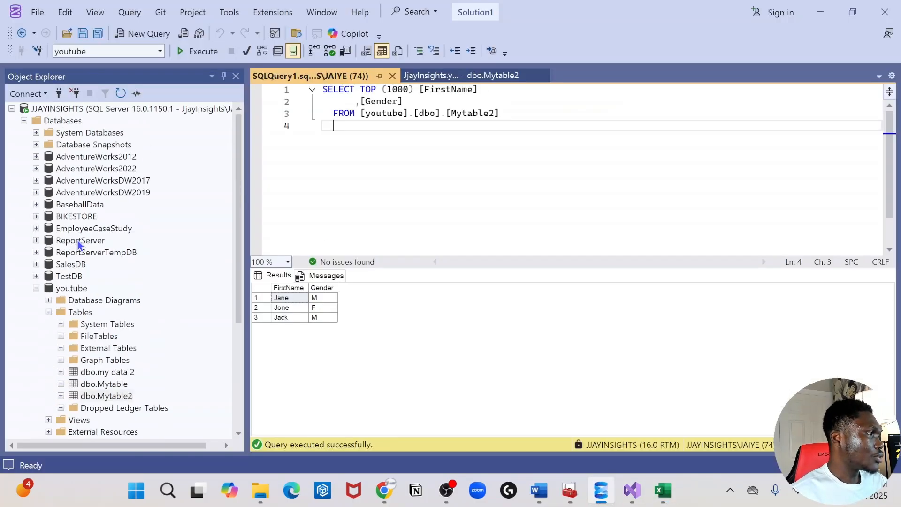
drag(239, 263, 154, 233)
click(36, 289)
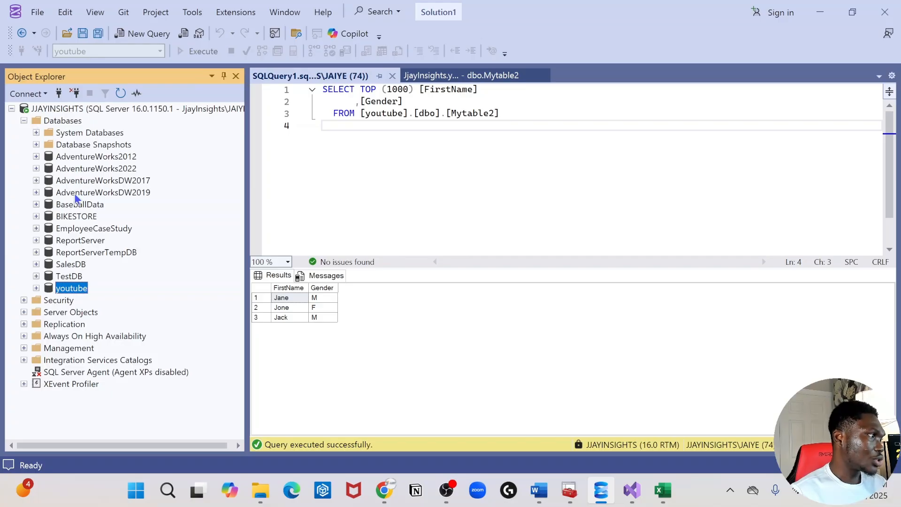
click(24, 121)
click(24, 120)
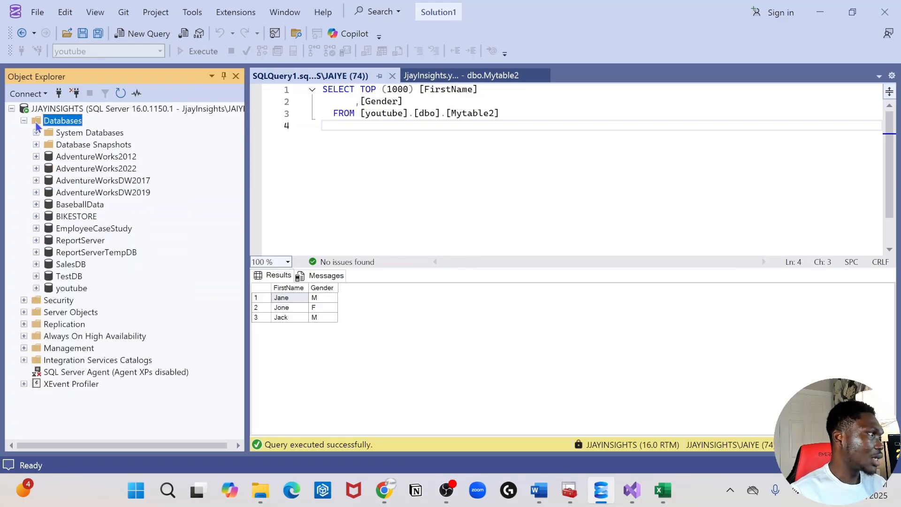
click(24, 120)
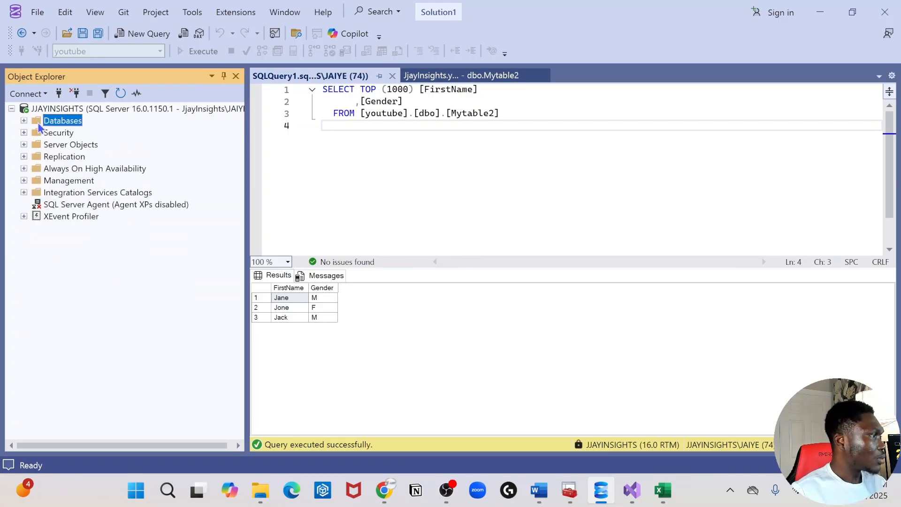
Create a new database named Learning with the default owner and file settings
right_click(39, 126)
click(54, 127)
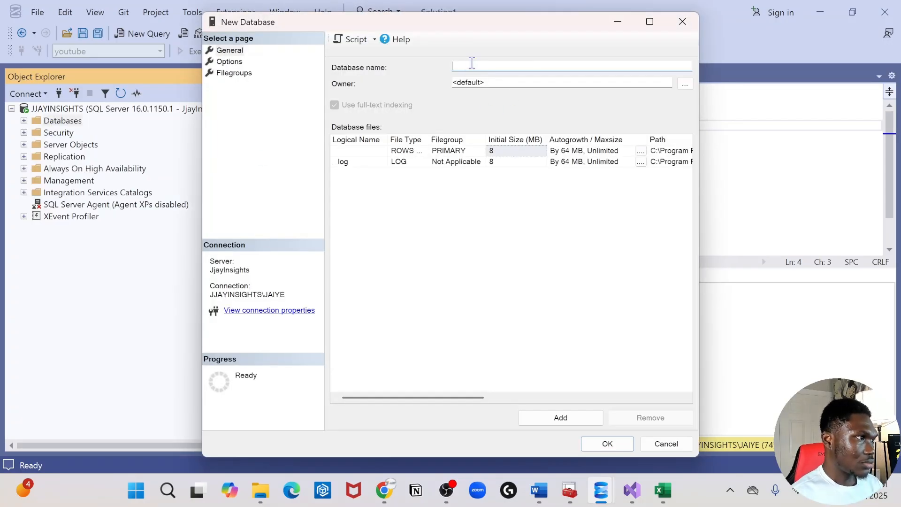
text(Learning)
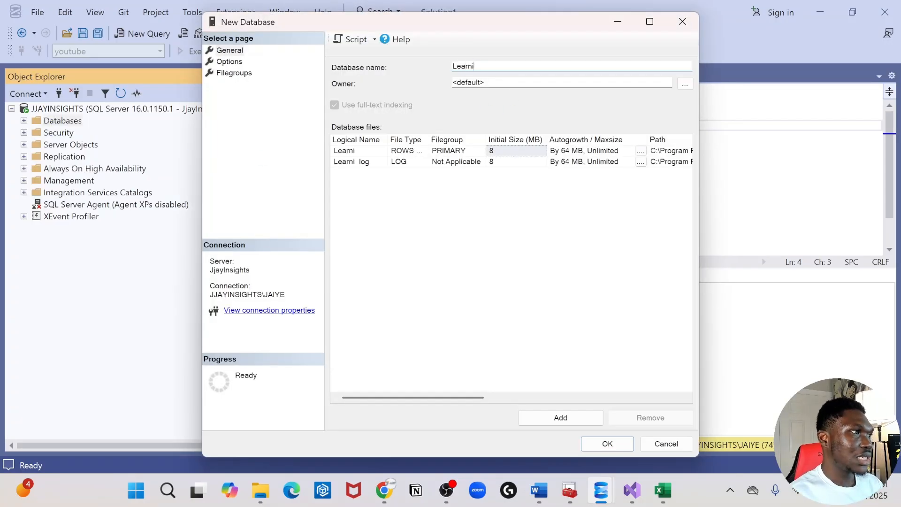
click(608, 449)
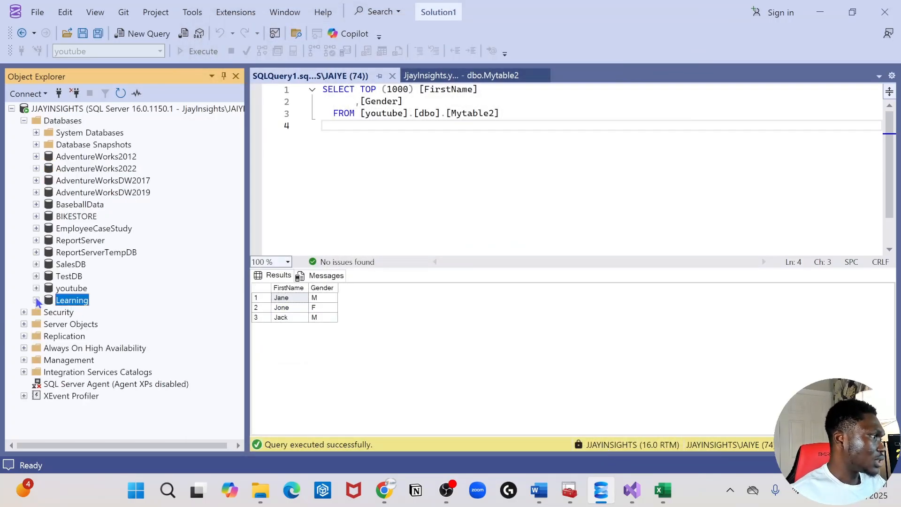
Expand the Learning database and check its Tables folder for user tables, collapsing the folder again
click(36, 301)
scroll(86, 328, down, 2)
click(49, 253)
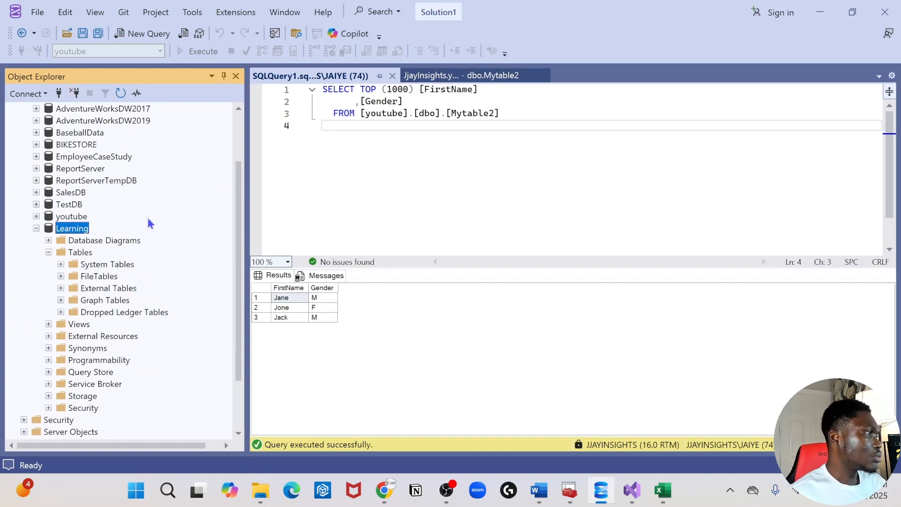
click(48, 253)
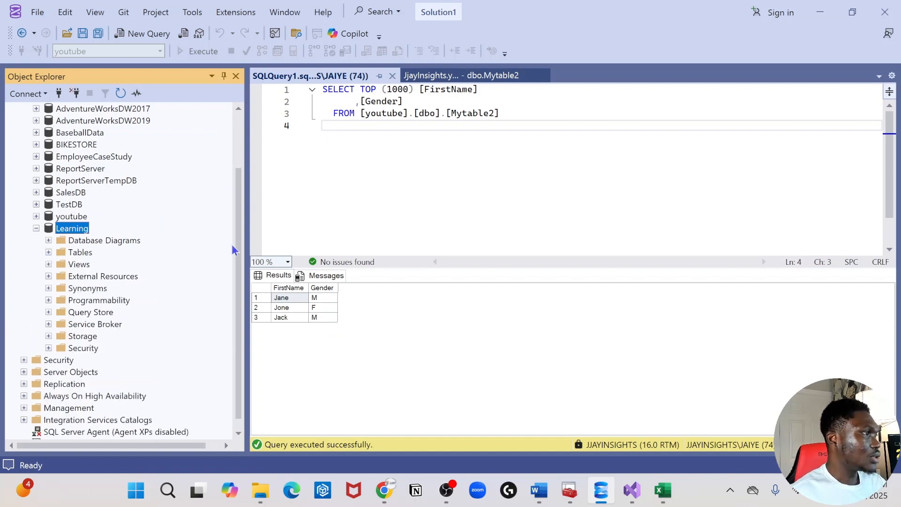
Close the old SELECT query and the dbo.Mytable2 data view, and open a blank query on the Learning database
click(393, 76)
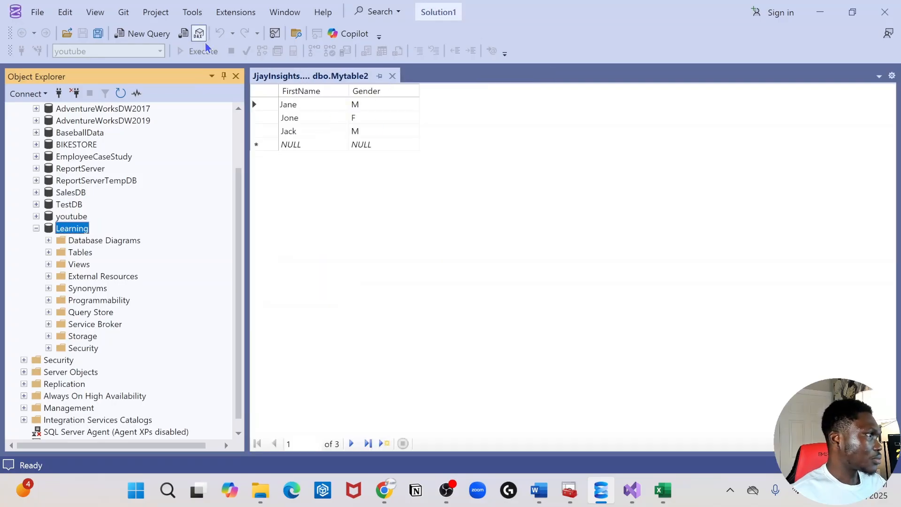
click(157, 36)
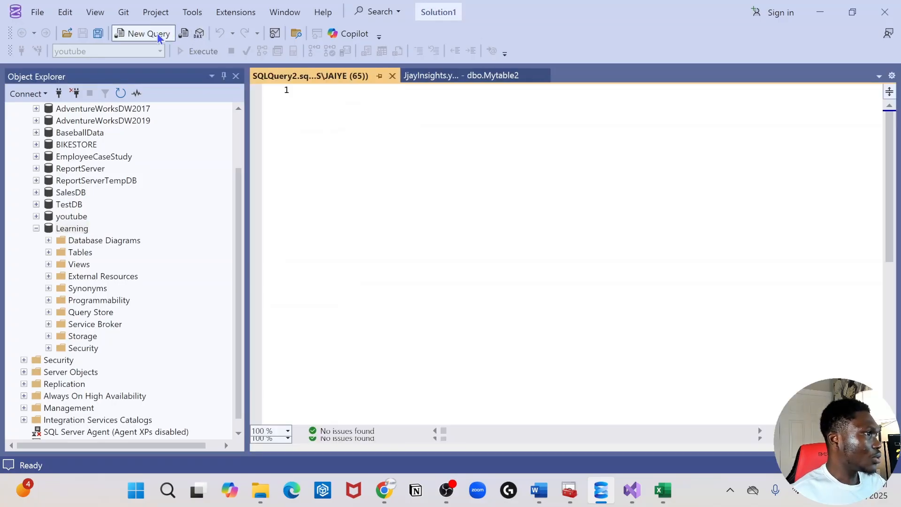
click(467, 77)
click(543, 78)
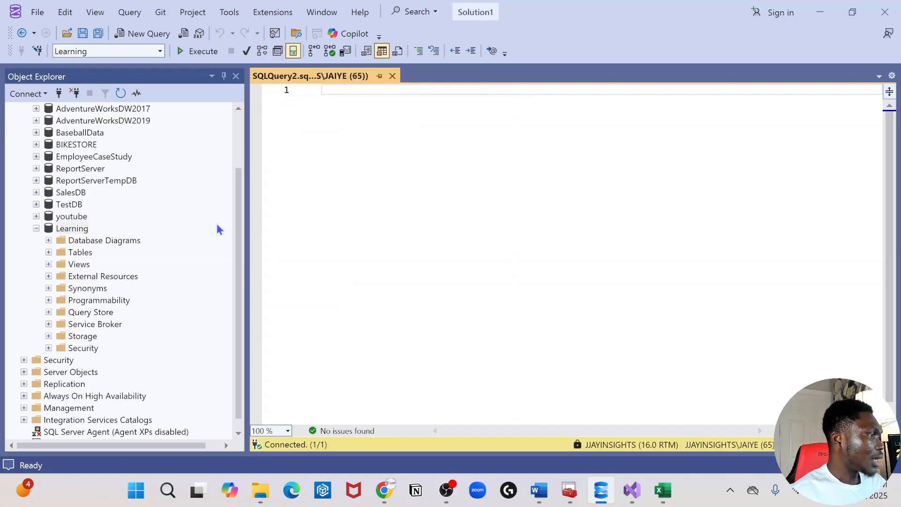
scroll(219, 230, down, 1)
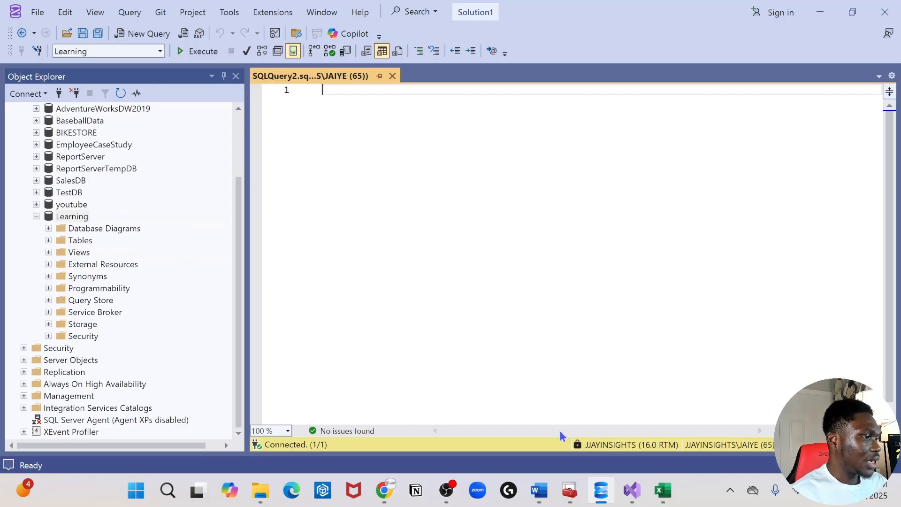
Review the FirstName, LastName and Gender values of my data 2 in Excel, and return to the blank Learning query in SQL Server Management Studio
click(672, 500)
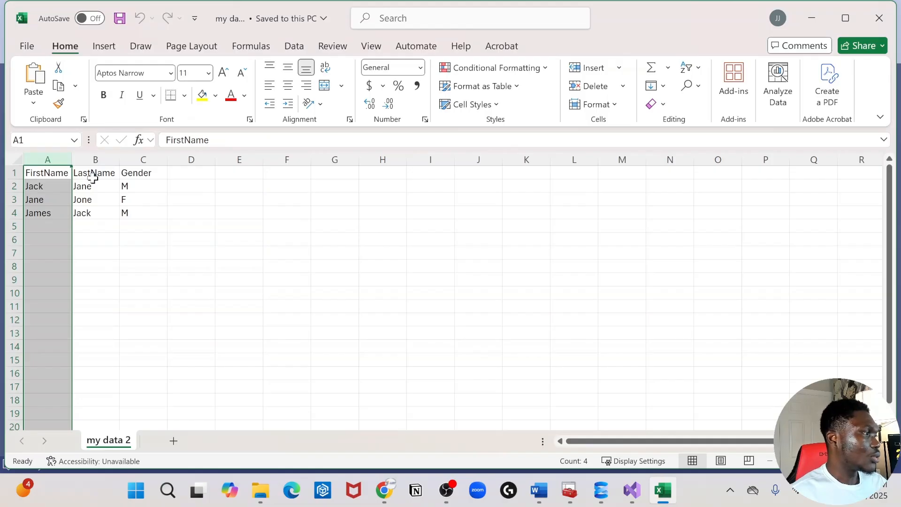
click(53, 185)
click(97, 190)
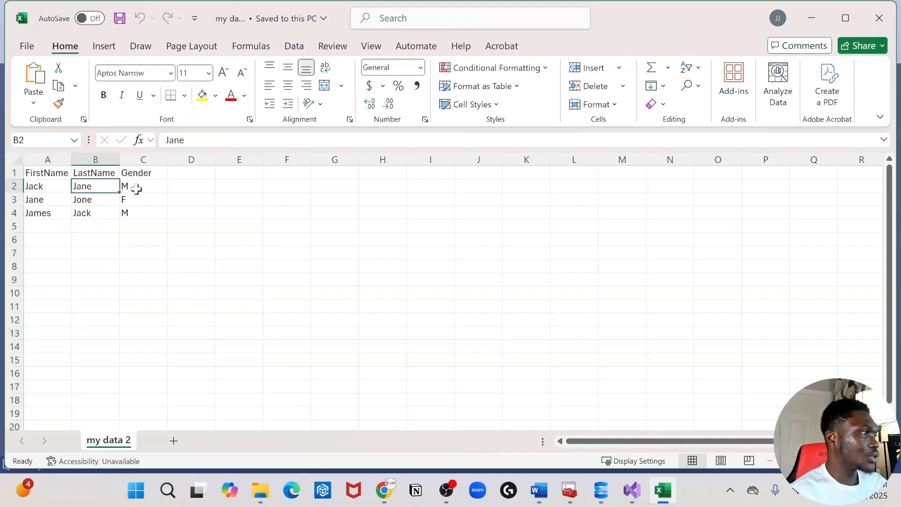
click(138, 187)
click(36, 198)
click(103, 201)
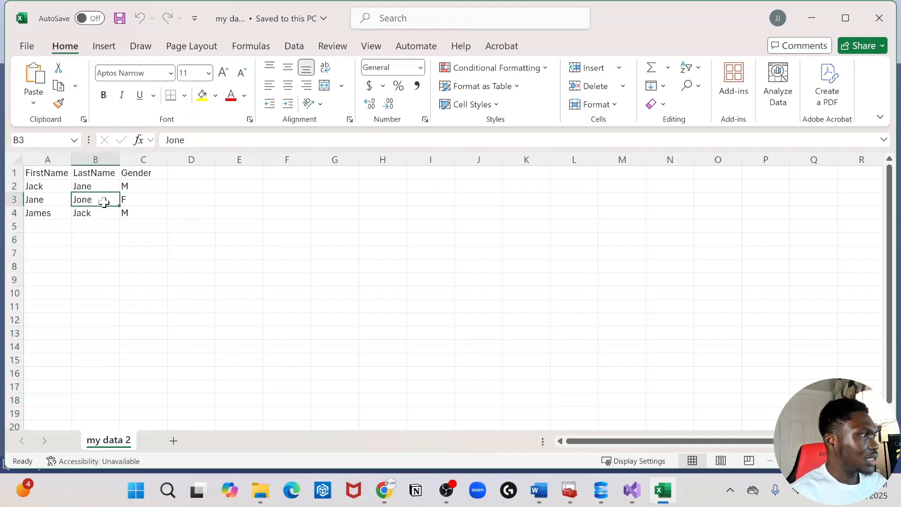
click(136, 210)
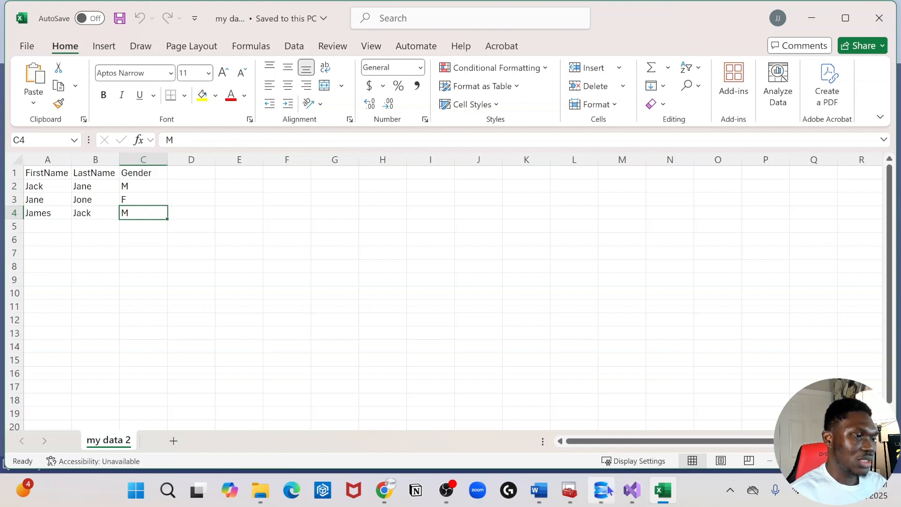
mouse_move(601, 490)
click(614, 422)
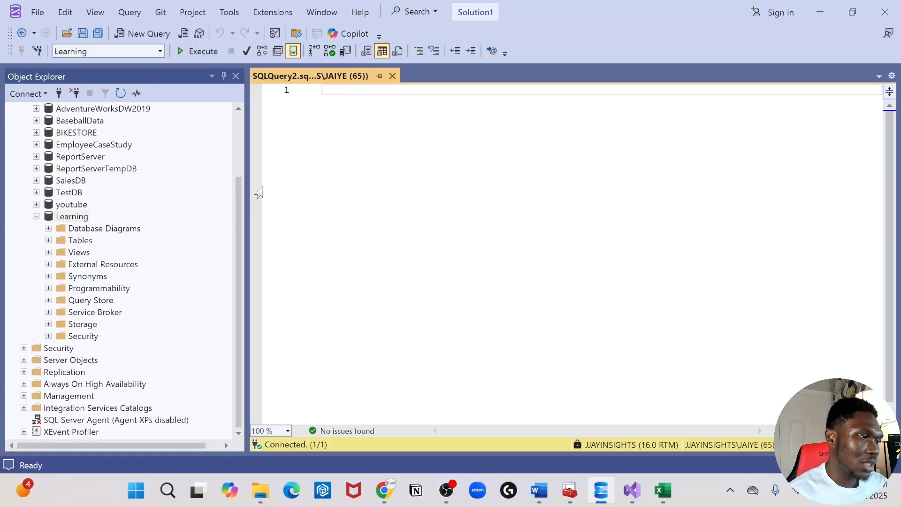
Check the FirstName, LastName and Gender headers of my data 2 in Excel, and return to the blank Learning query in SQL Server Management Studio
click(663, 490)
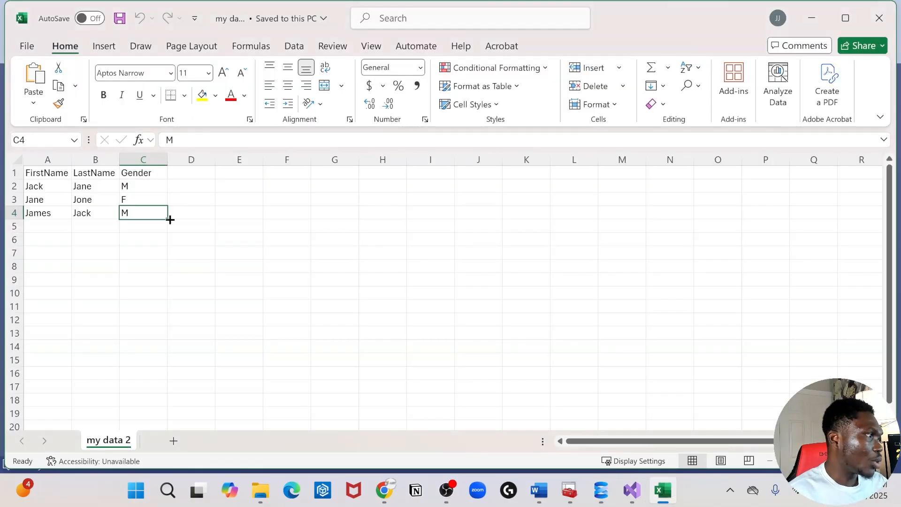
click(56, 196)
click(56, 175)
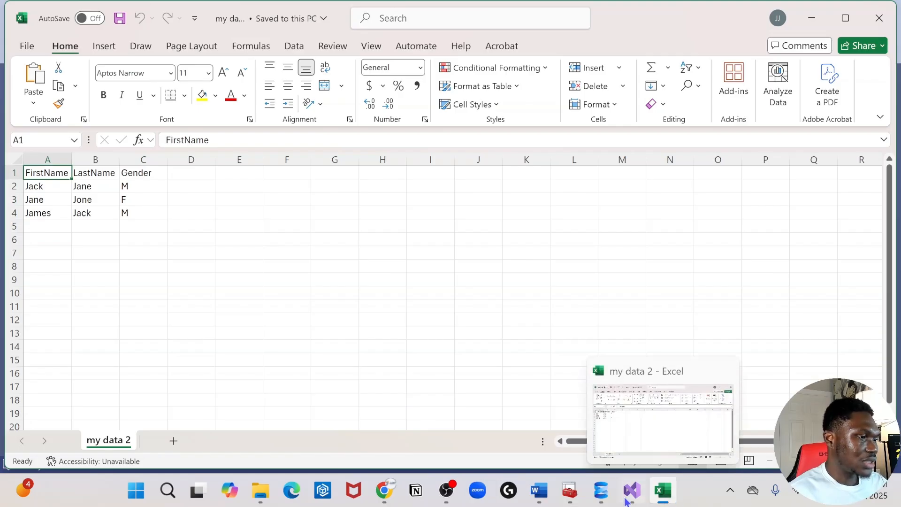
click(601, 490)
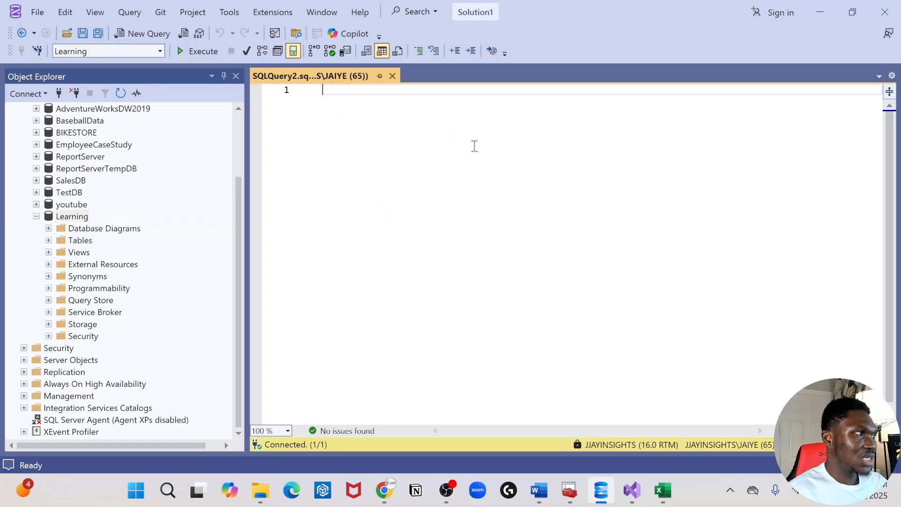
click(662, 490)
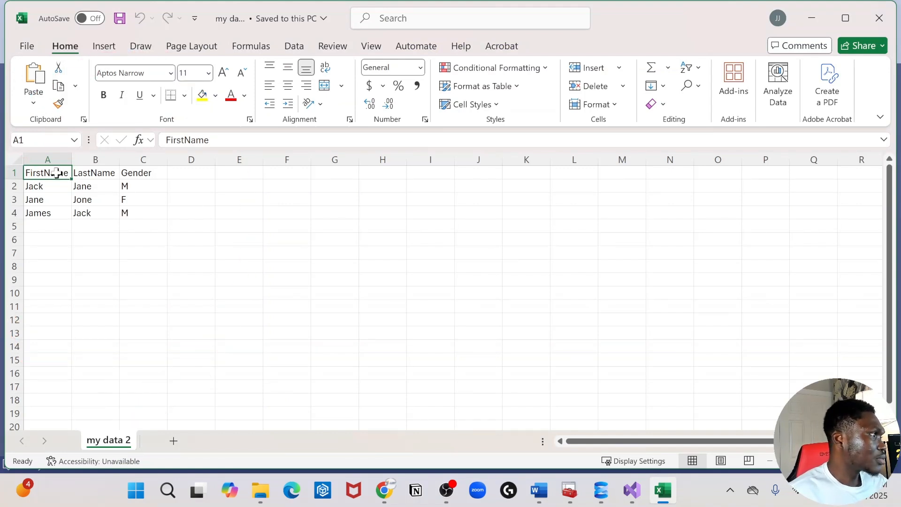
click(77, 173)
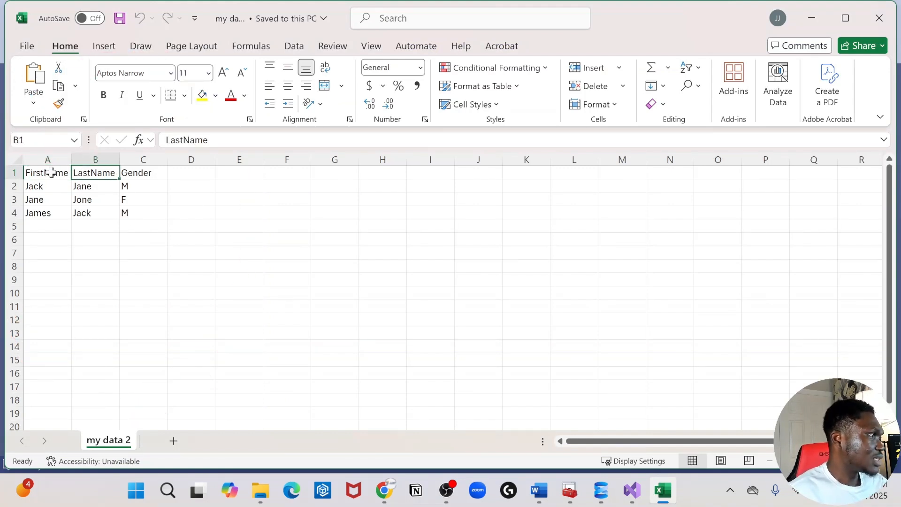
click(142, 175)
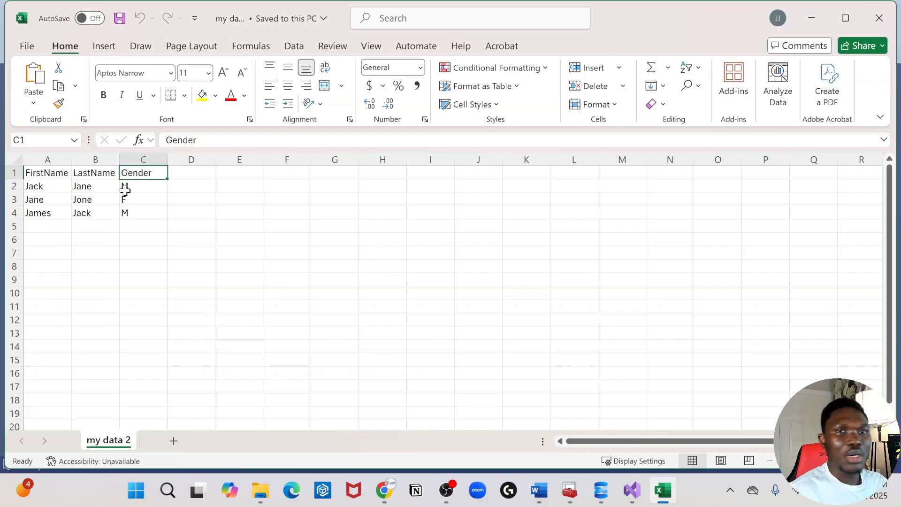
click(36, 172)
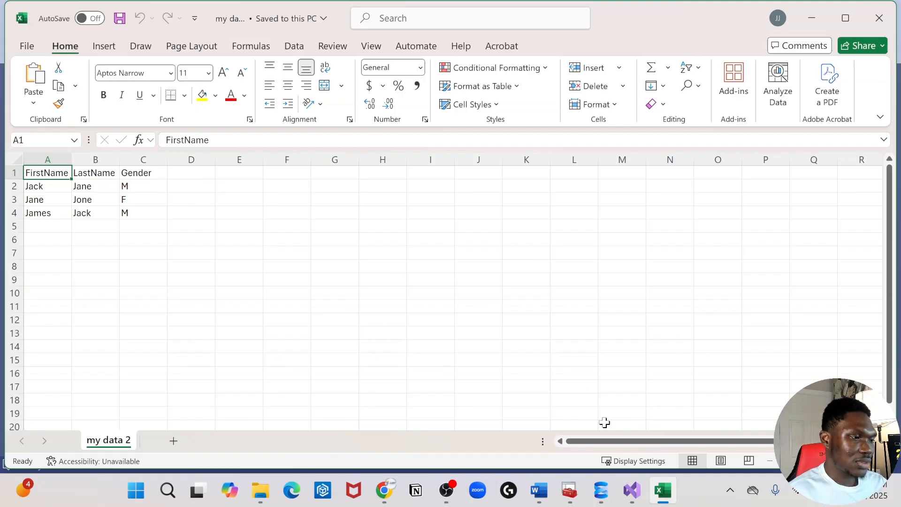
click(595, 499)
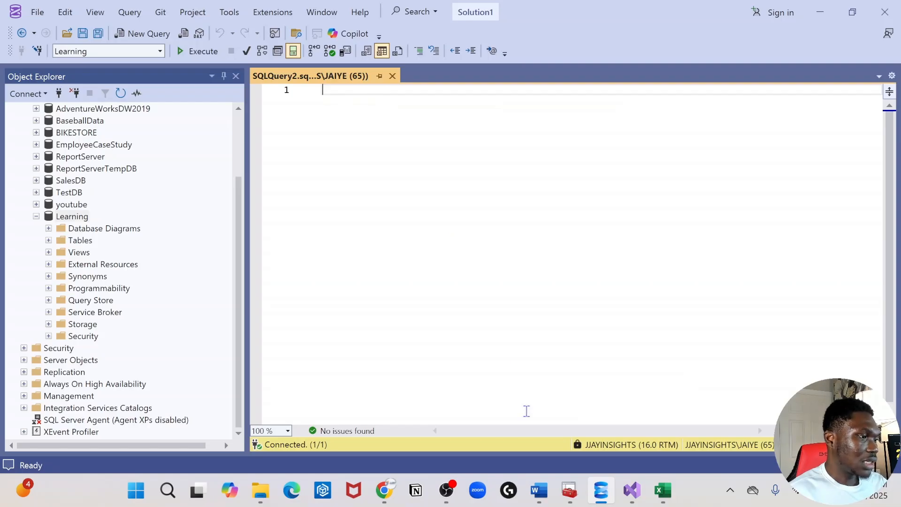
Copy the CREATE TABLE dbo.Mytable2 script from Document1 in Word into the blank Learning query, removing the empty line after the opening parenthesis
mouse_move(635, 489)
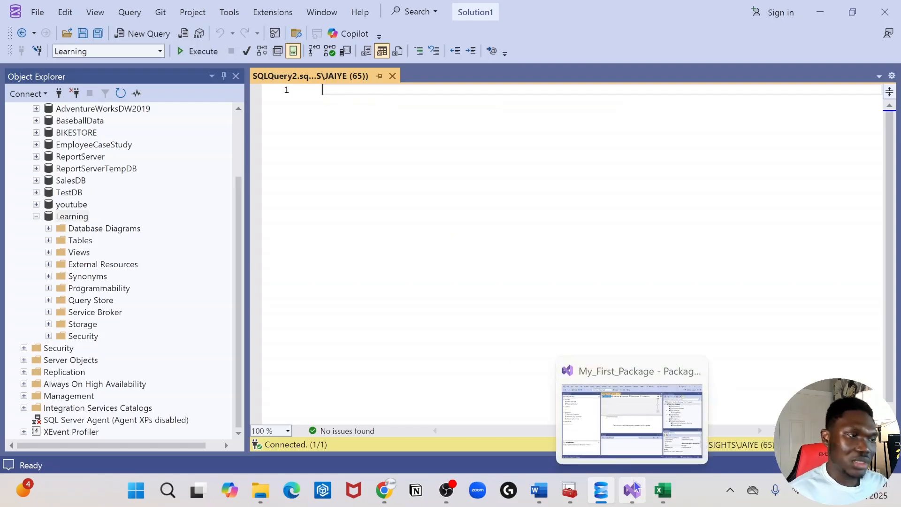
mouse_move(547, 495)
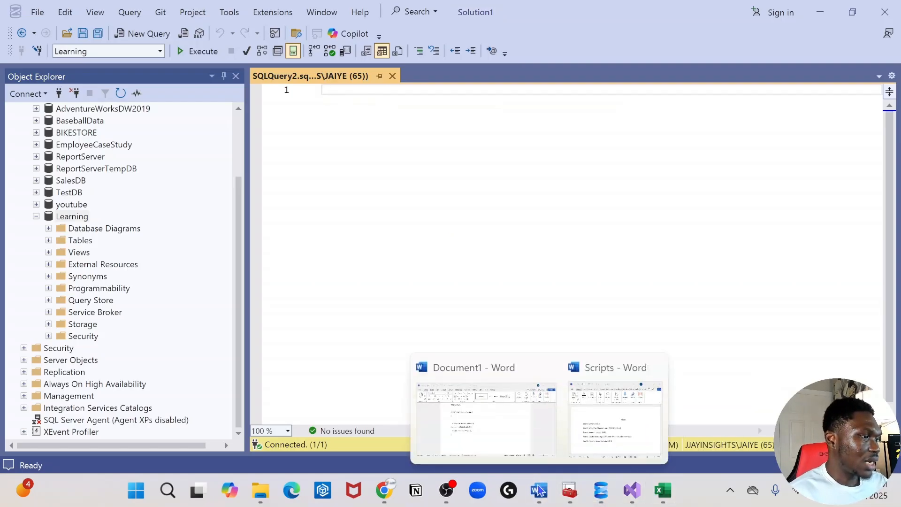
click(503, 445)
drag(282, 351, 209, 157)
key(ctrl+c)
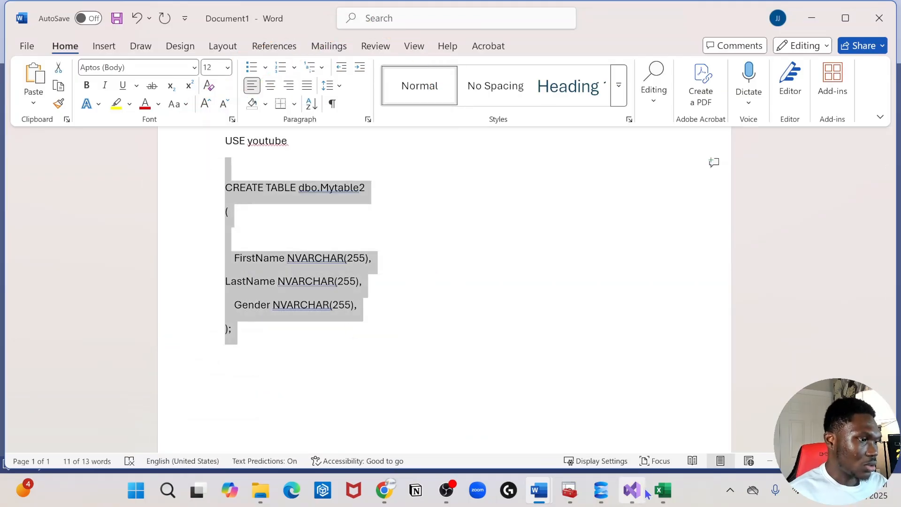
mouse_move(601, 490)
click(596, 438)
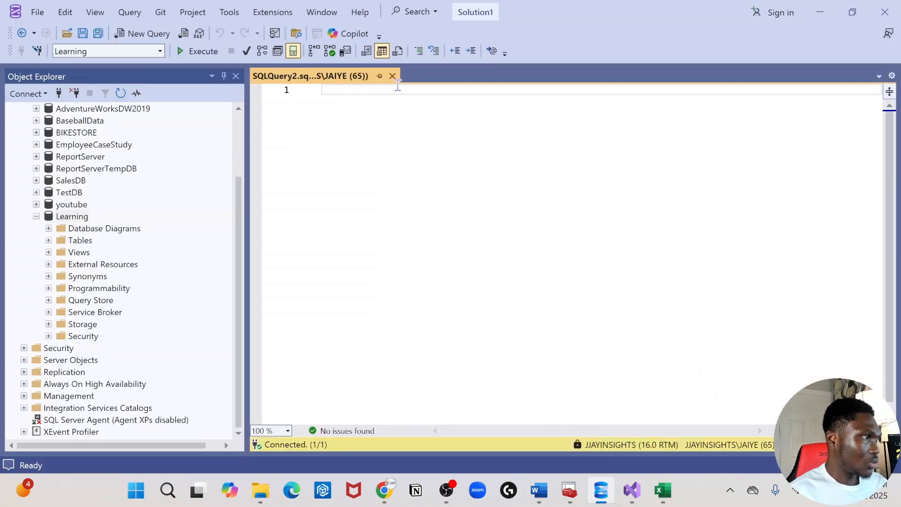
key(ctrl+v)
click(361, 123)
key(BackSpace)
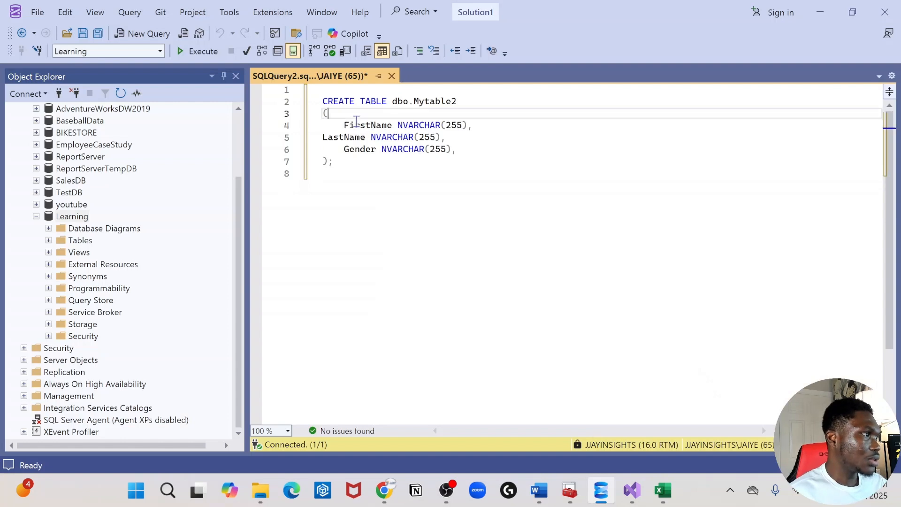
Check the my data 2 columns in Excel, and indent the LastName line of the CREATE TABLE script in SQL Server Management Studio
click(662, 490)
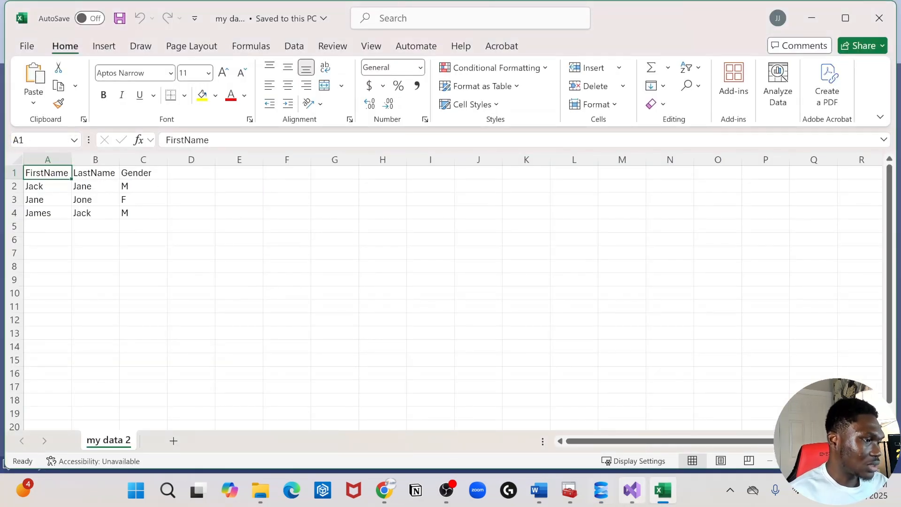
mouse_move(661, 492)
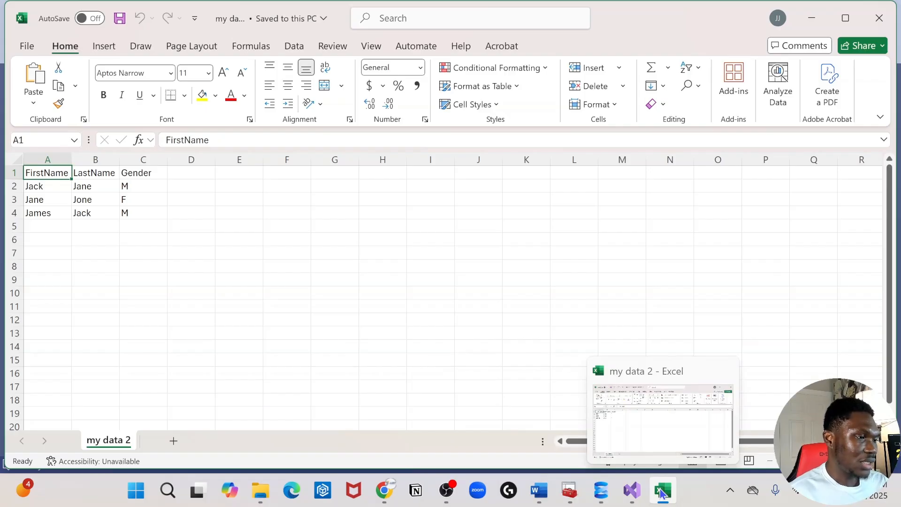
click(601, 490)
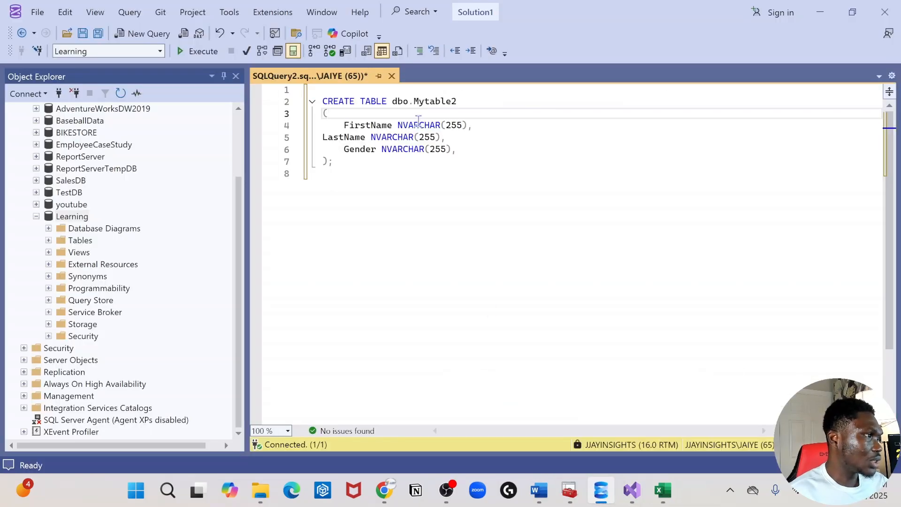
click(315, 139)
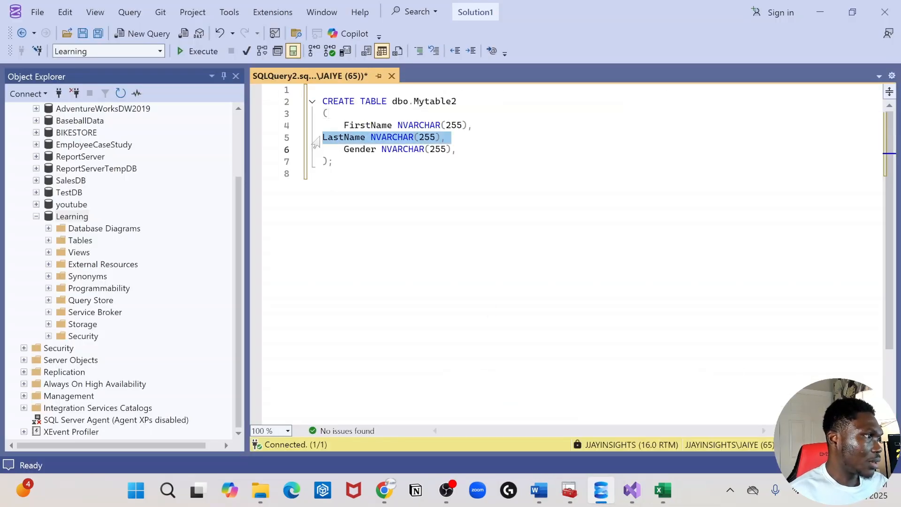
click(323, 137)
key(Tab)
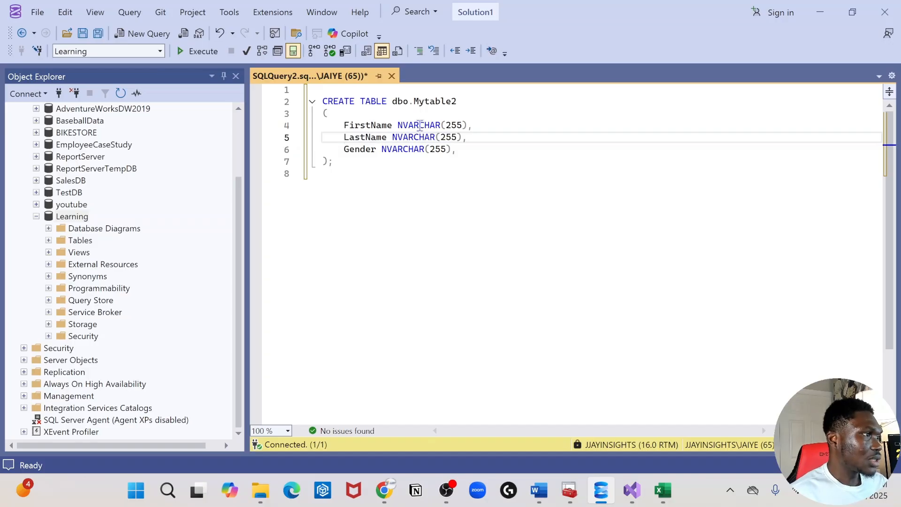
Examine the data type and length declared for the FirstName column in the CREATE TABLE script
click(447, 126)
drag(397, 126, 463, 126)
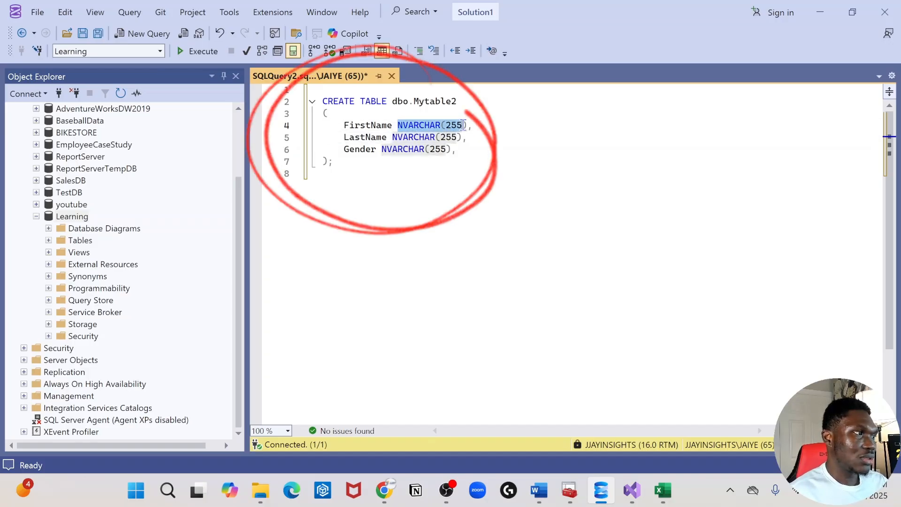
click(428, 126)
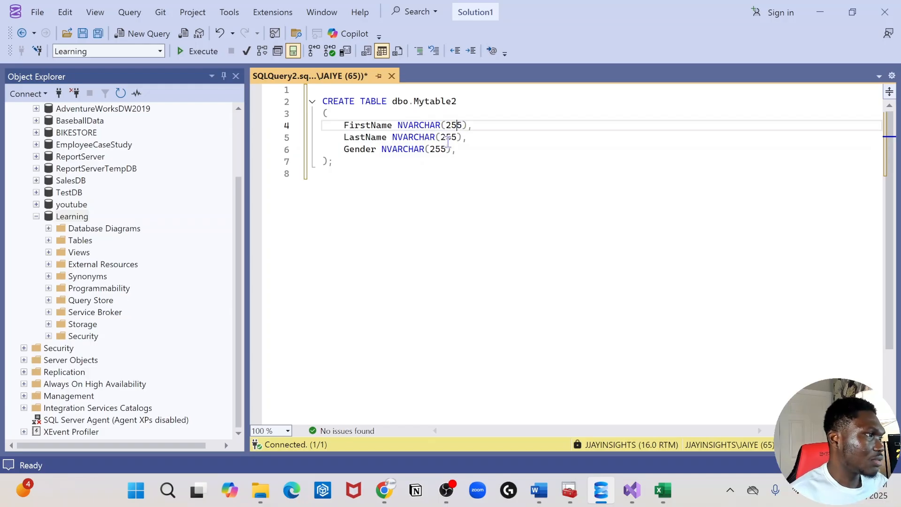
Add the statement USE Learning above the CREATE TABLE statement, separated from it by a blank line
click(334, 93)
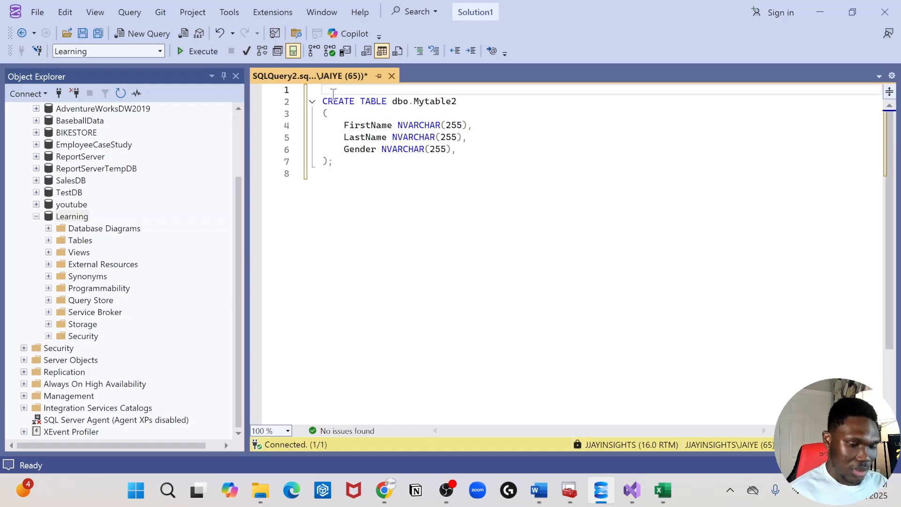
key(Return)
click(40, 219)
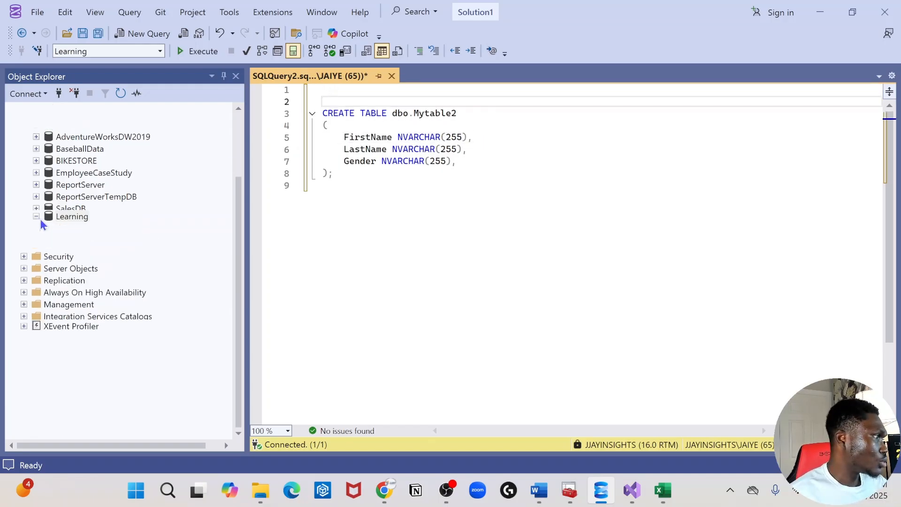
click(346, 101)
text(USE Le)
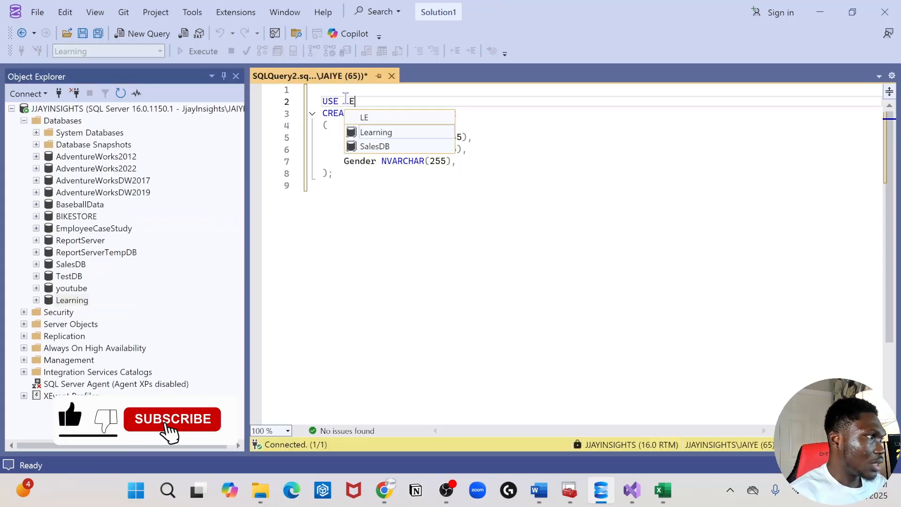
key(BackSpace)
text(e)
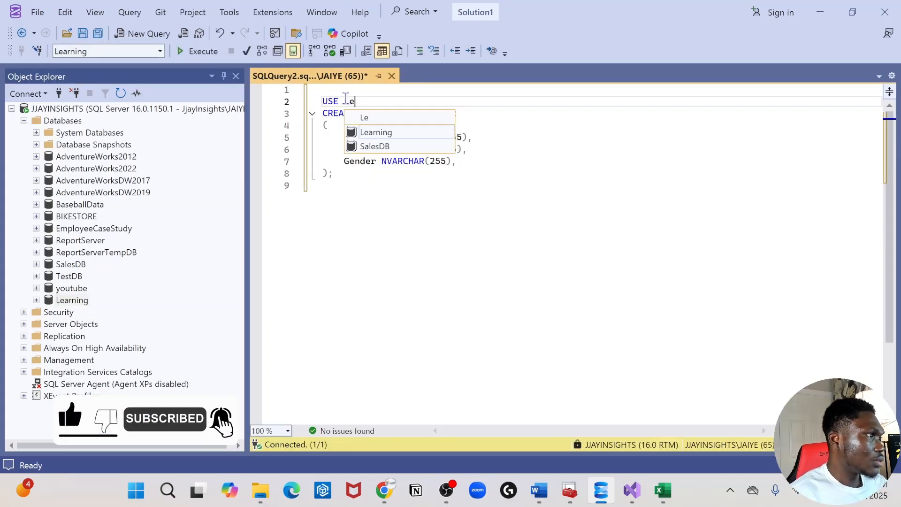
double_click(365, 131)
click(392, 100)
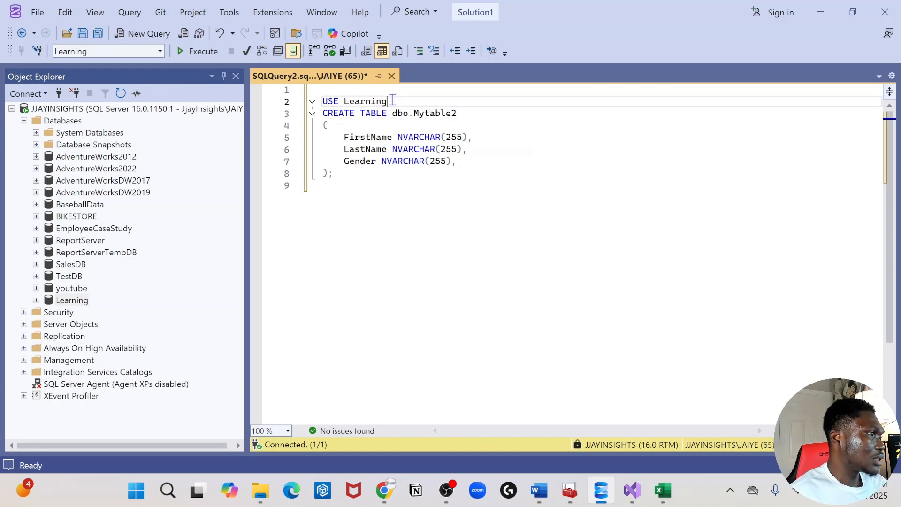
key(Return)
Select Learning as the database that the query runs against
click(157, 53)
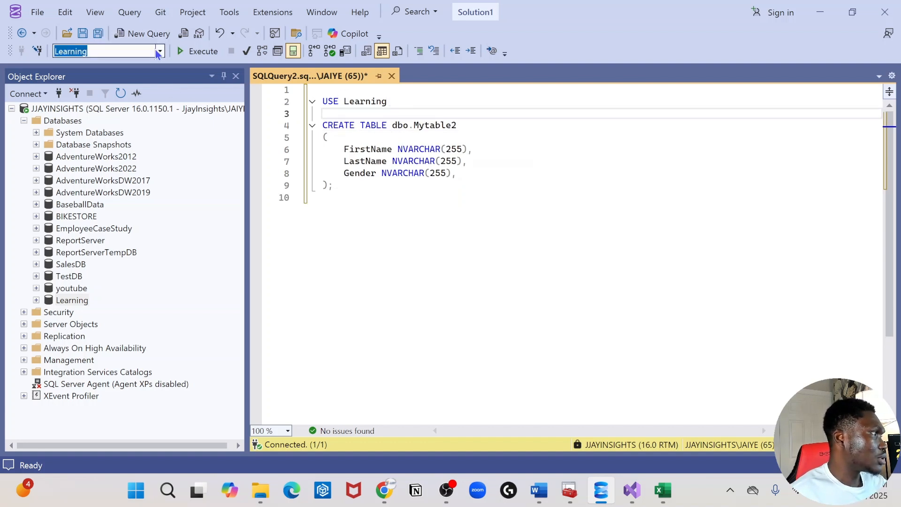
click(160, 51)
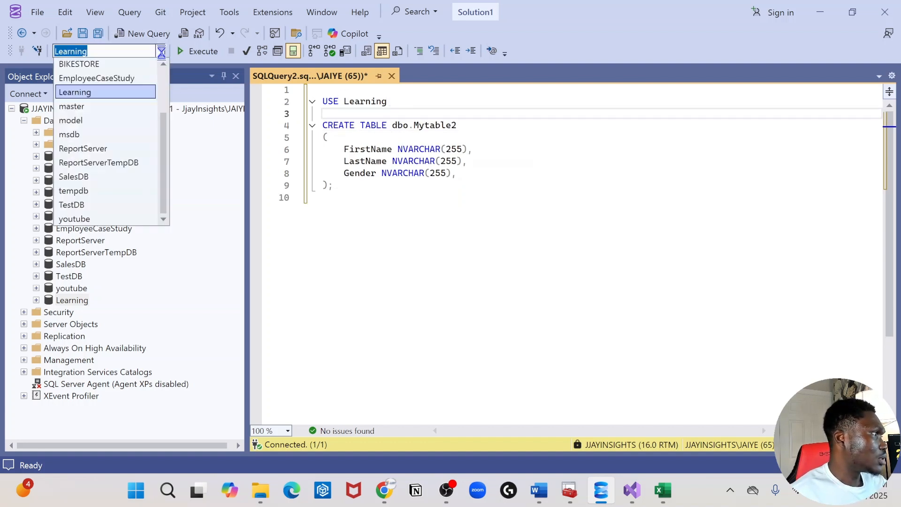
click(82, 93)
click(403, 201)
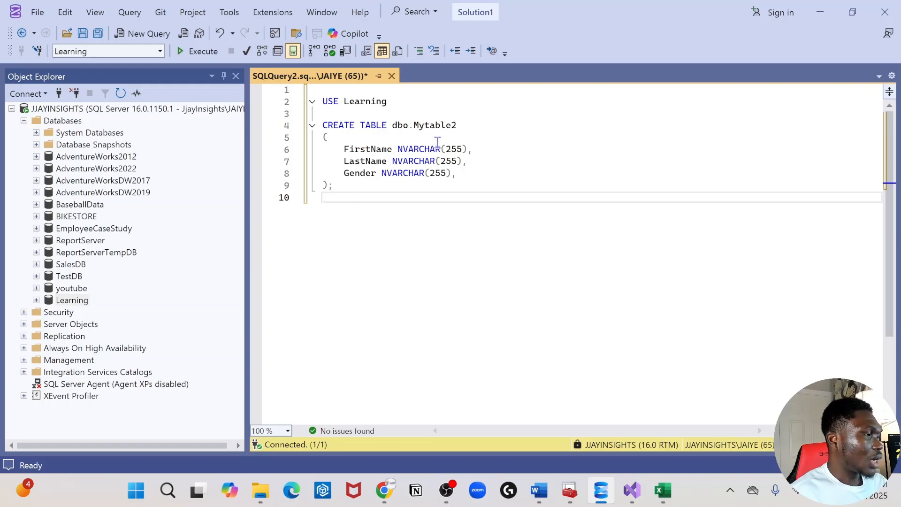
Rename the table in the CREATE TABLE statement to dbo.Mytable and execute the whole script
click(466, 127)
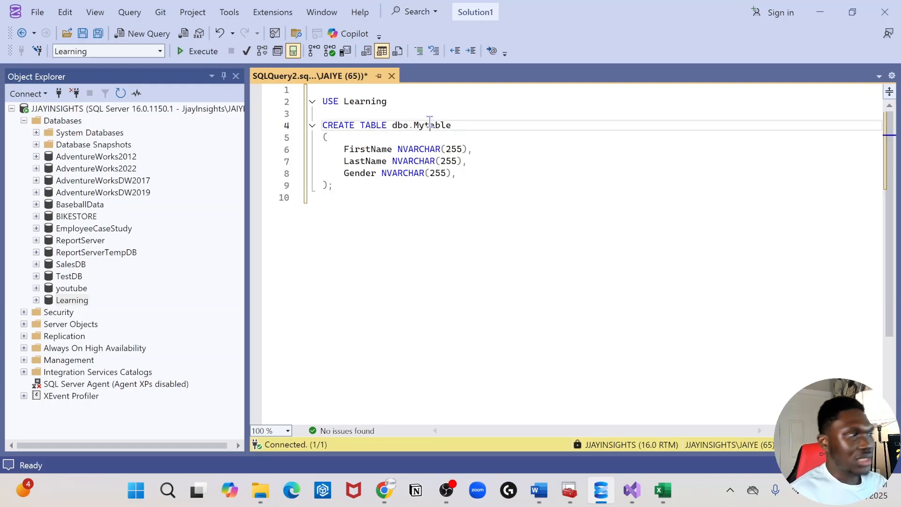
click(353, 213)
drag(364, 202, 301, 89)
click(200, 52)
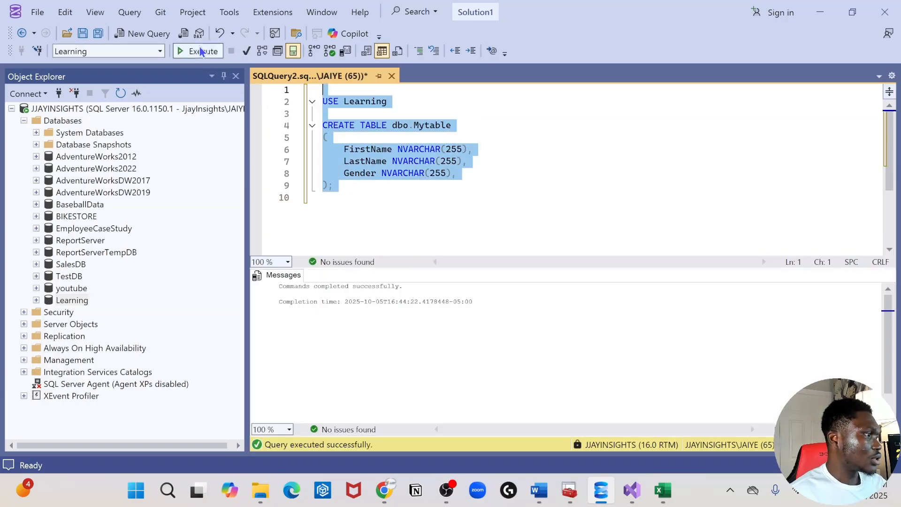
Write the query select * from Mytable below the CREATE TABLE statement, copying the table name from it
click(369, 214)
key(Return)
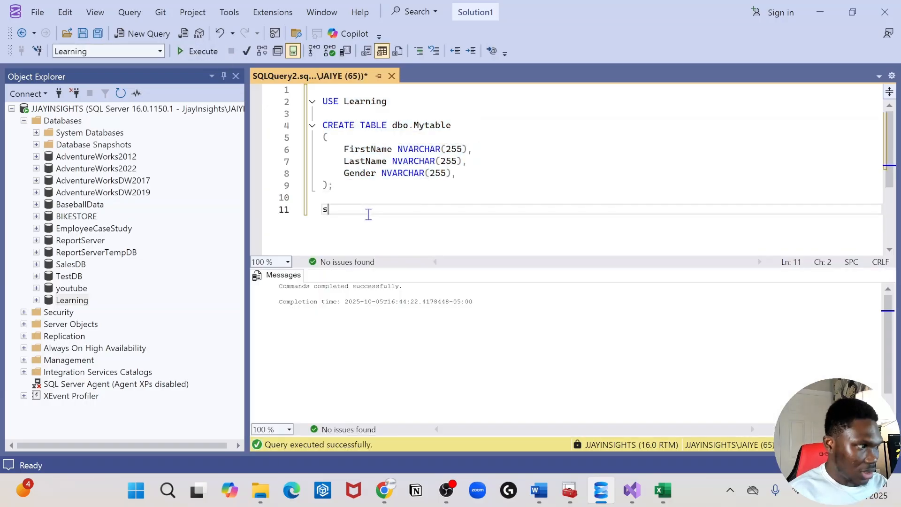
text(select * )
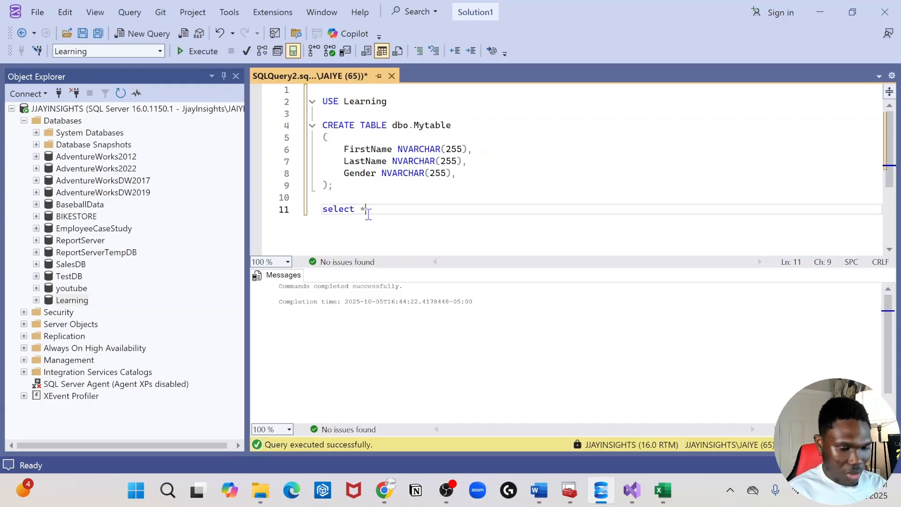
text(from)
click(428, 140)
click(428, 125)
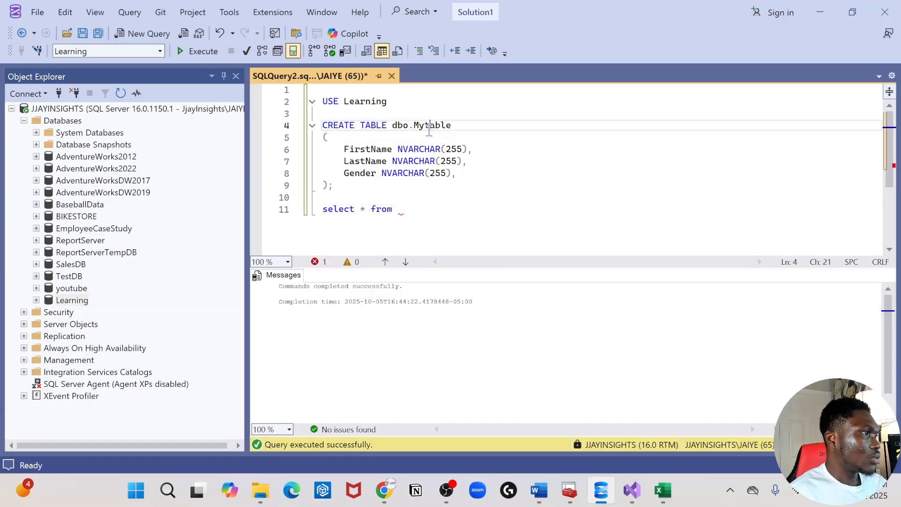
double_click(429, 127)
key(ctrl+c)
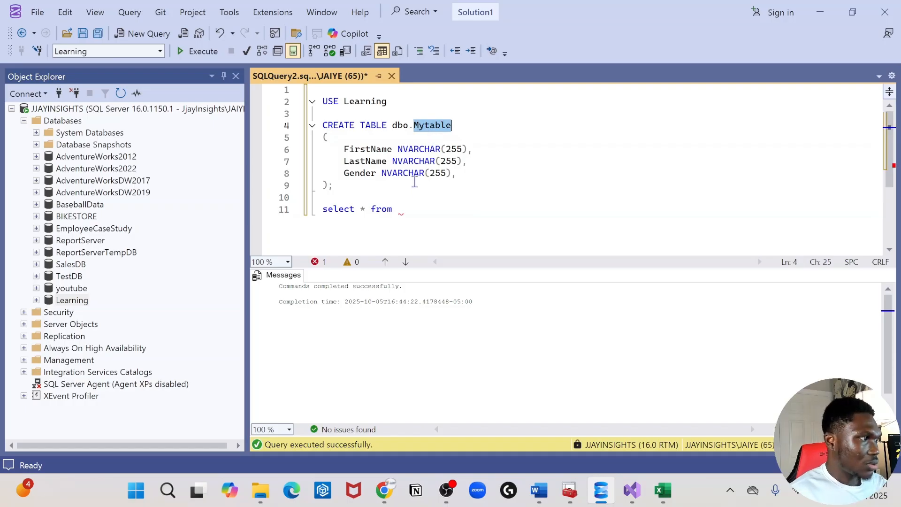
click(421, 224)
key(ctrl+v)
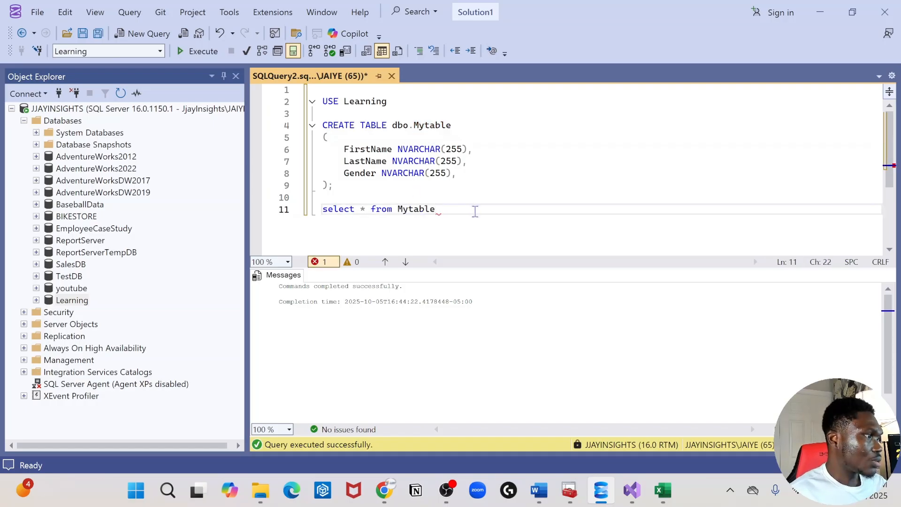
Execute only the select * from Mytable query to view the new table's columns
drag(475, 212, 297, 190)
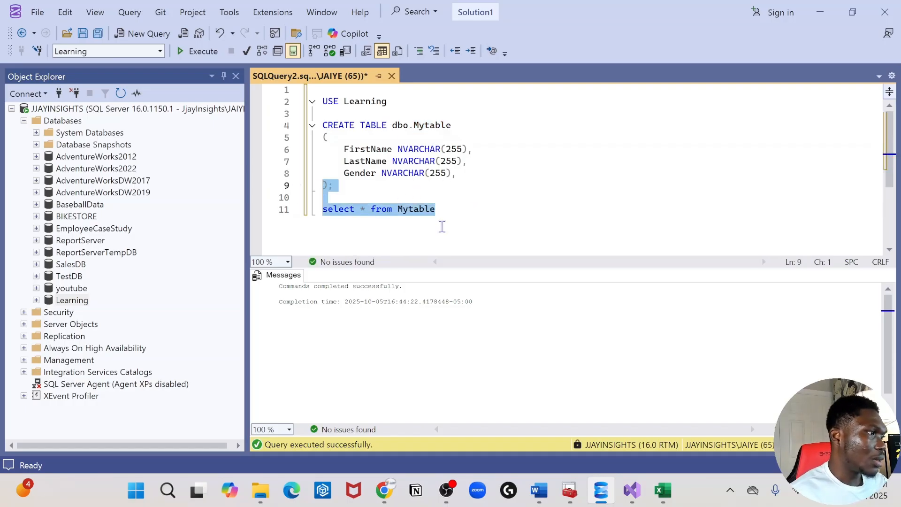
click(442, 227)
drag(440, 226, 322, 225)
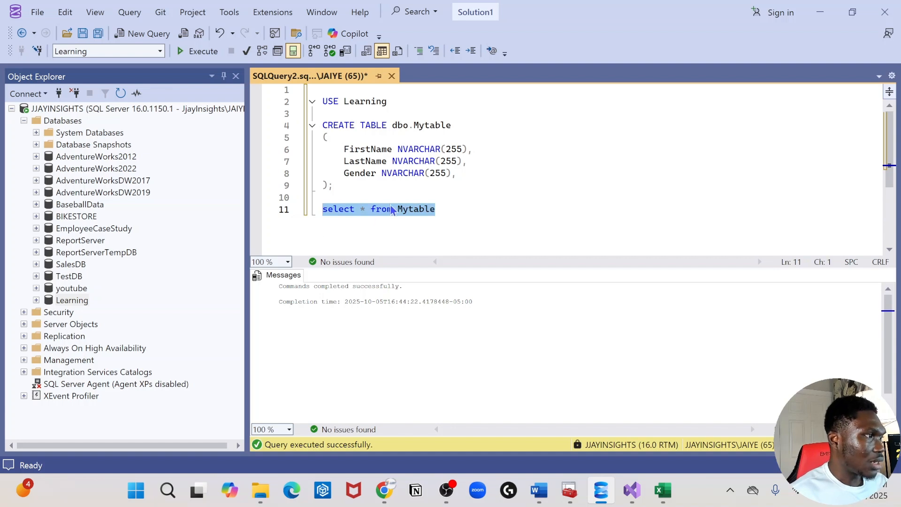
click(199, 51)
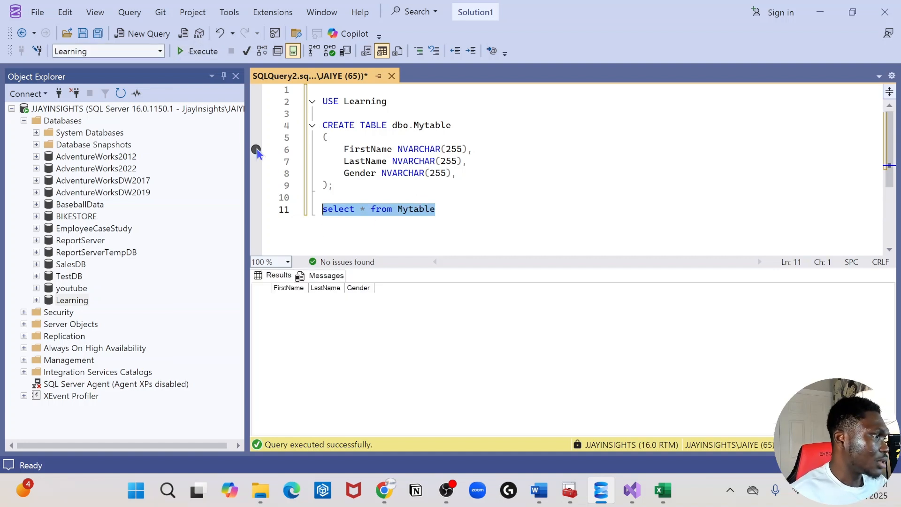
drag(453, 207, 325, 194)
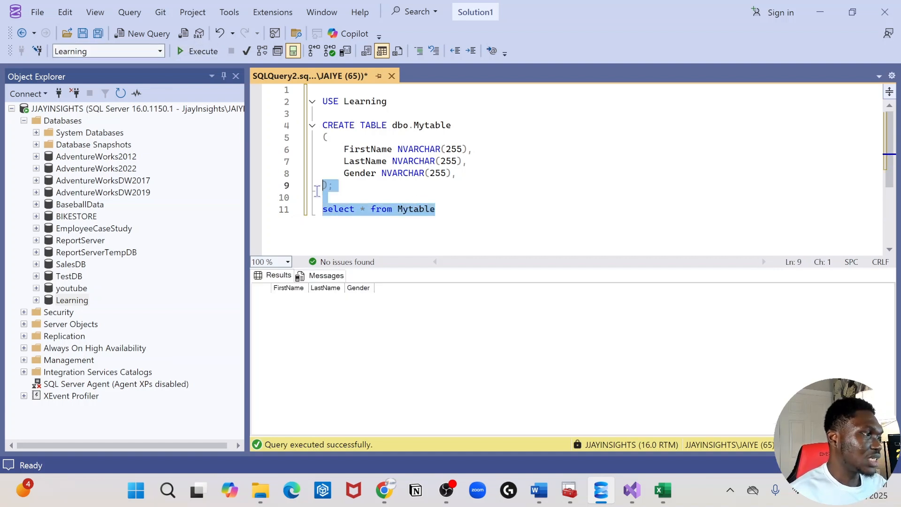
Expand the Learning database in Object Explorer and refresh its Tables folder to list the new table
click(37, 300)
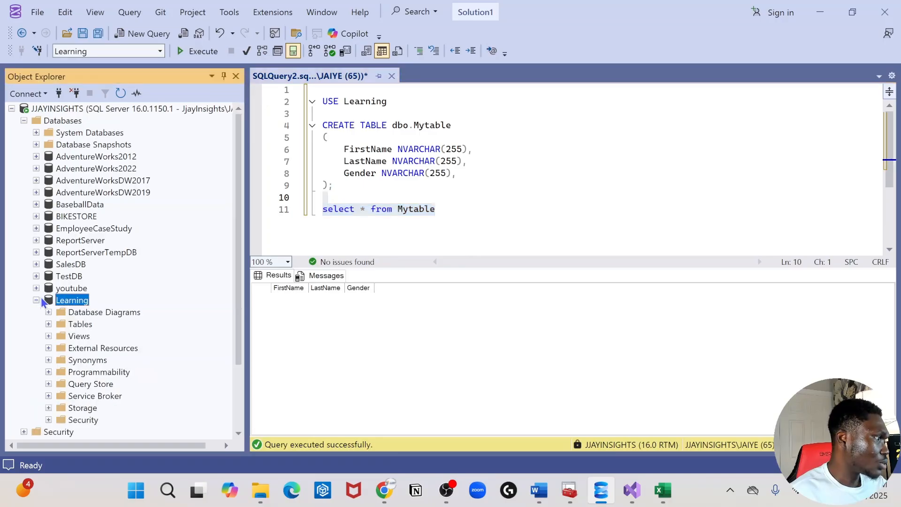
click(48, 324)
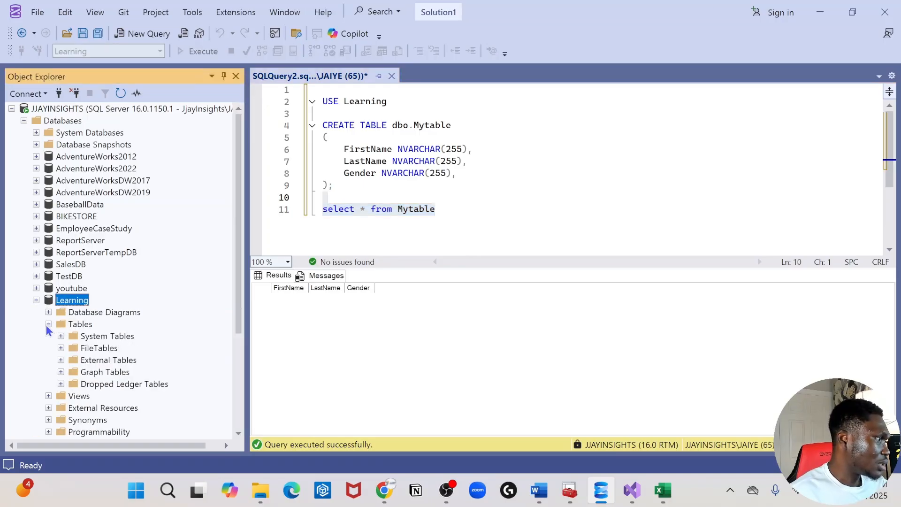
scroll(47, 330, down, 1)
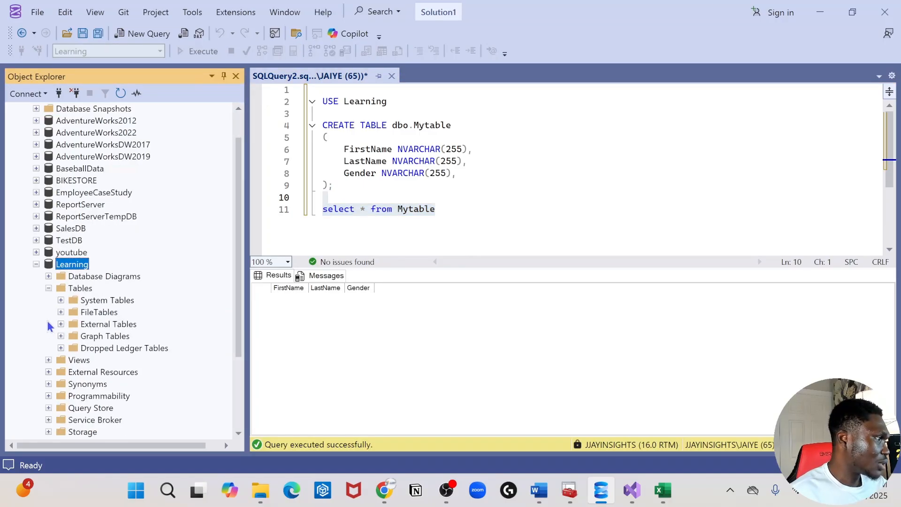
click(49, 288)
right_click(71, 291)
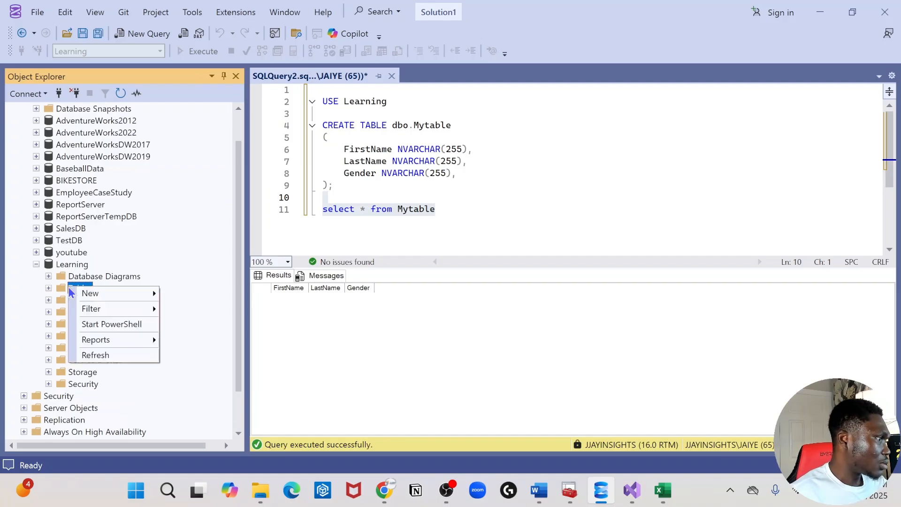
click(115, 355)
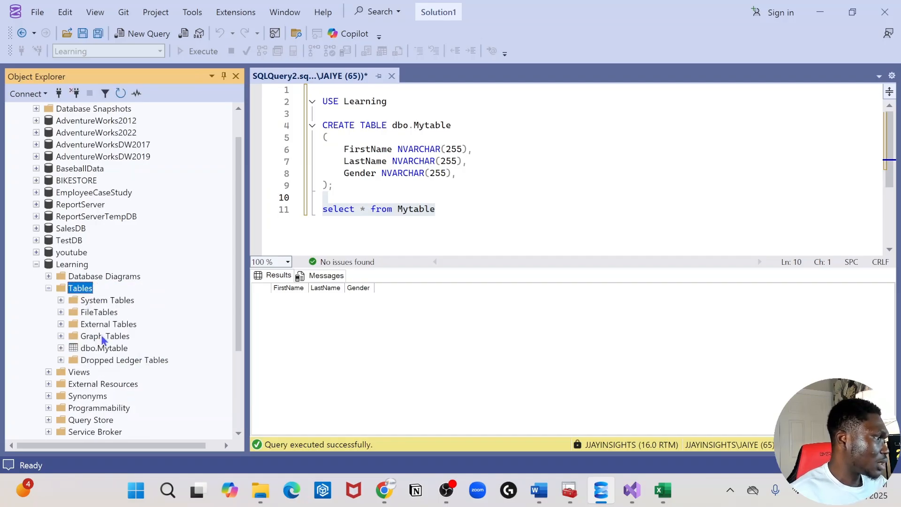
Query the top 1000 rows of dbo.Mytable from Object Explorer
click(111, 351)
right_click(112, 351)
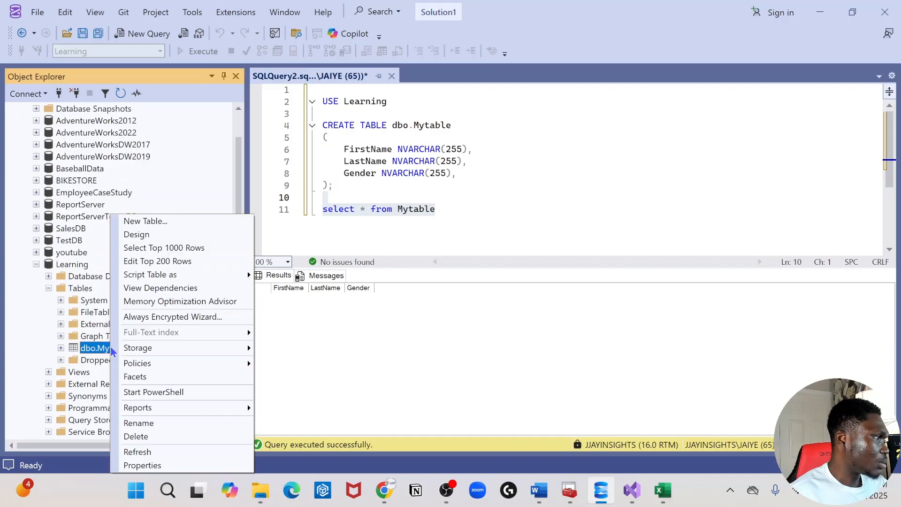
click(190, 248)
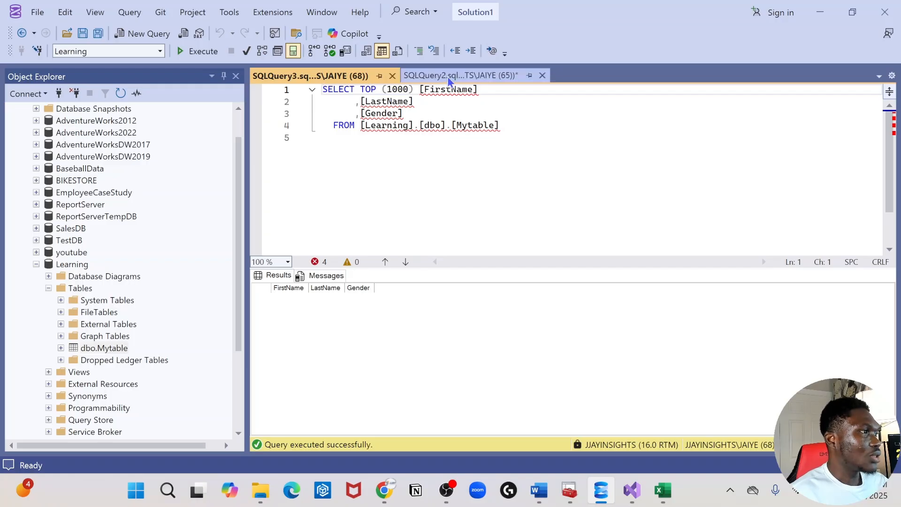
Return to the SQLQuery2 script and rename the FirstName column to key in the CREATE TABLE statement
click(460, 75)
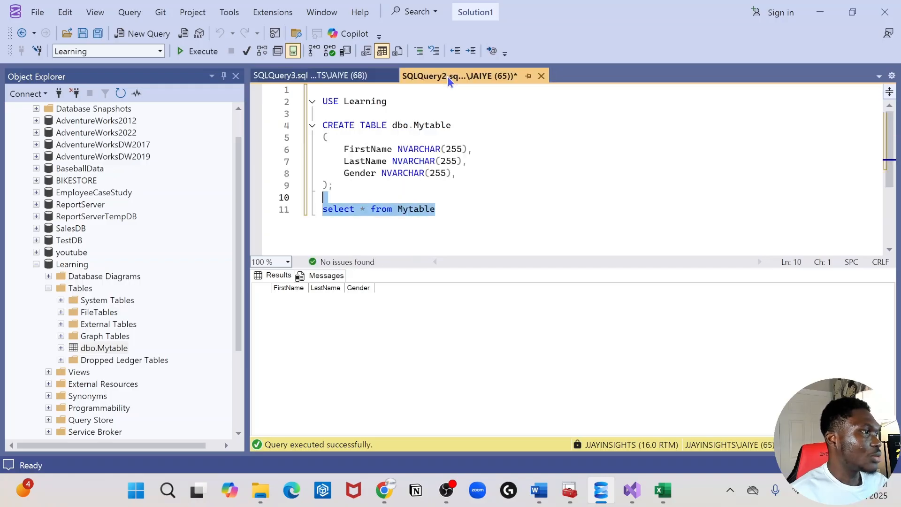
click(370, 148)
key(BackSpace)
key(BackSpace)
key(BackSpace)
key(BackSpace)
key(BackSpace)
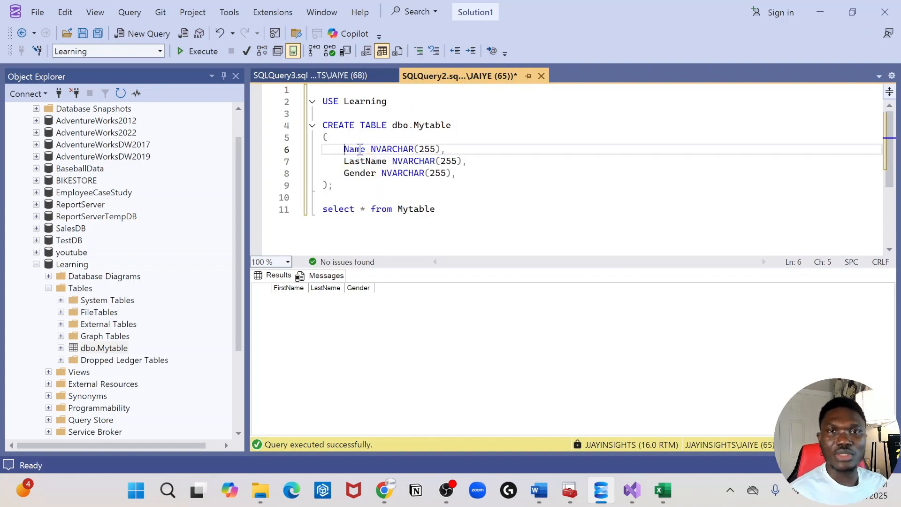
double_click(360, 149)
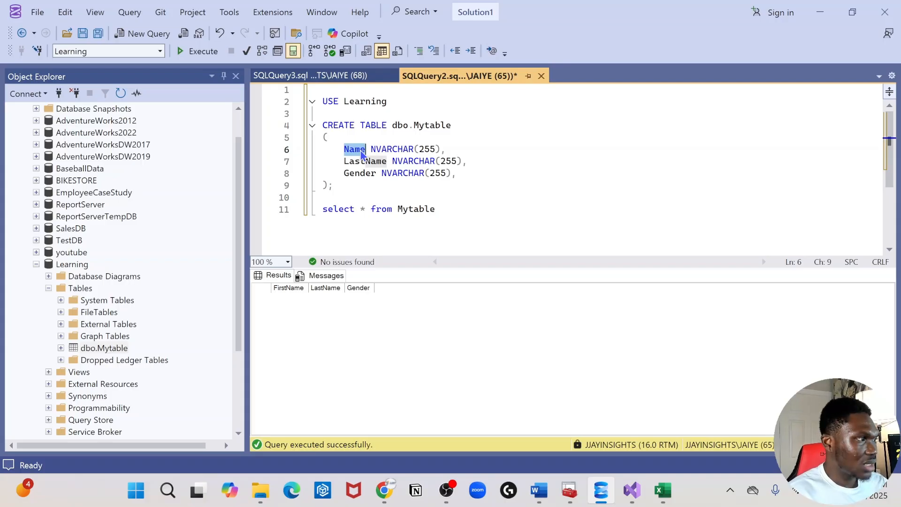
text(key)
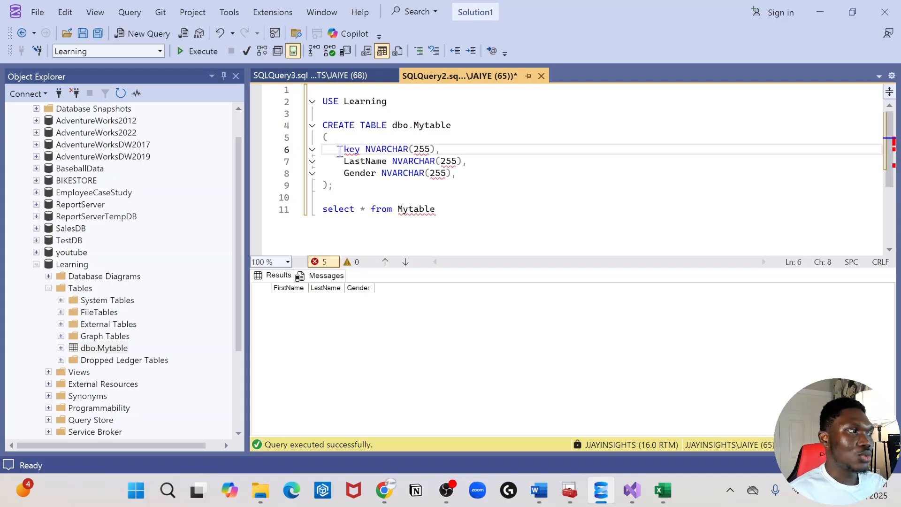
Restore the first column's name to FirstName in the CREATE TABLE statement
mouse_move(352, 148)
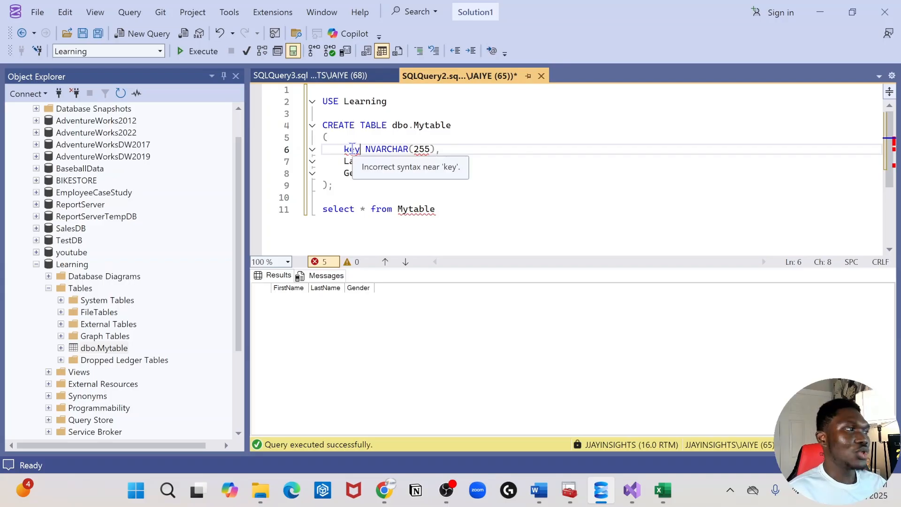
double_click(353, 149)
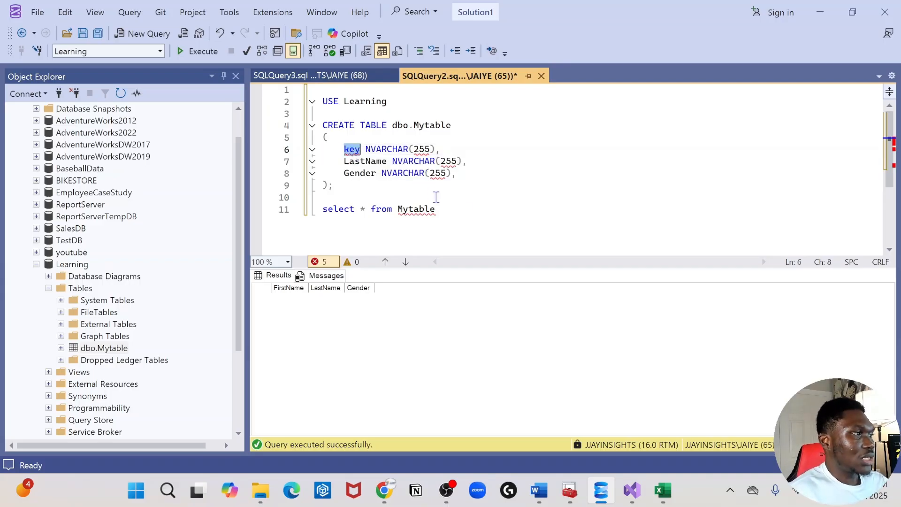
drag(436, 197, 303, 103)
click(353, 149)
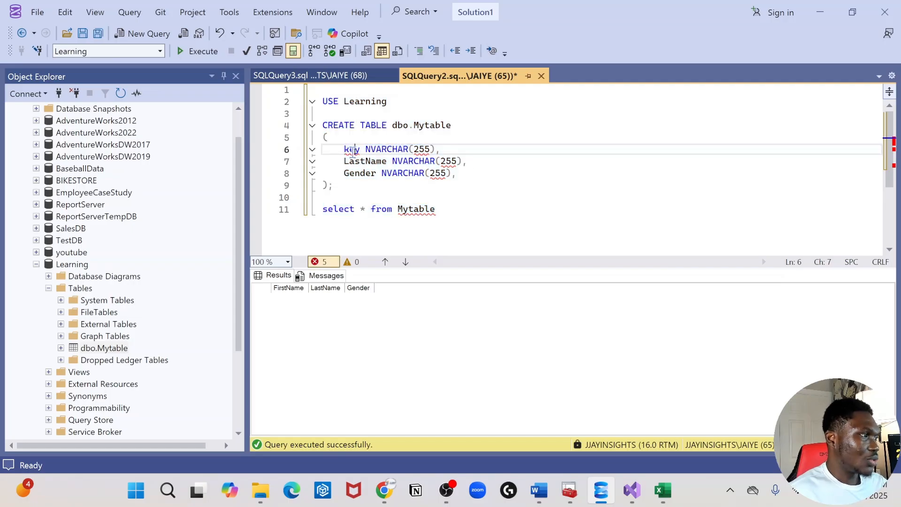
double_click(353, 149)
text(First)
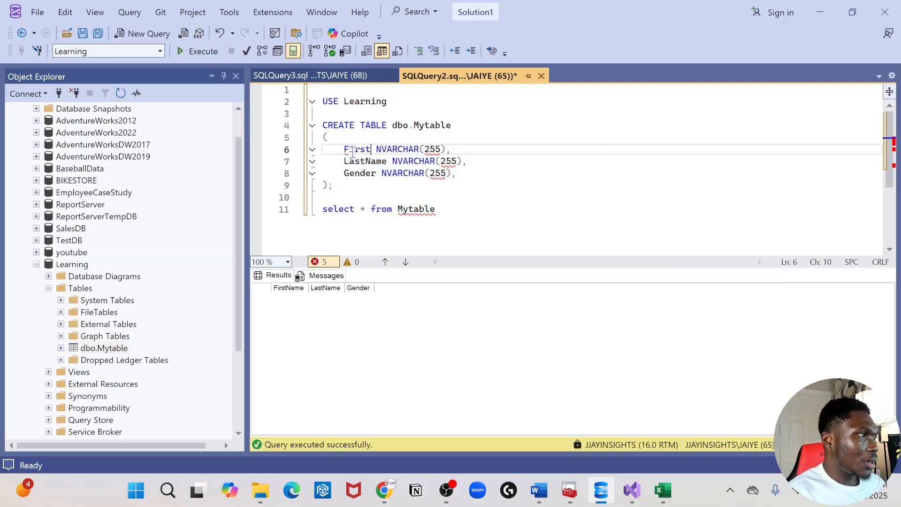
text(Name)
Try to execute the whole script again, including the CREATE TABLE statement
drag(482, 230, 282, 89)
click(189, 56)
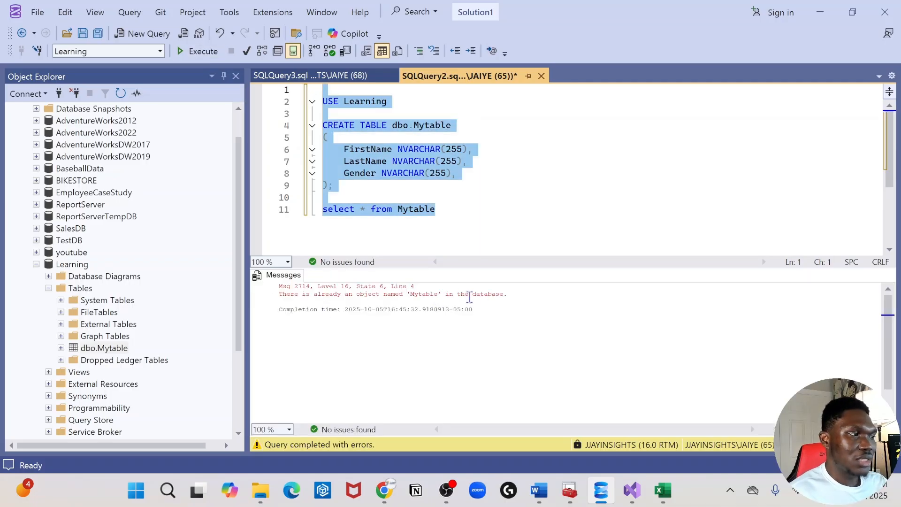
click(450, 212)
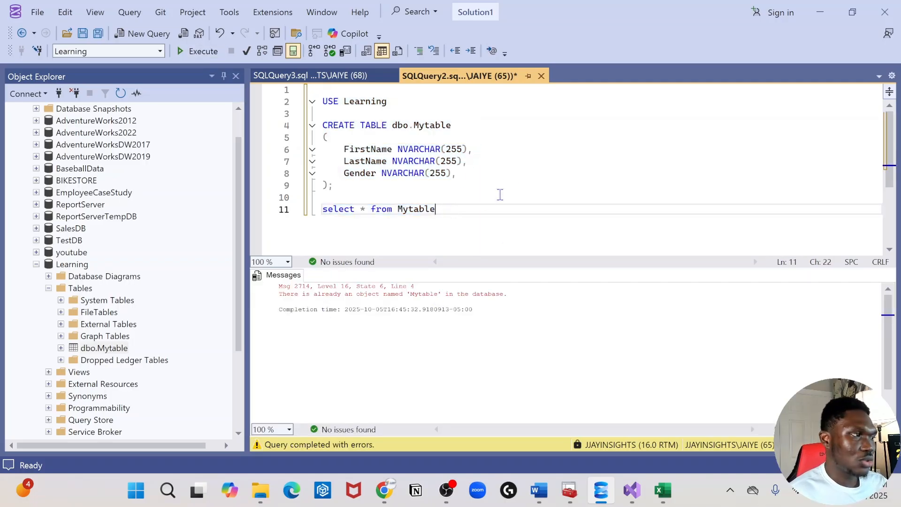
Run the select * from Mytable query on its own again
drag(469, 209, 320, 210)
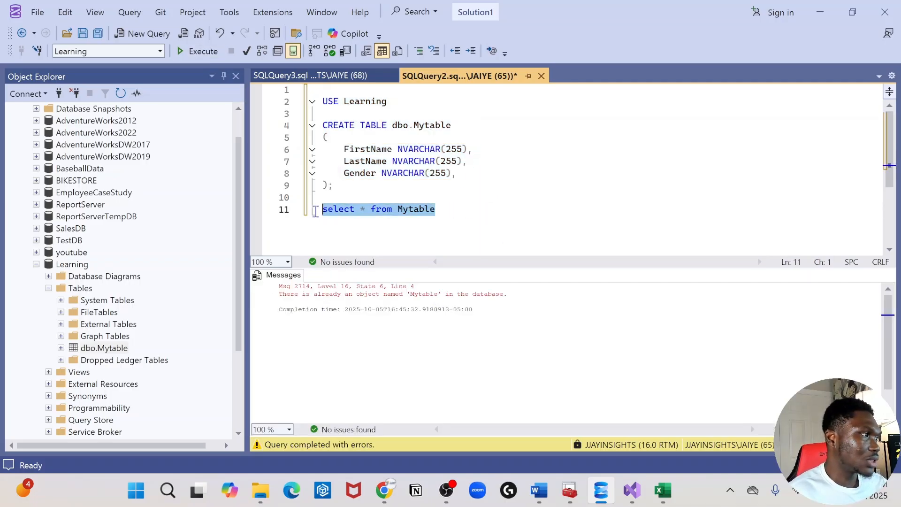
click(202, 50)
click(384, 208)
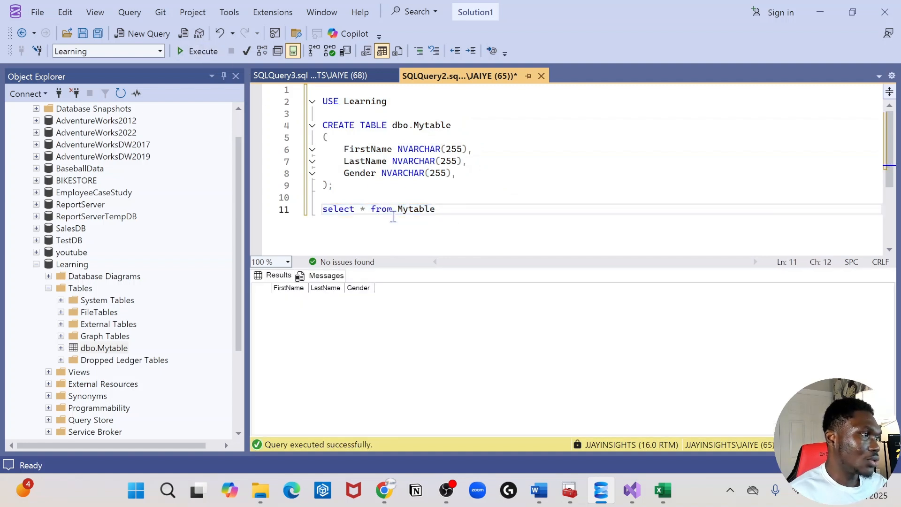
drag(449, 209, 324, 102)
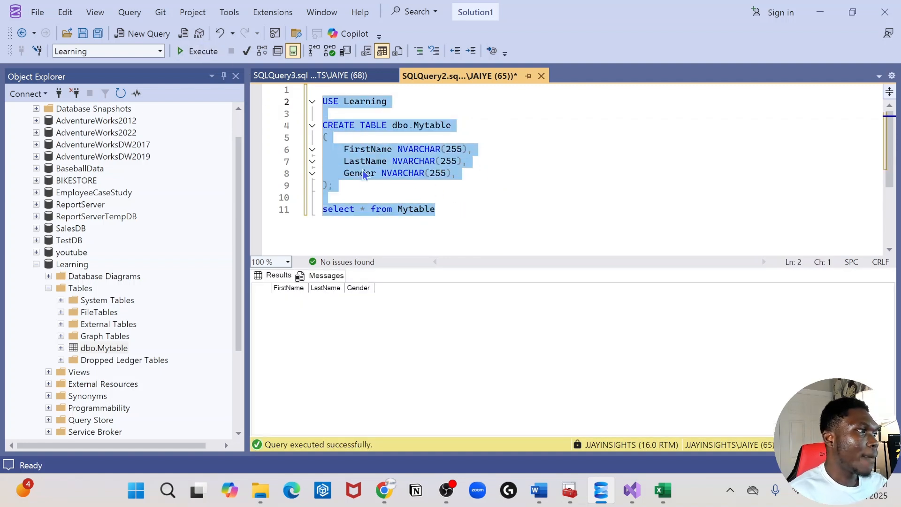
scroll(391, 191, down, 2)
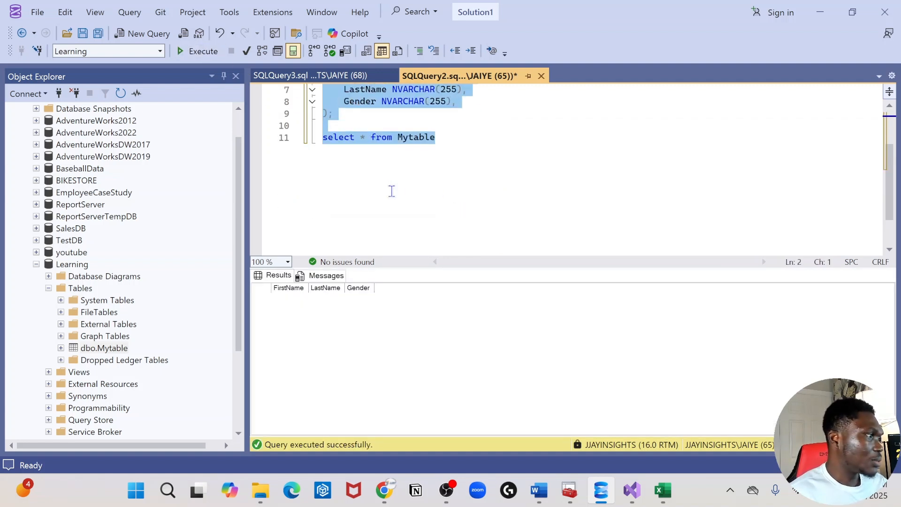
click(97, 350)
right_click(96, 349)
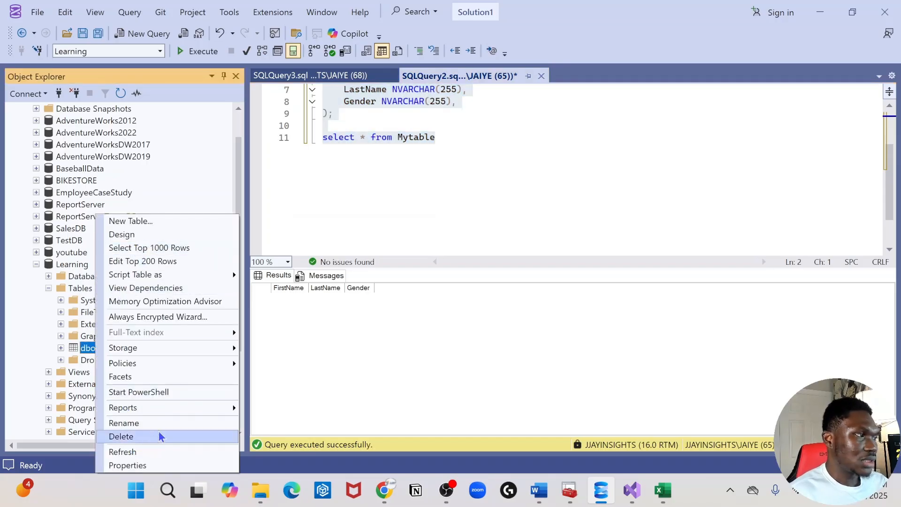
click(415, 167)
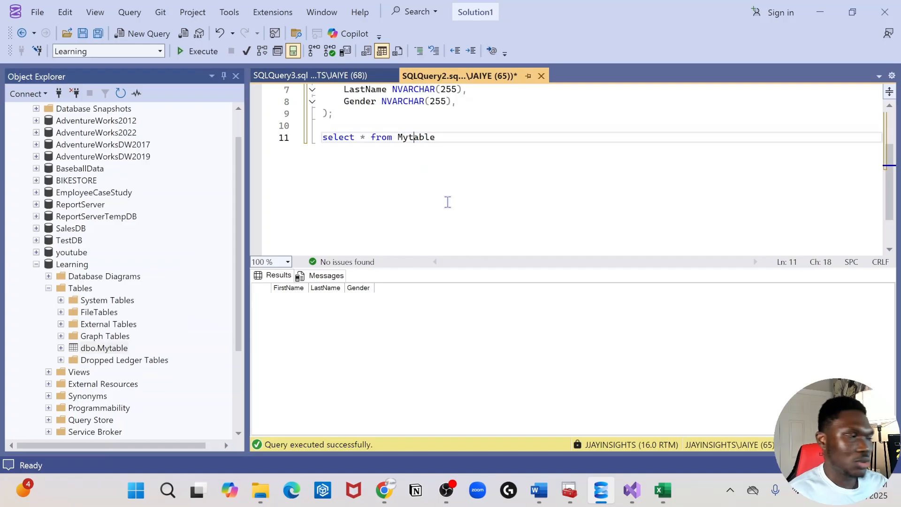
scroll(450, 191, up, 2)
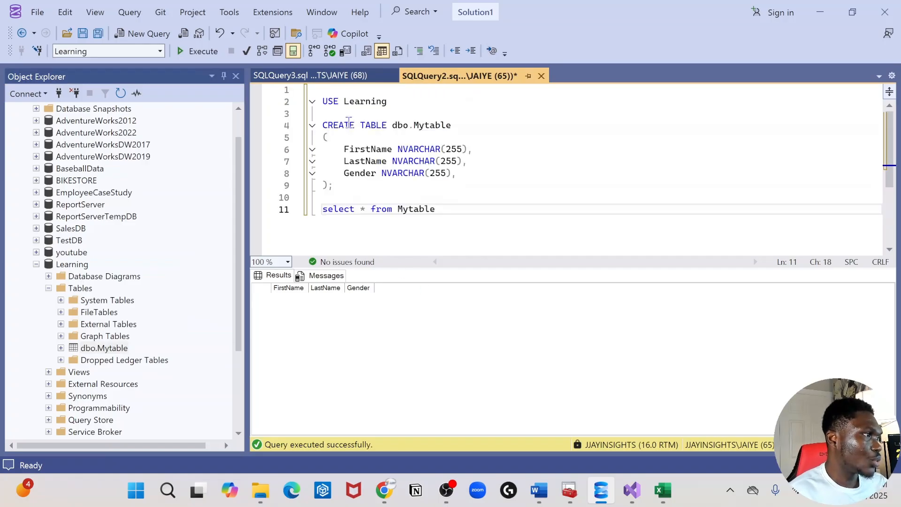
scroll(421, 218, down, 2)
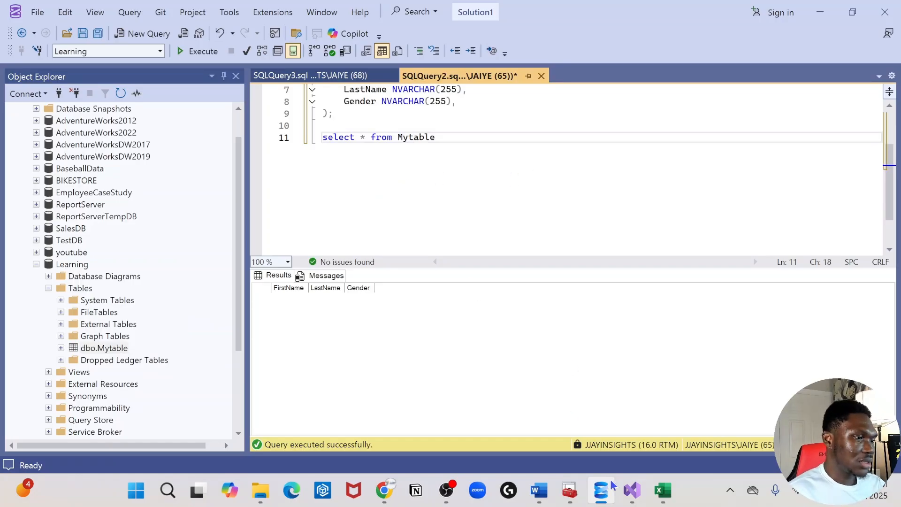
Review the my data 2 sheet in Excel and the package's Data Flow and Control Flow designers in Visual Studio
click(663, 490)
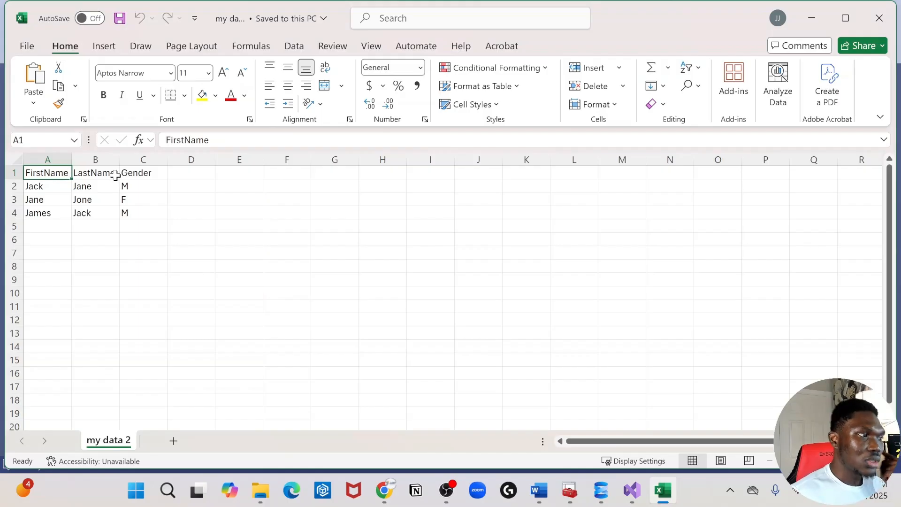
click(632, 490)
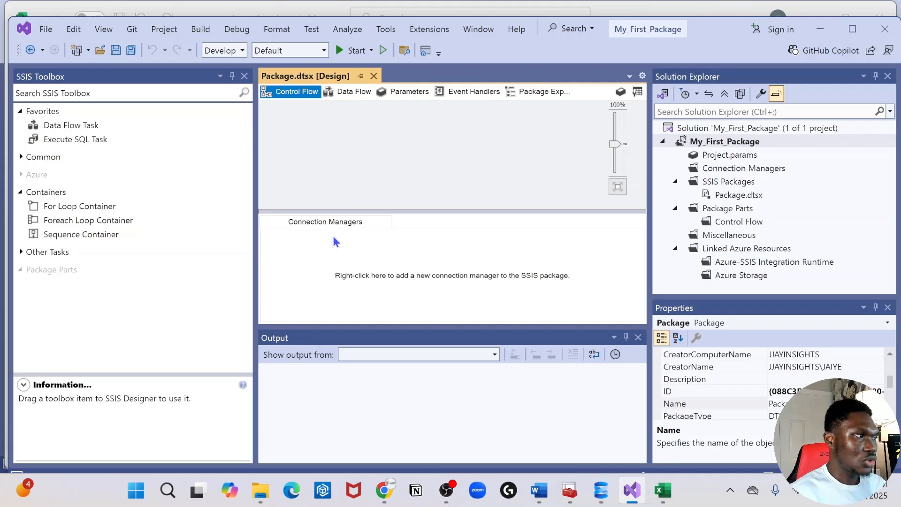
click(351, 92)
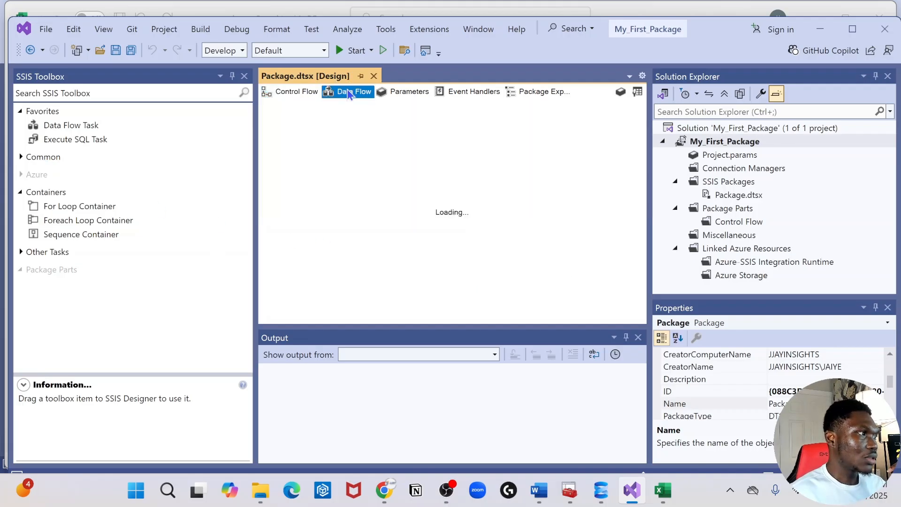
click(295, 92)
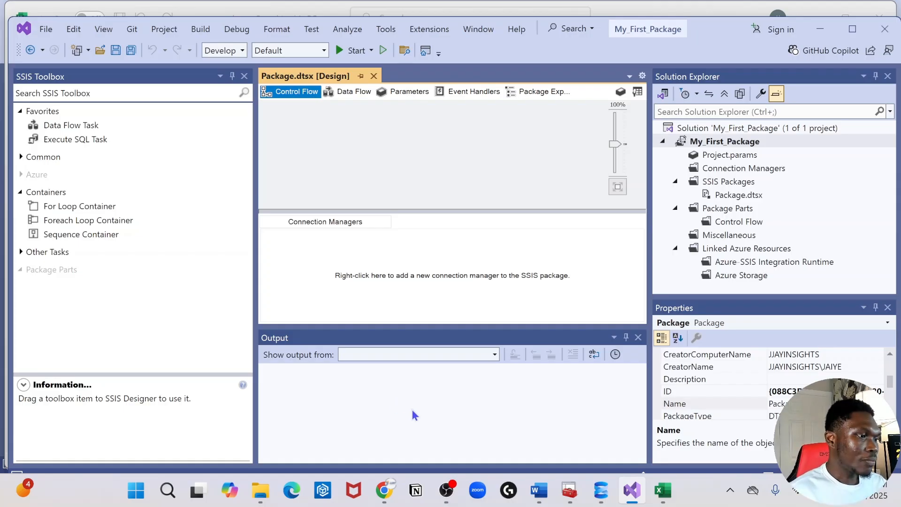
Switch to Excel, save the my data 2 sheet as My_full_data in CSV UTF-8 format in the Great Datasets folder, and close the workbook
click(663, 490)
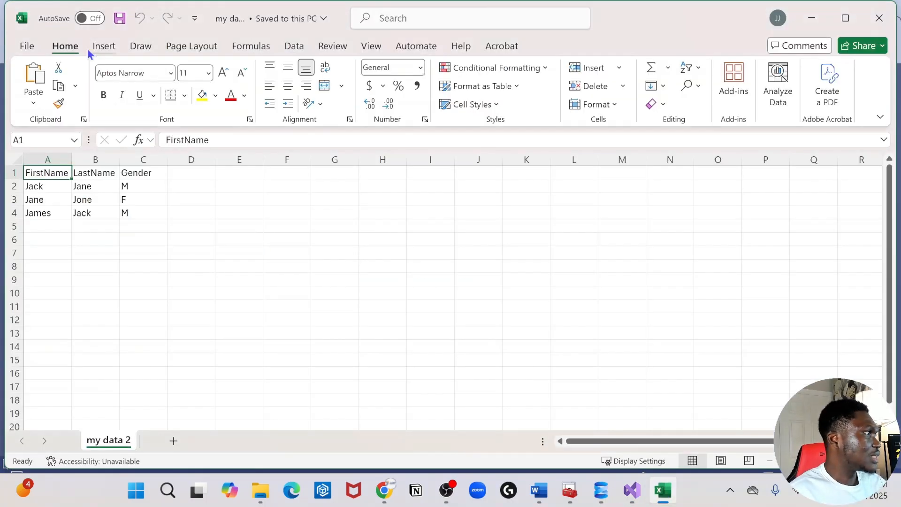
click(170, 212)
click(40, 45)
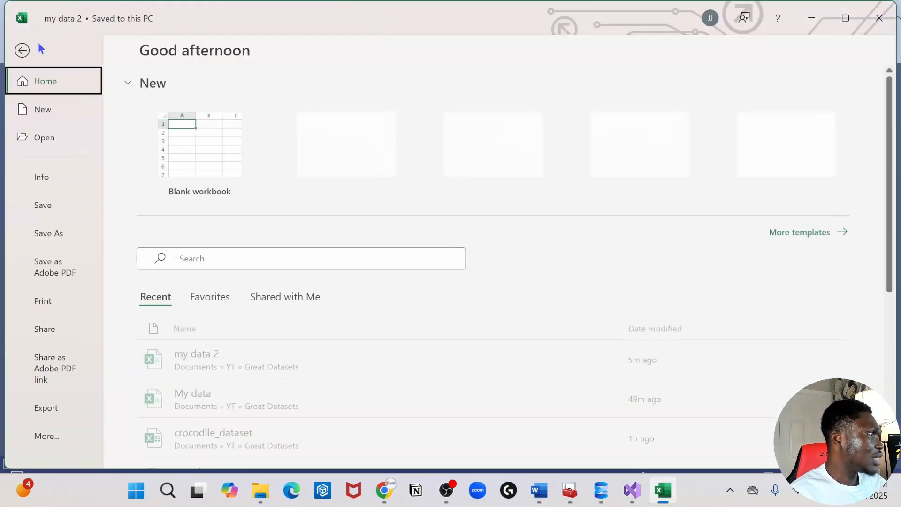
click(53, 228)
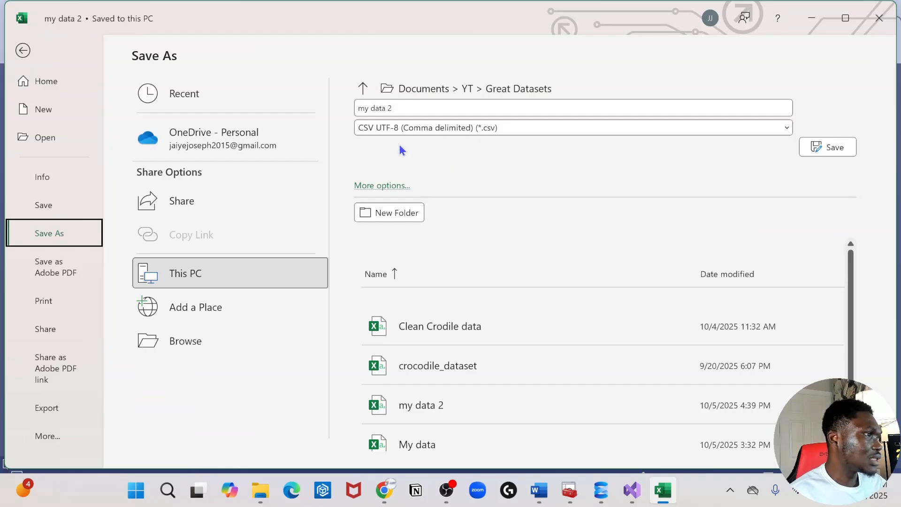
click(401, 109)
key(BackSpace)
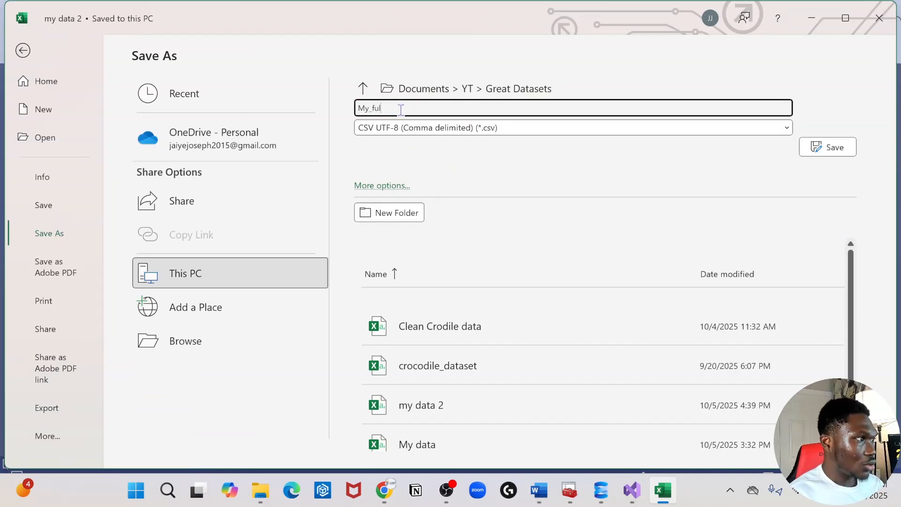
click(479, 128)
click(450, 201)
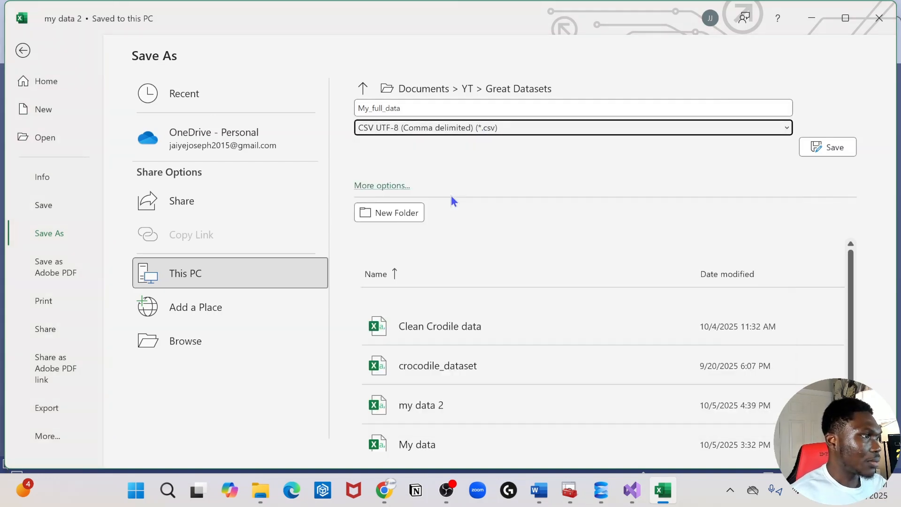
click(821, 149)
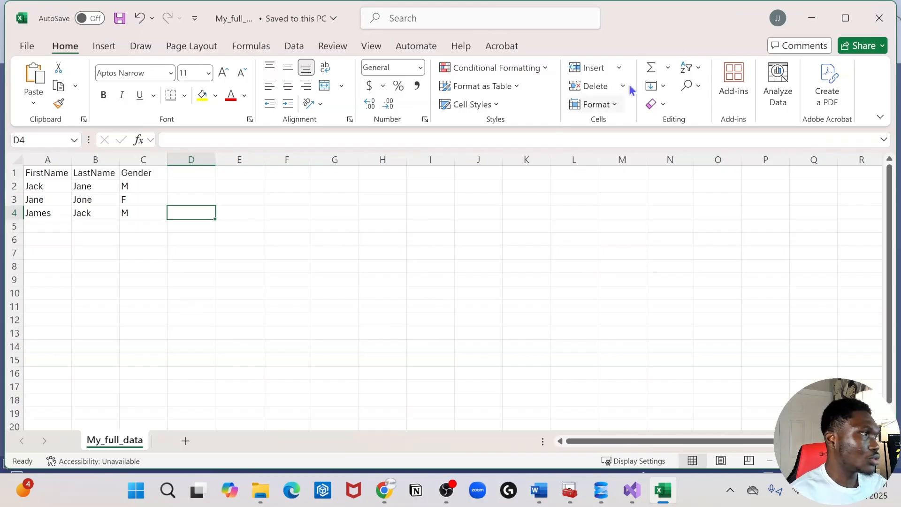
click(879, 17)
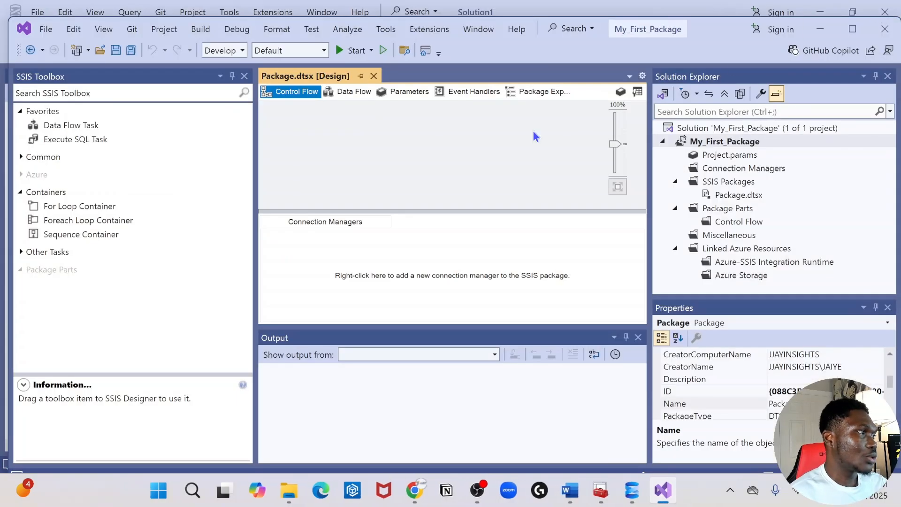
Add a new flat file connection manager to the package in Visual Studio and name it Demo data
click(328, 257)
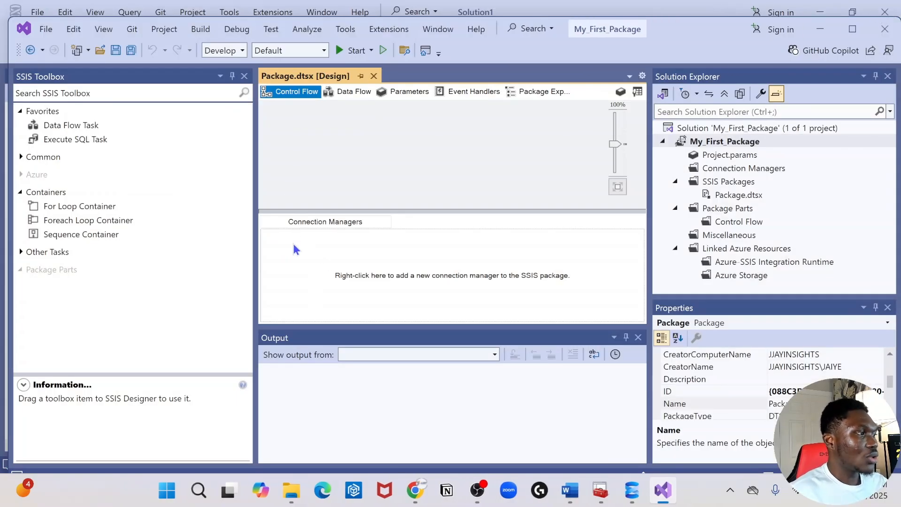
right_click(296, 250)
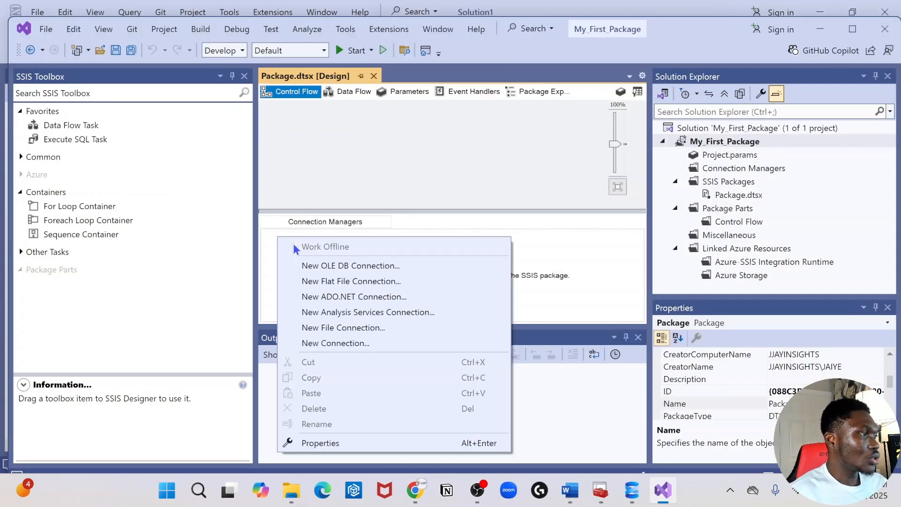
click(342, 281)
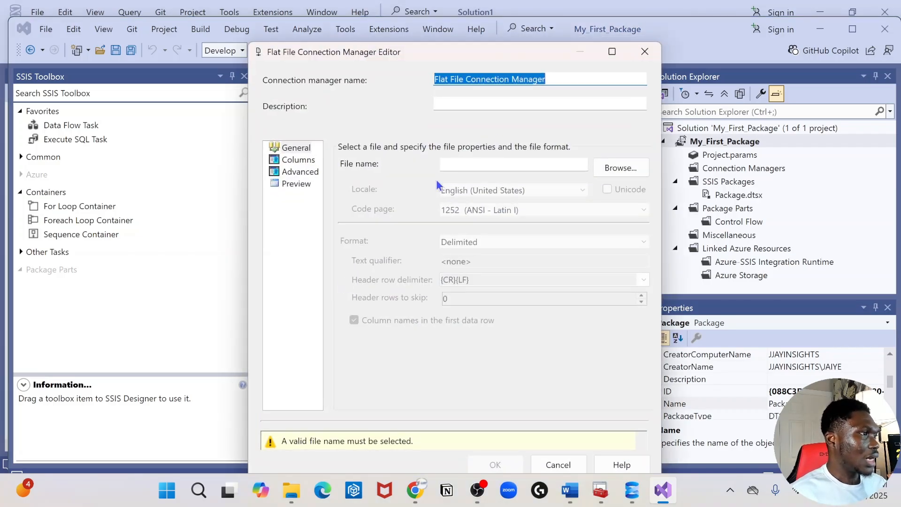
key(BackSpace)
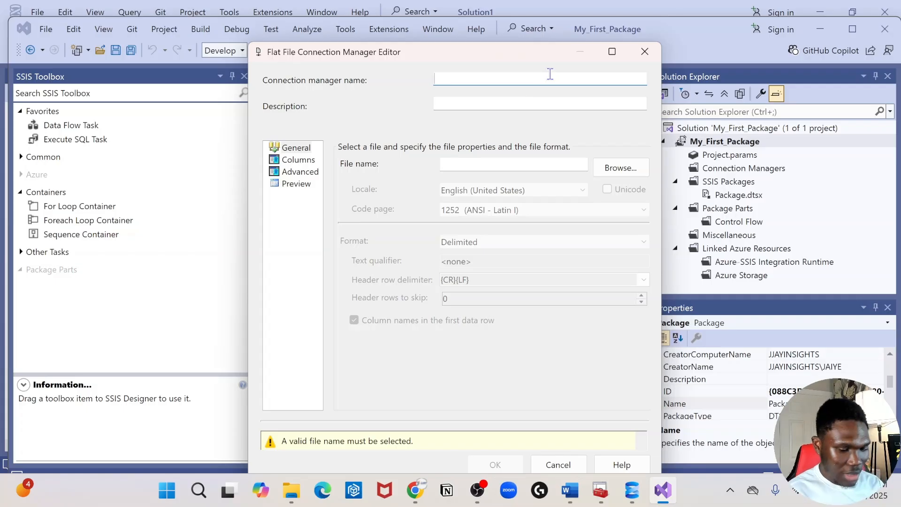
text(L)
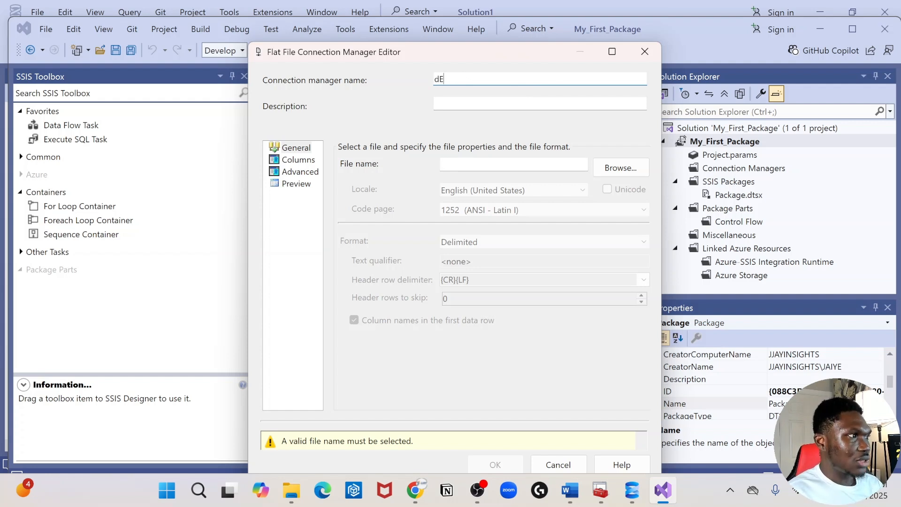
text(emo data)
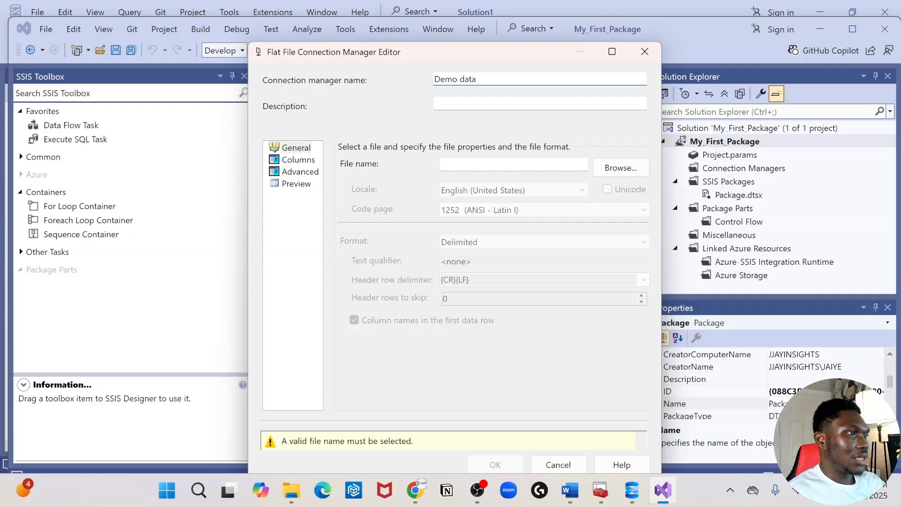
Select the My_full_data CSV file from the YT > Great Datasets folder as the connection's source file
click(617, 170)
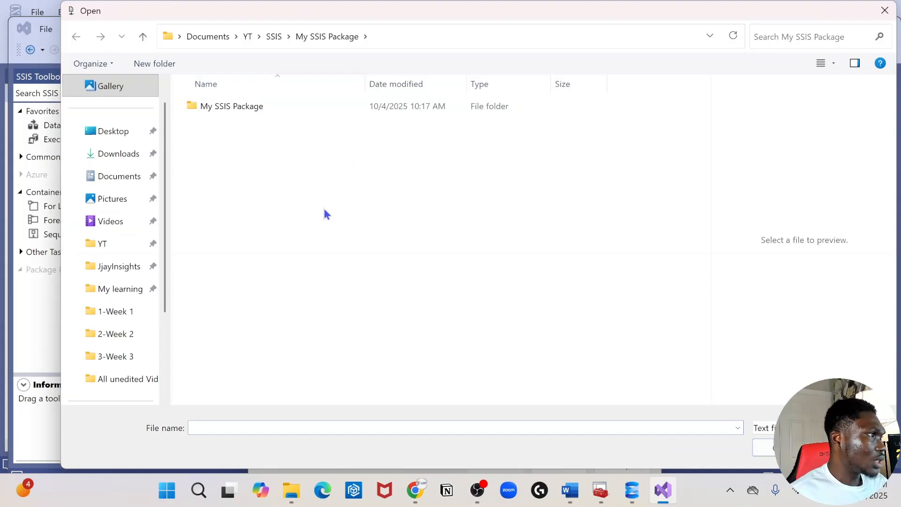
click(105, 240)
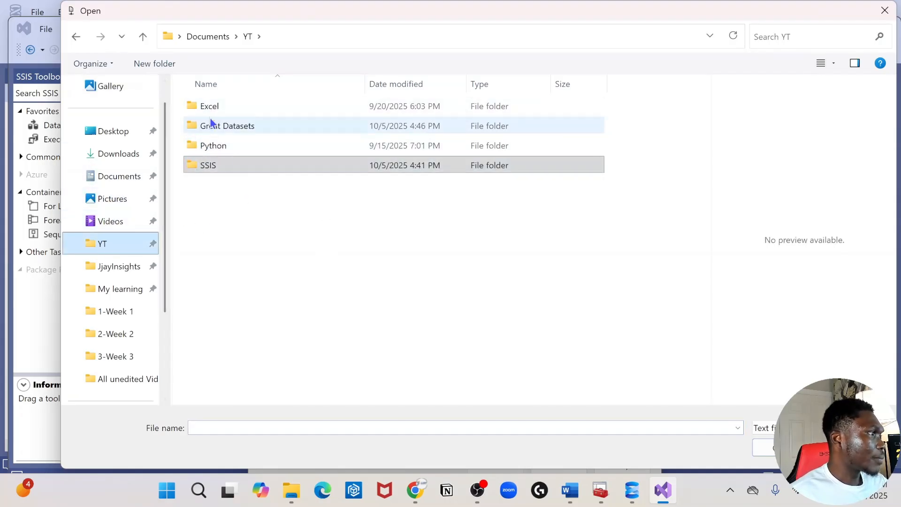
double_click(212, 124)
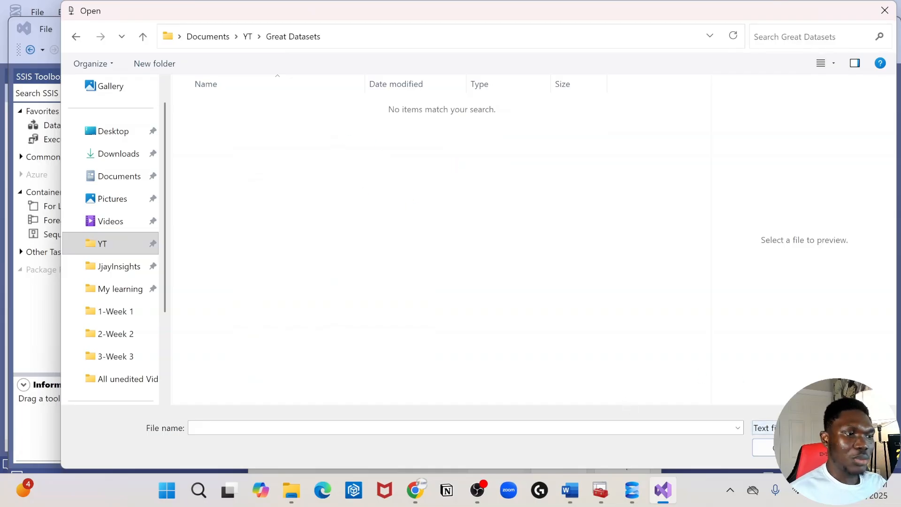
click(770, 427)
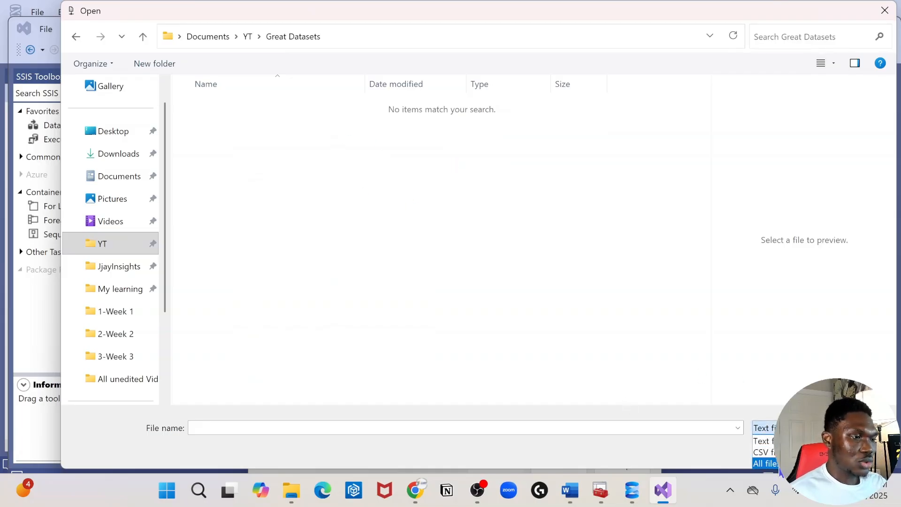
click(764, 452)
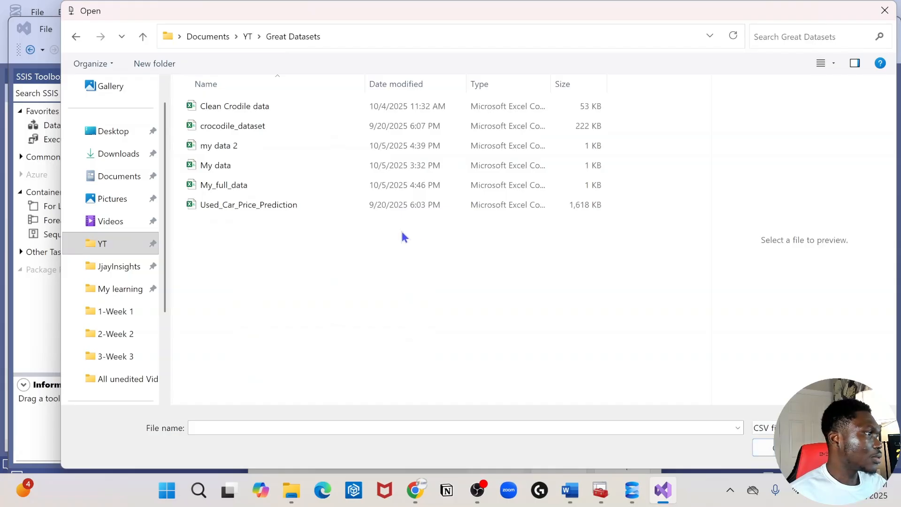
click(220, 184)
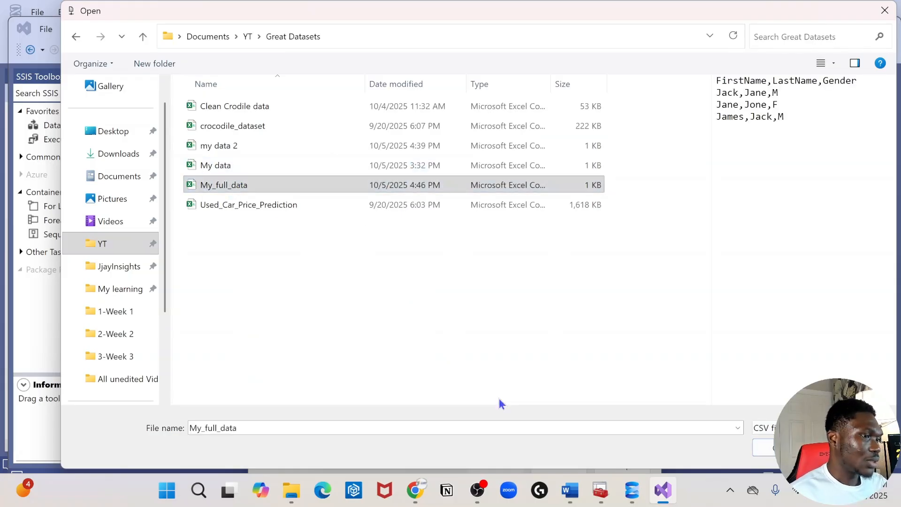
click(770, 452)
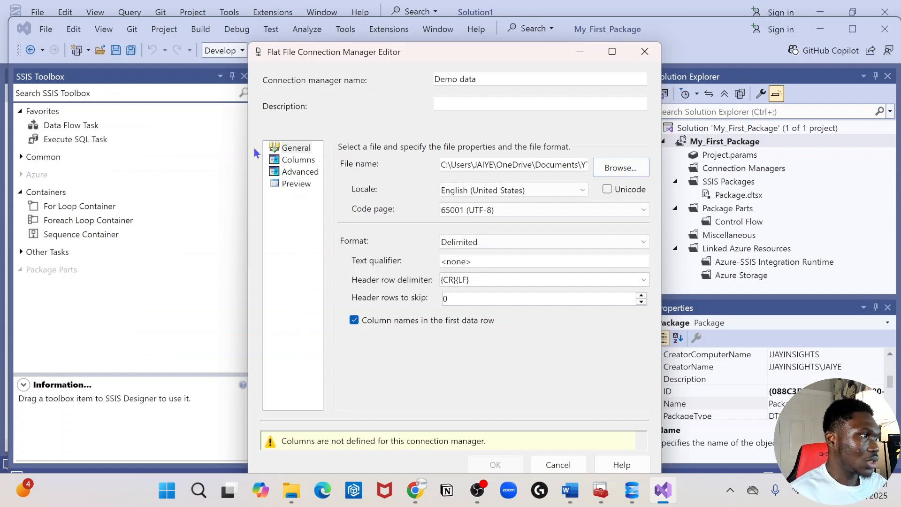
Check the column preview of the Demo data connection and set the FirstName column's data type to Unicode string [DT_WSTR]
click(301, 160)
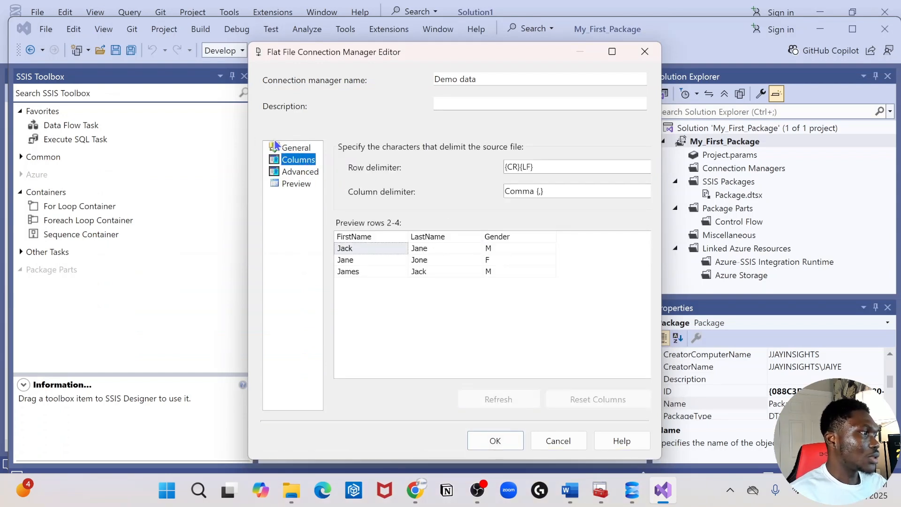
click(300, 180)
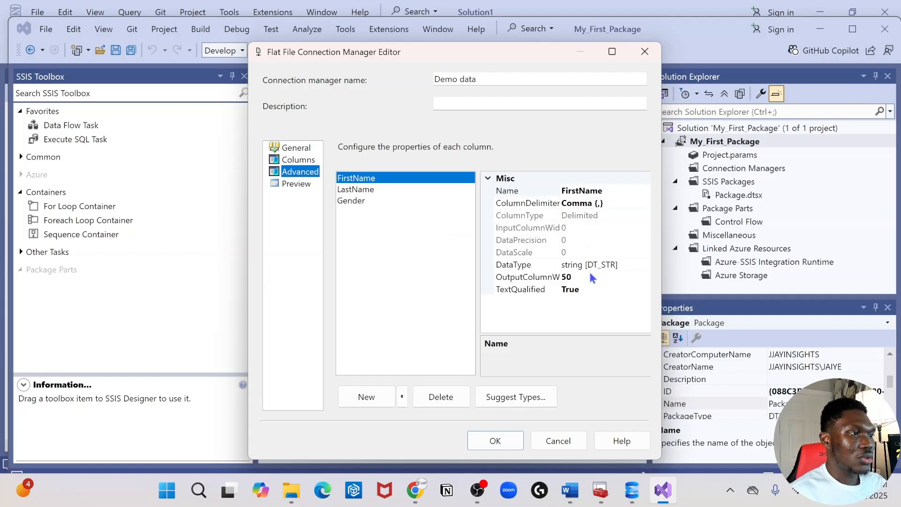
click(616, 257)
click(627, 264)
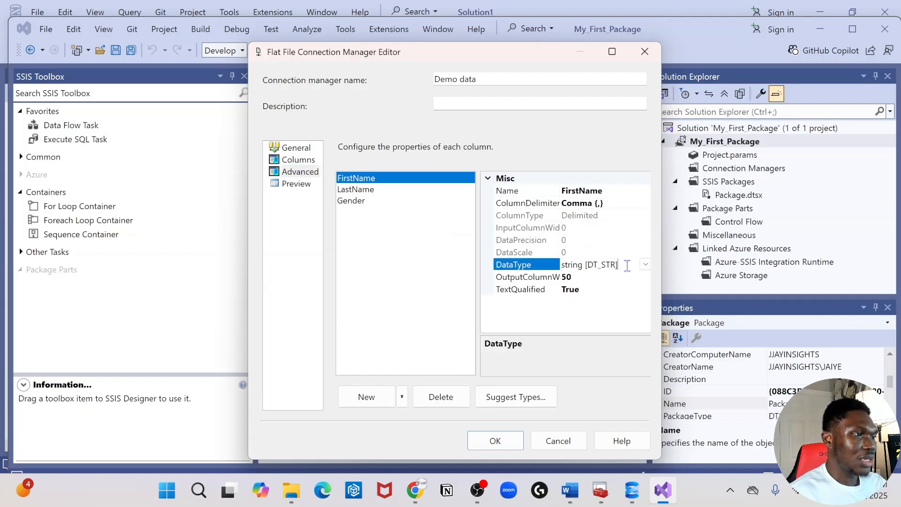
click(646, 264)
scroll(494, 354, down, 2)
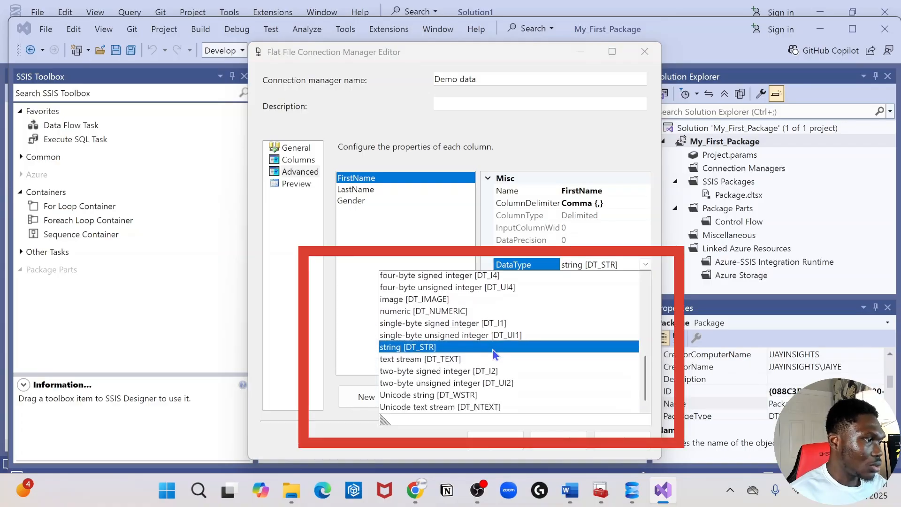
scroll(494, 354, down, 1)
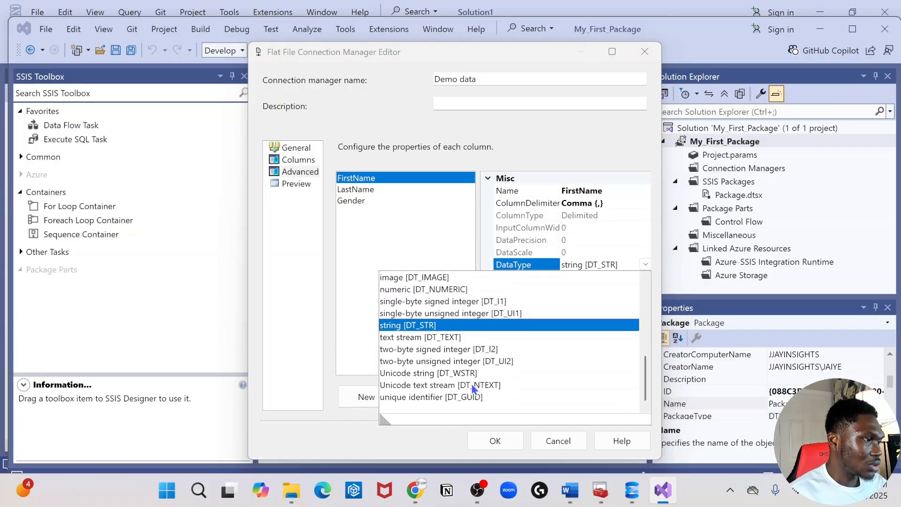
click(422, 375)
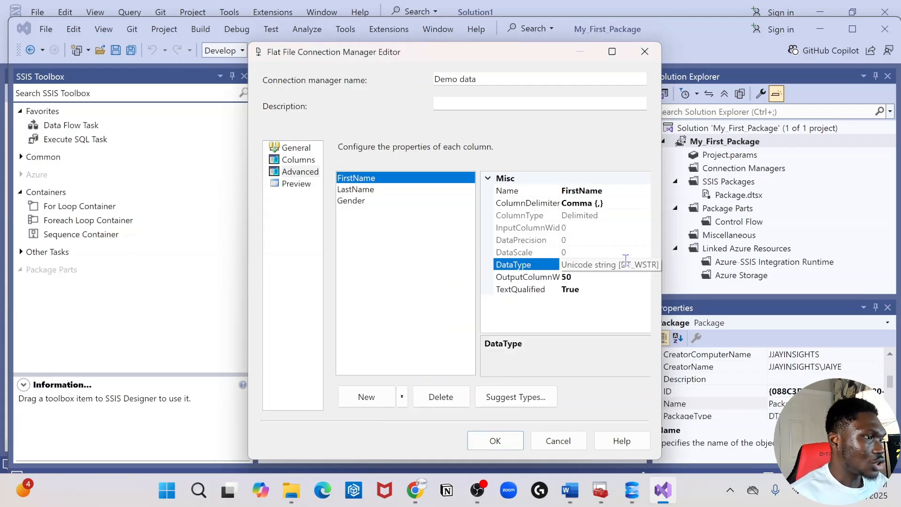
click(647, 266)
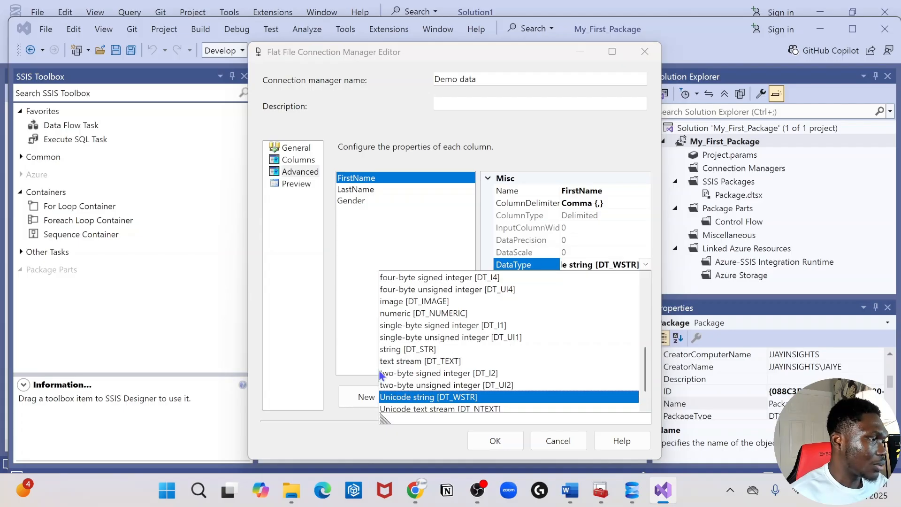
scroll(405, 376, down, 2)
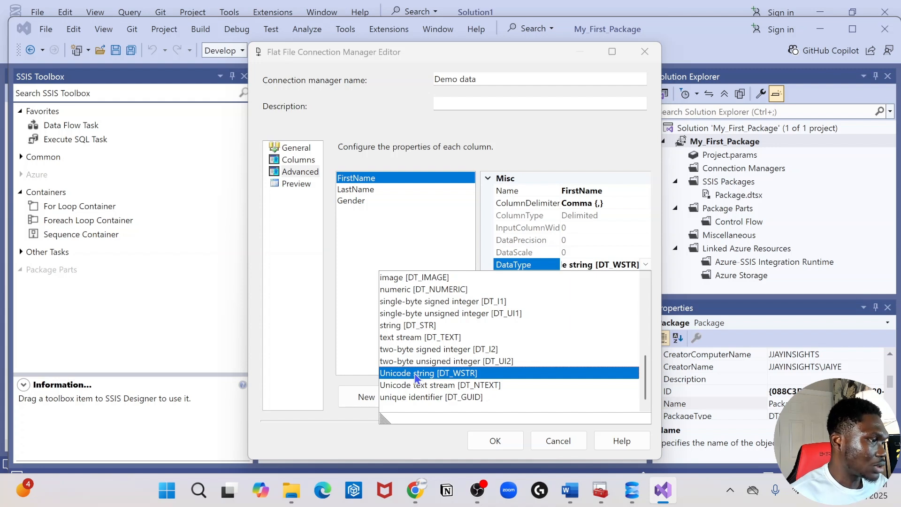
click(433, 371)
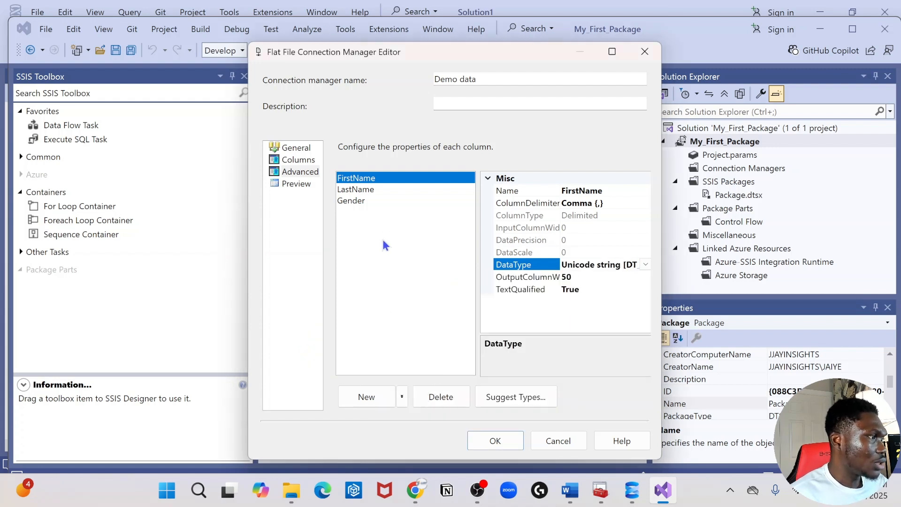
click(364, 181)
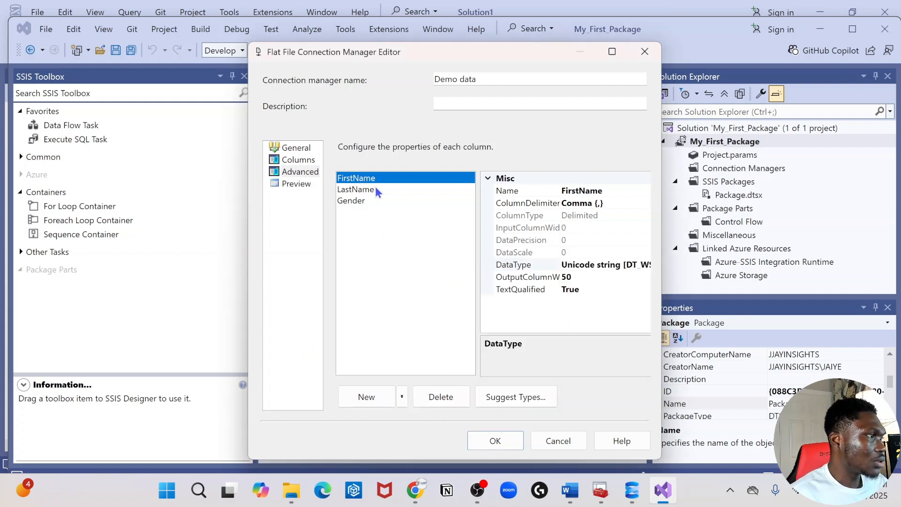
Set the LastName column's data type to Unicode string [DT_WSTR]
click(371, 189)
click(631, 269)
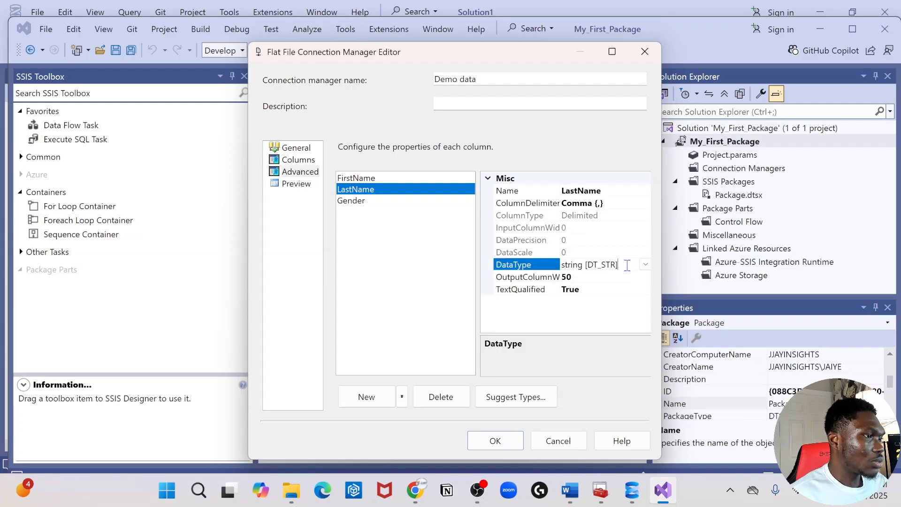
click(648, 265)
scroll(454, 372, down, 2)
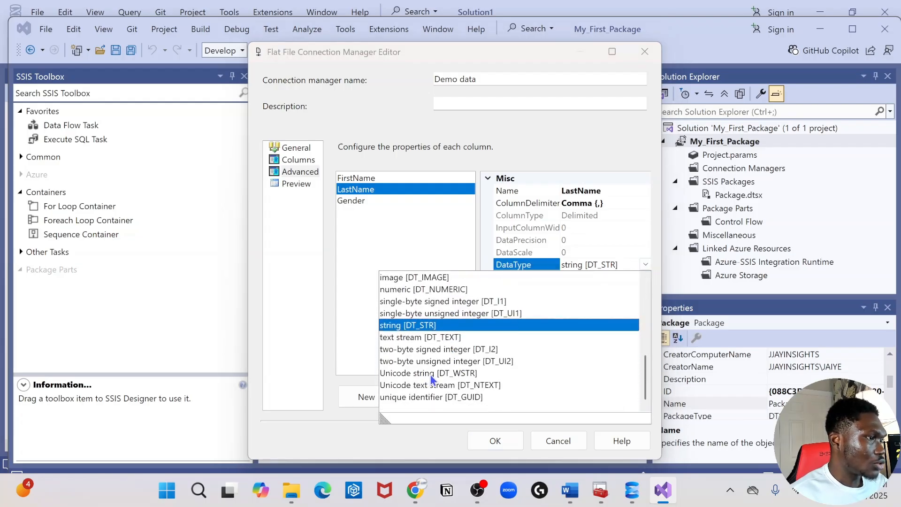
click(424, 374)
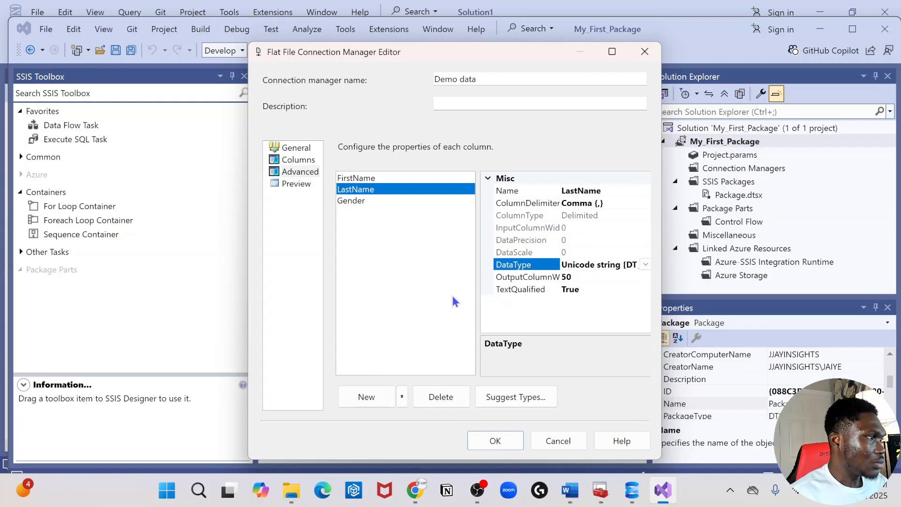
Set the Gender column's data type to Unicode string [DT_WSTR] and save the Demo data connection
click(358, 202)
click(620, 264)
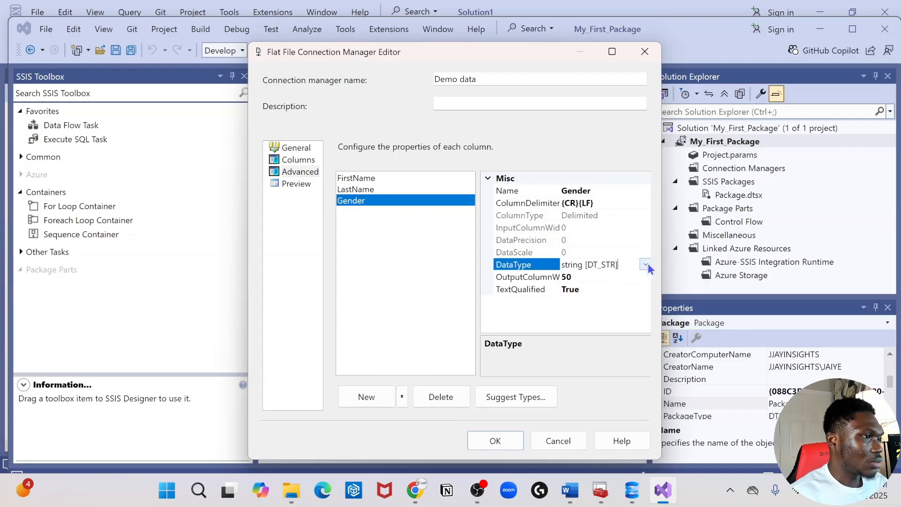
click(646, 264)
scroll(425, 361, down, 2)
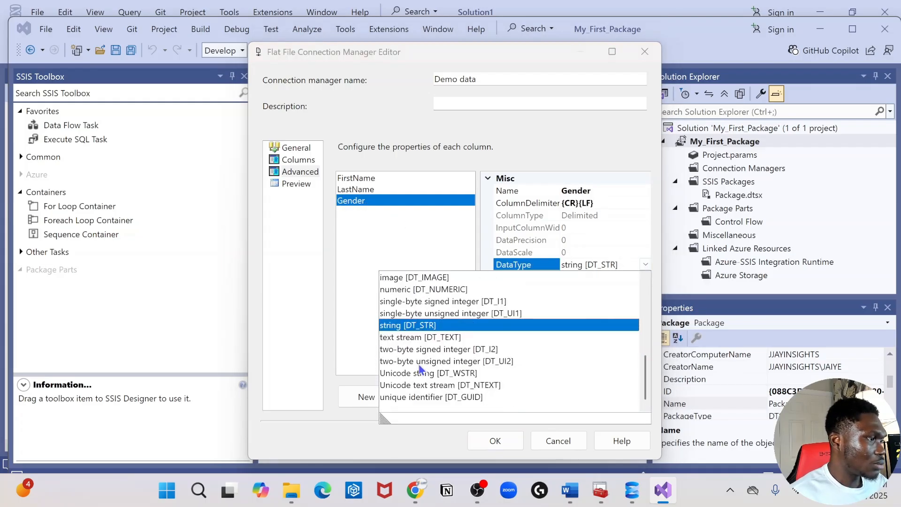
click(424, 374)
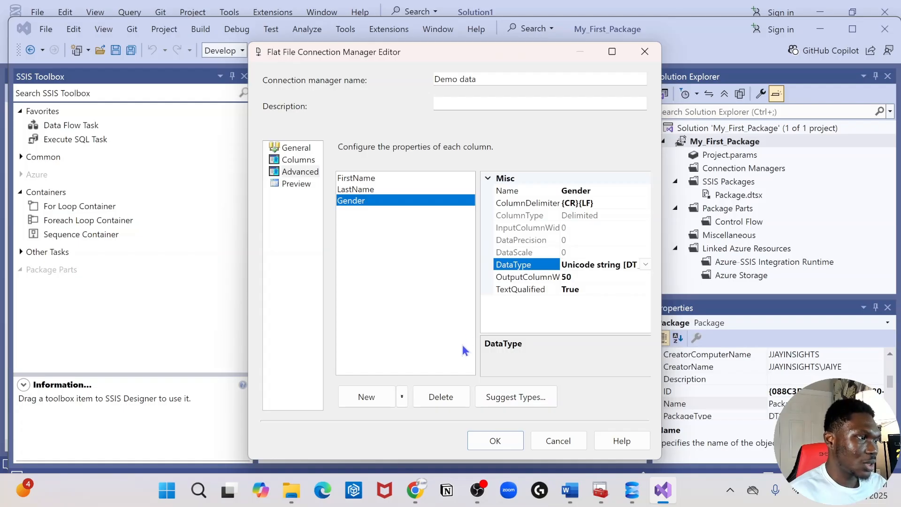
click(496, 441)
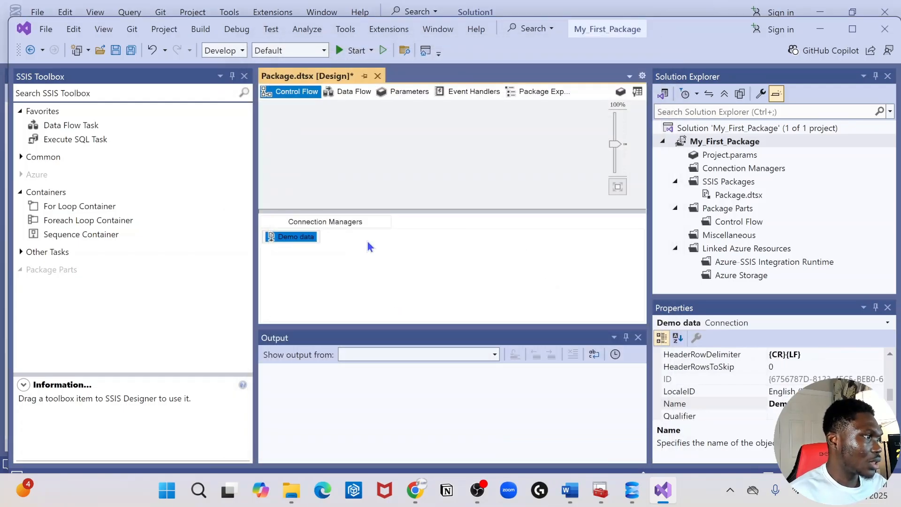
click(346, 243)
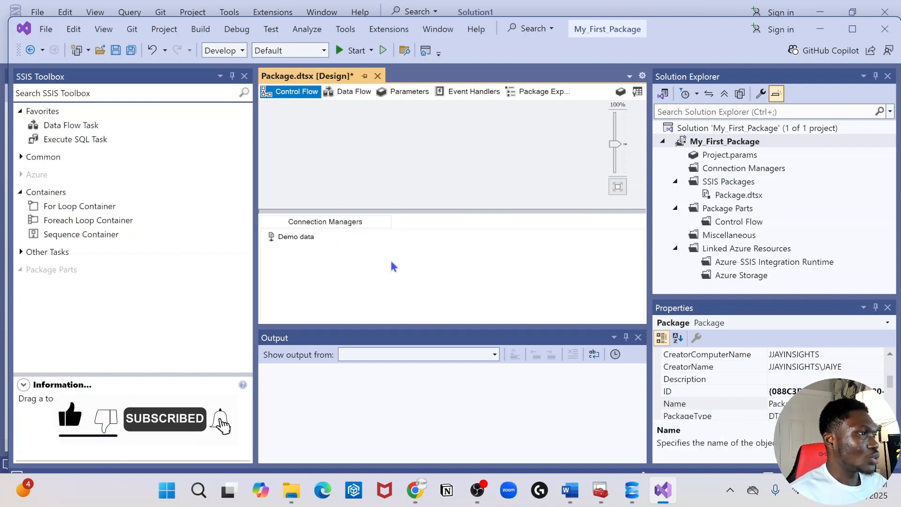
Switch to SQL Server Management Studio to locate the Learning database with its tree collapsed, and return to Visual Studio
mouse_move(661, 491)
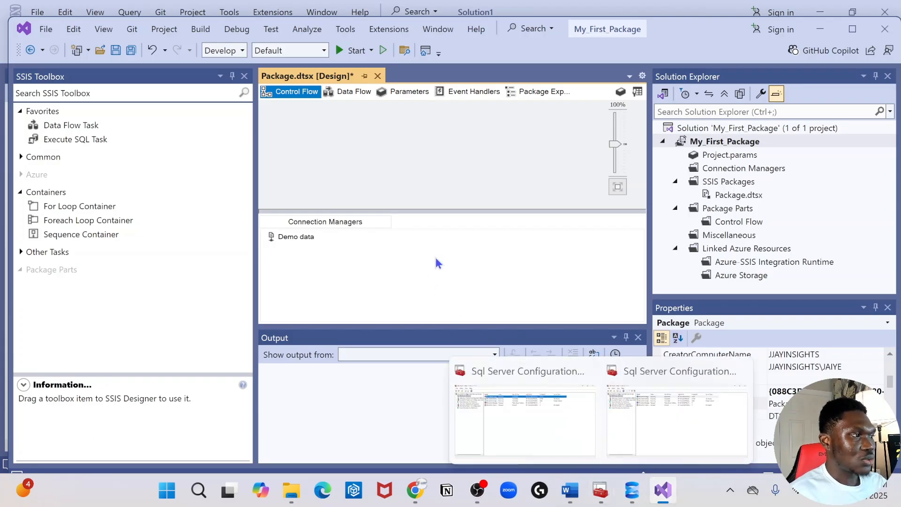
right_click(339, 241)
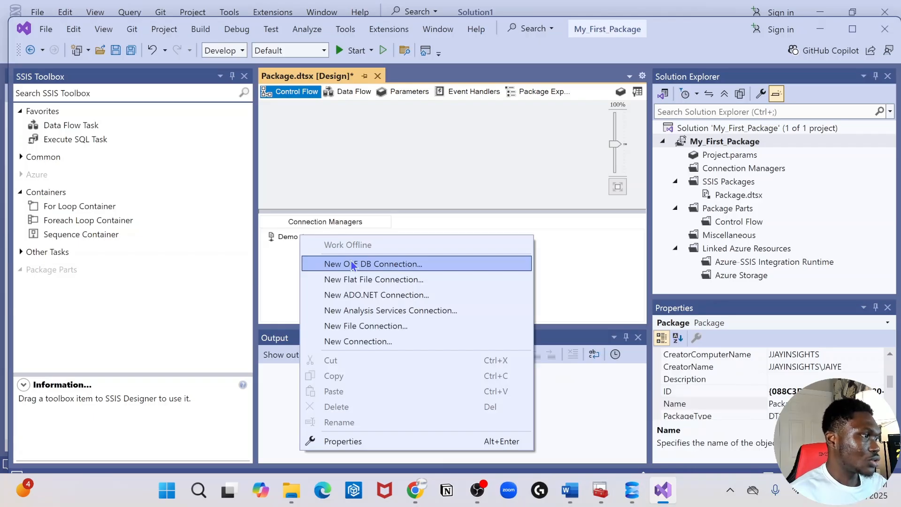
click(632, 491)
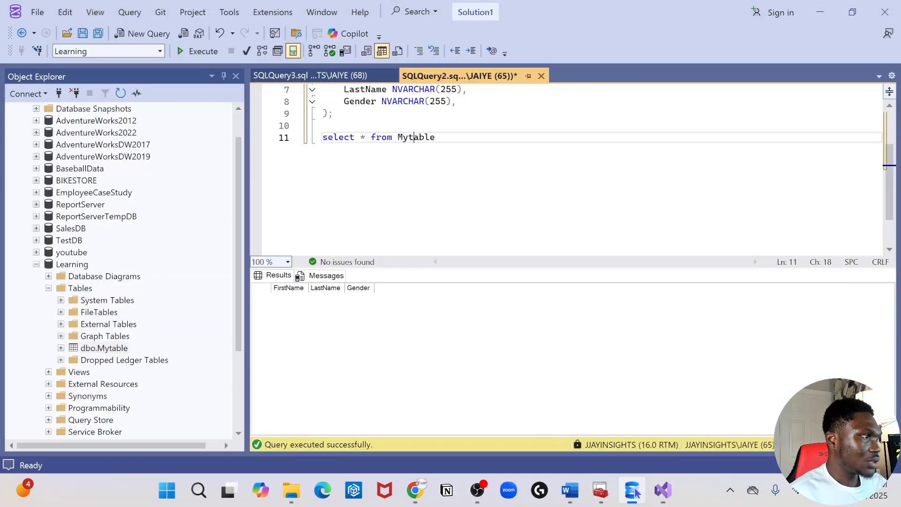
click(36, 264)
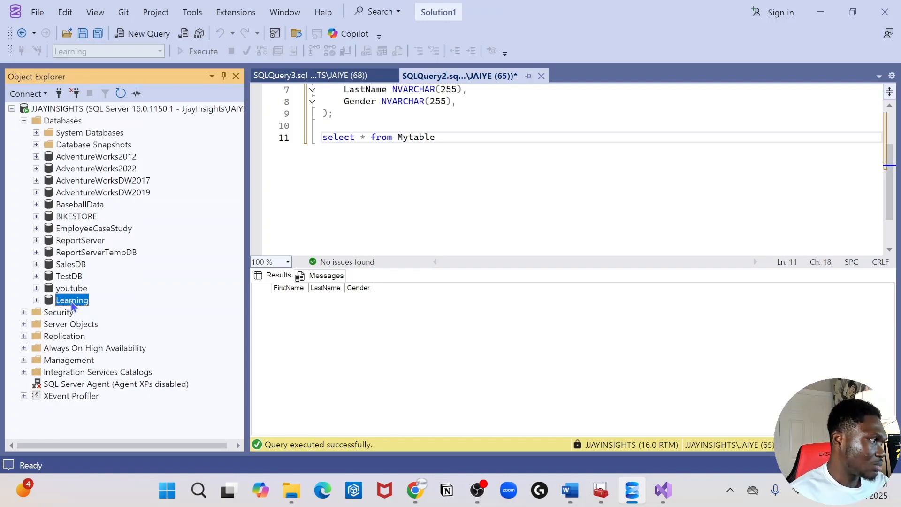
click(664, 493)
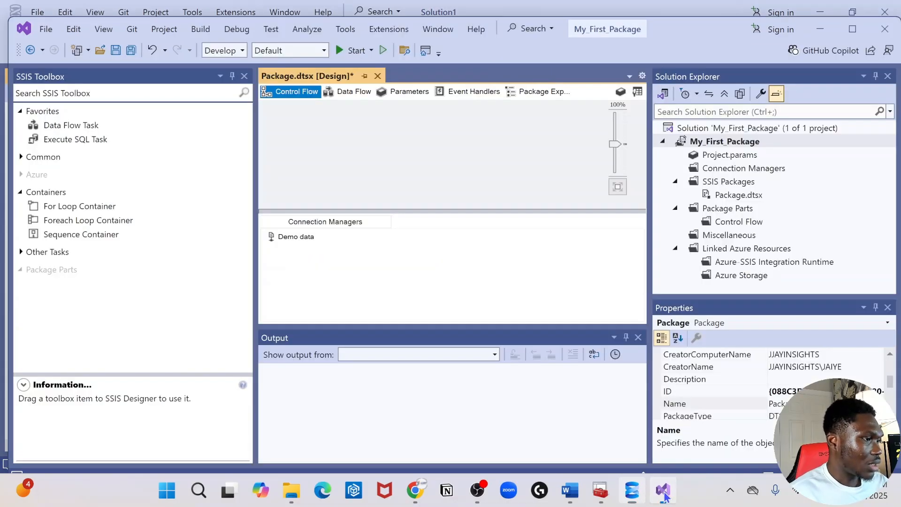
Start a new OLE DB connection for the package and delete the existing JJAYINSIGHTS.youtube data connection
right_click(358, 265)
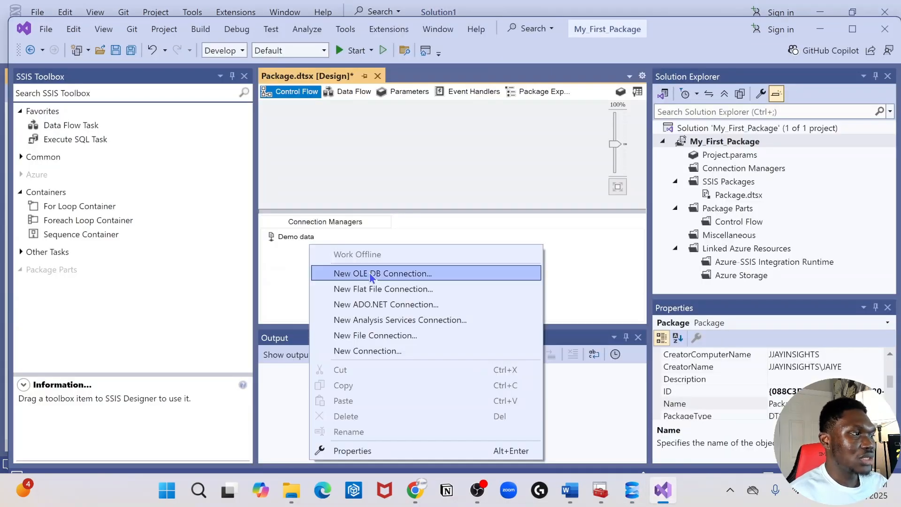
click(371, 274)
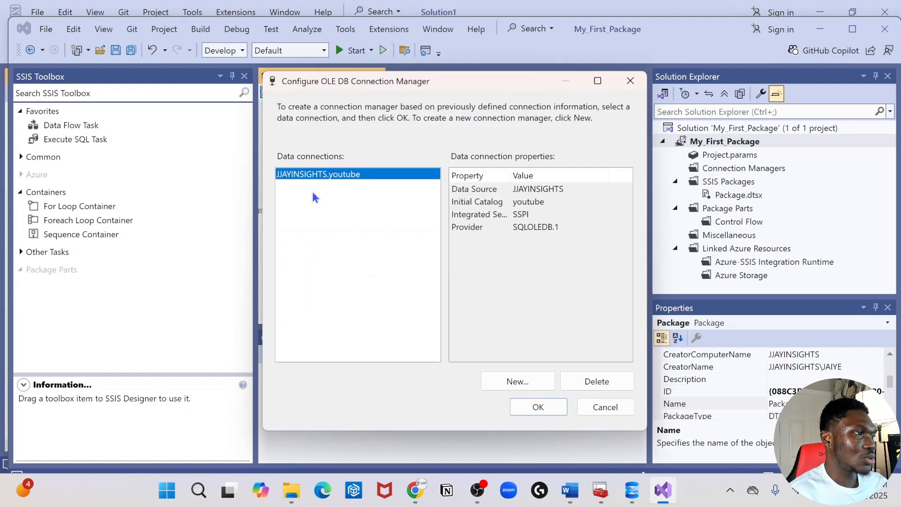
click(617, 380)
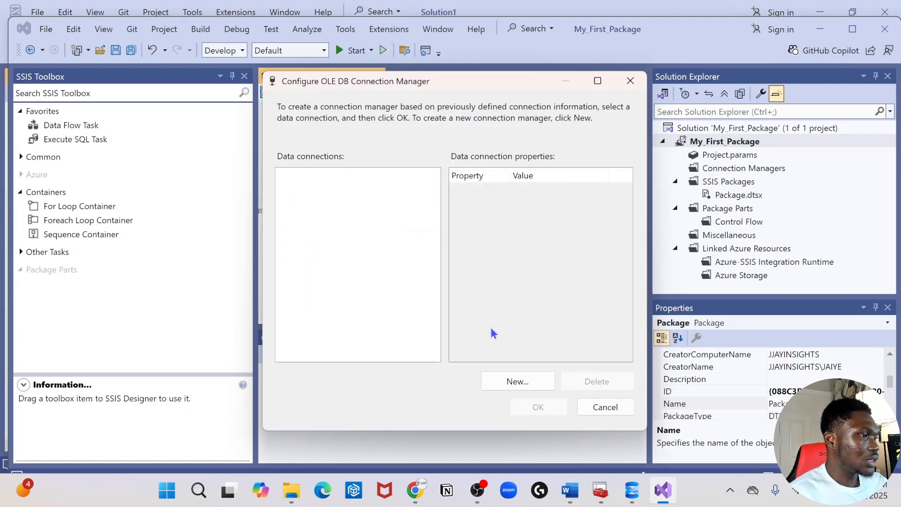
Create a new data connection that uses the Microsoft OLE DB Provider for SQL Server
click(527, 381)
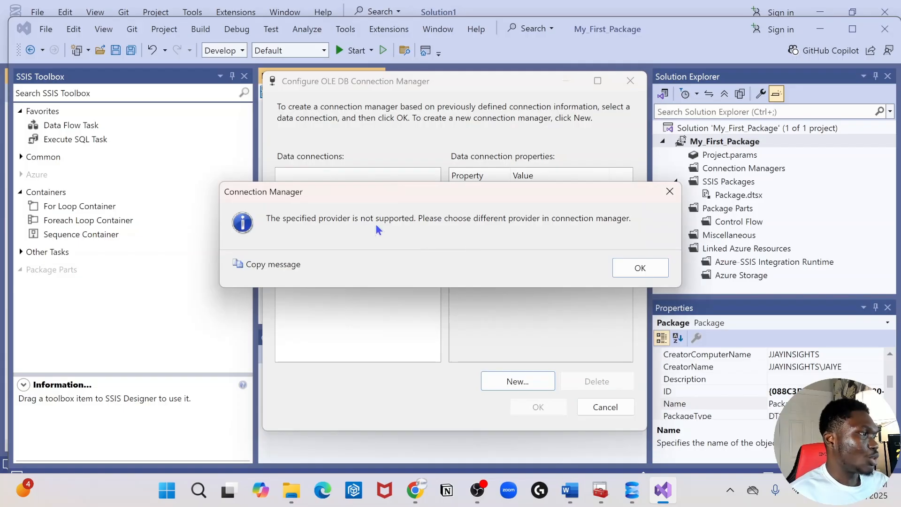
click(642, 263)
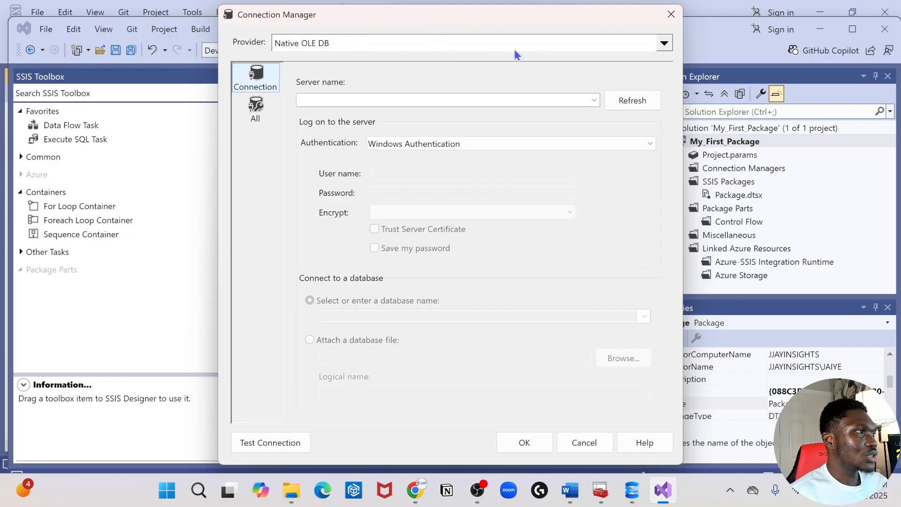
click(665, 43)
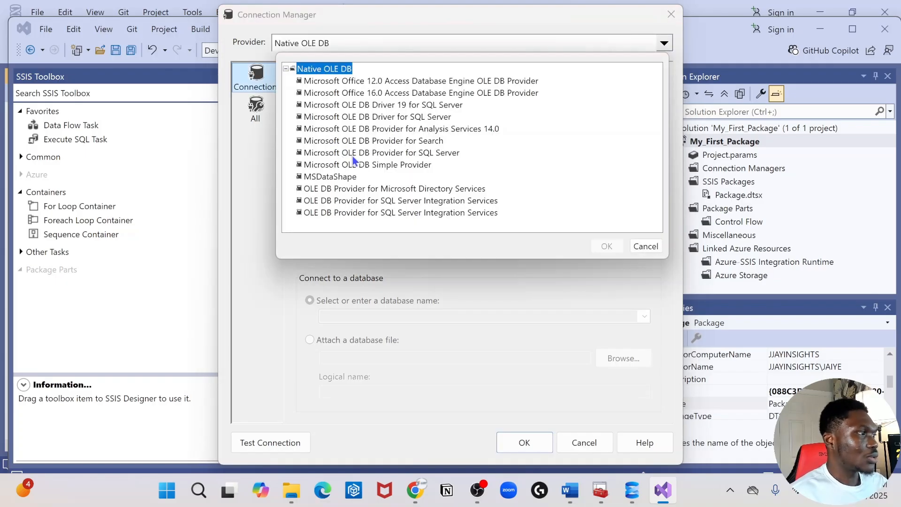
click(391, 158)
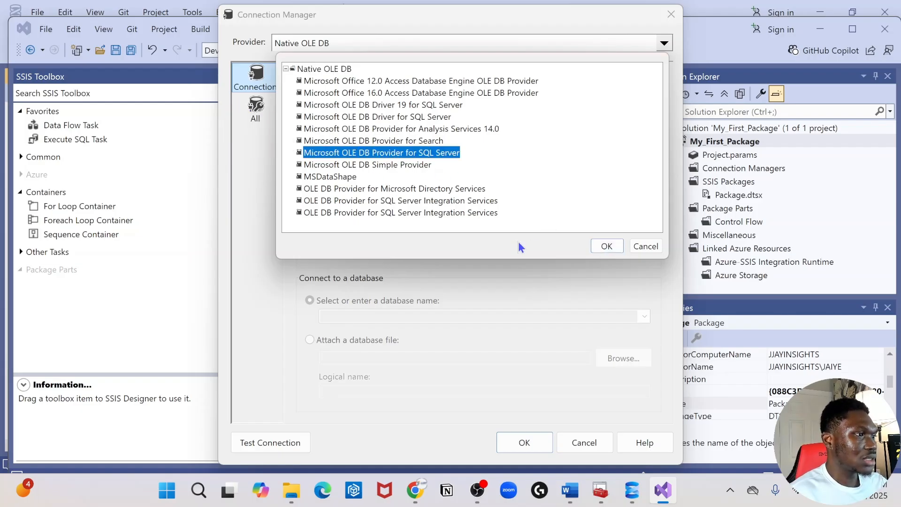
click(605, 248)
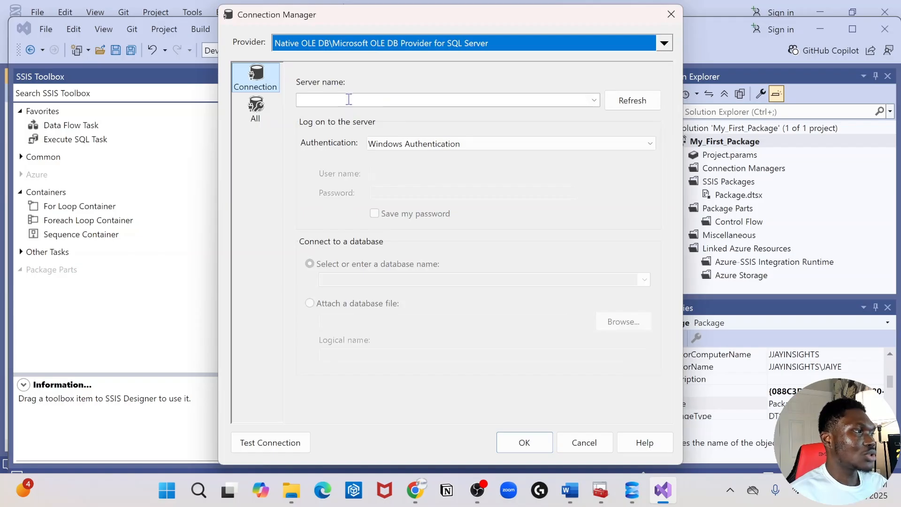
Switch to SQL Server Management Studio and copy the server name from its connection properties
click(350, 99)
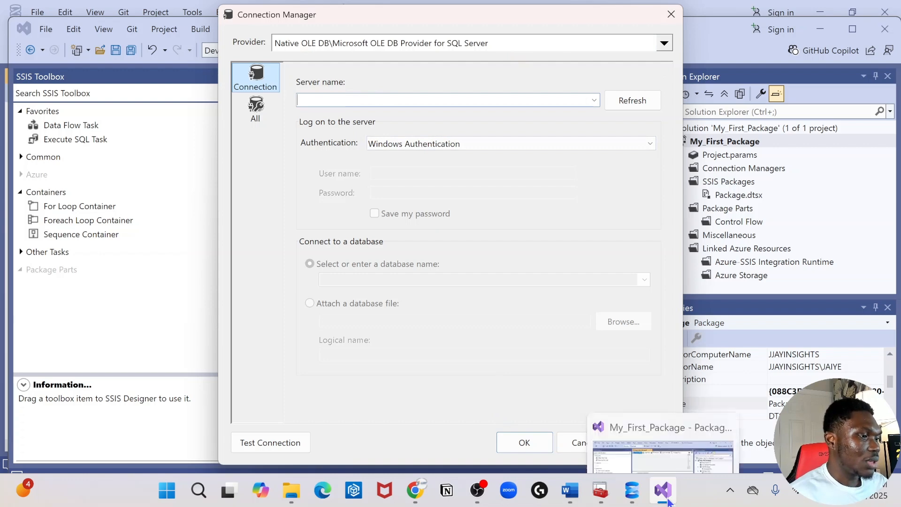
mouse_move(637, 498)
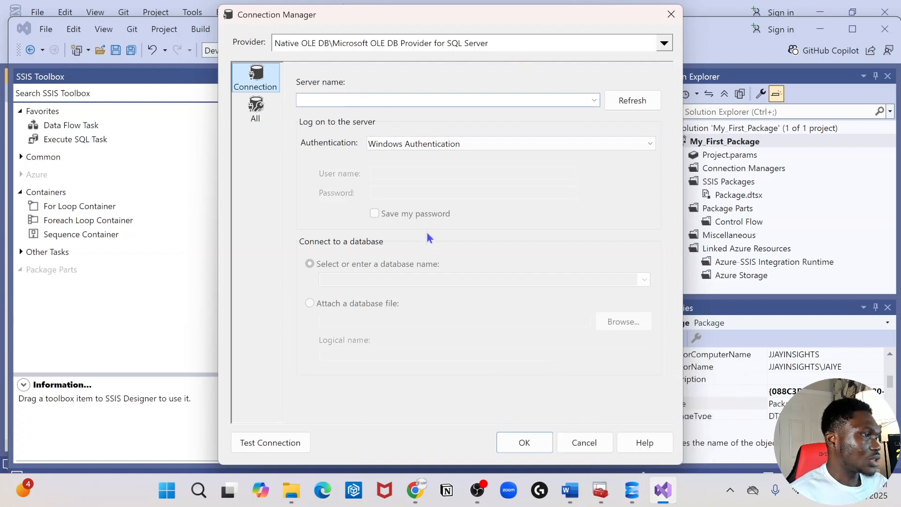
click(618, 417)
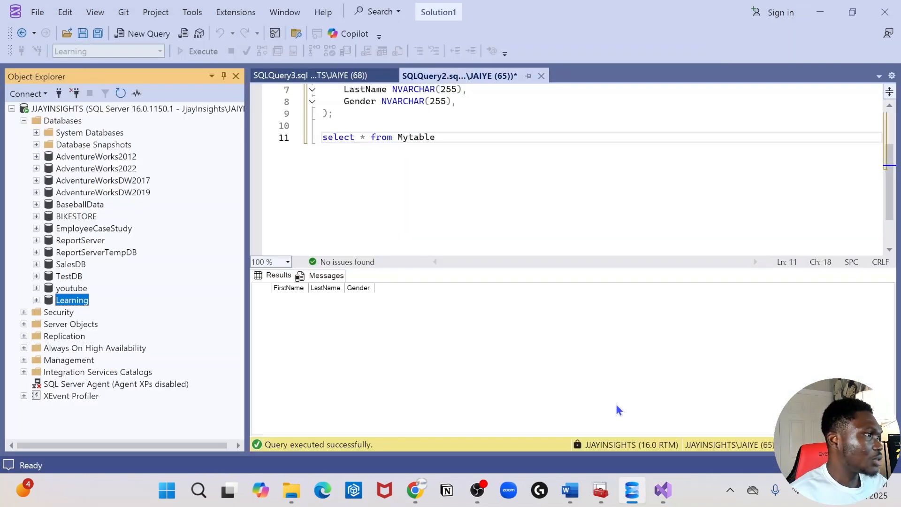
click(19, 94)
click(43, 115)
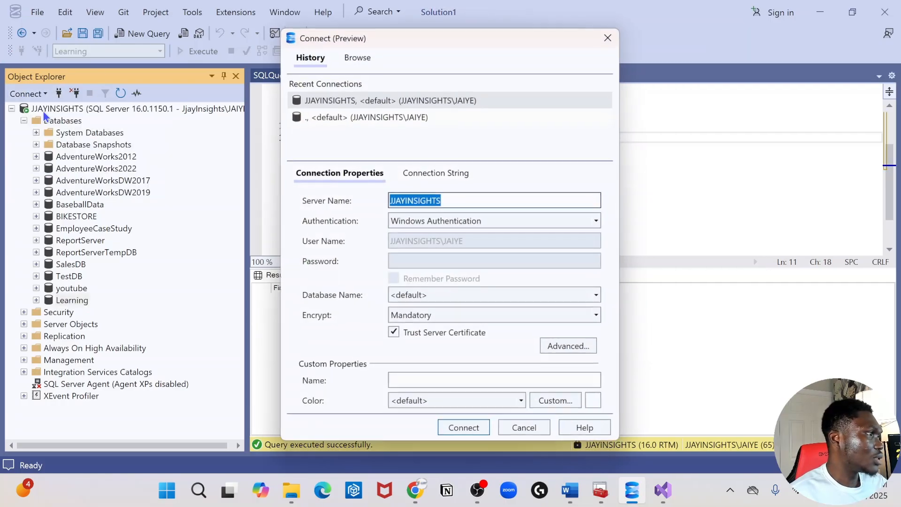
drag(461, 201, 347, 202)
key(ctrl+c)
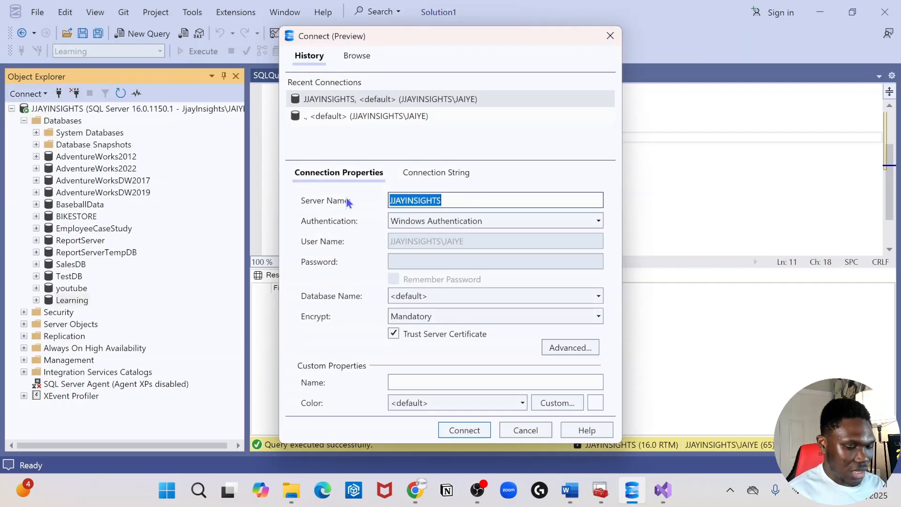
click(615, 43)
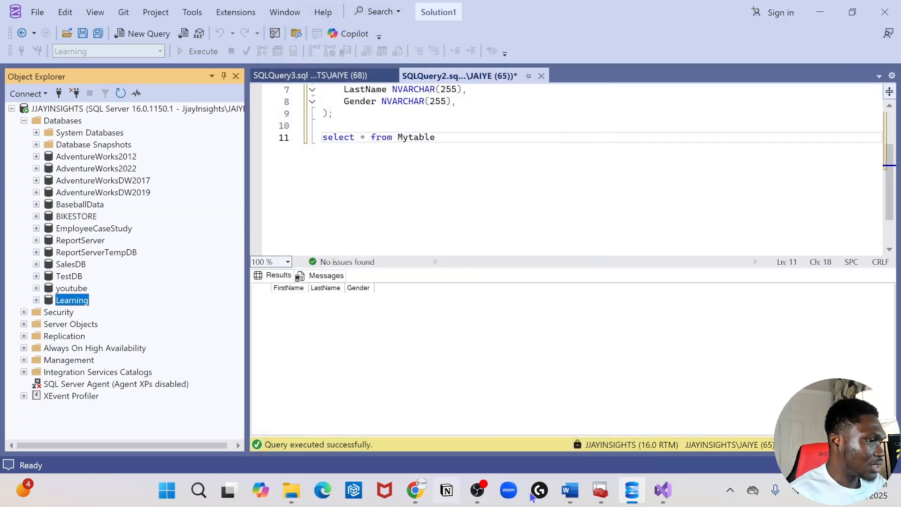
Return to Visual Studio and paste JJAYINSIGHTS as the connection's server name
click(649, 429)
click(647, 425)
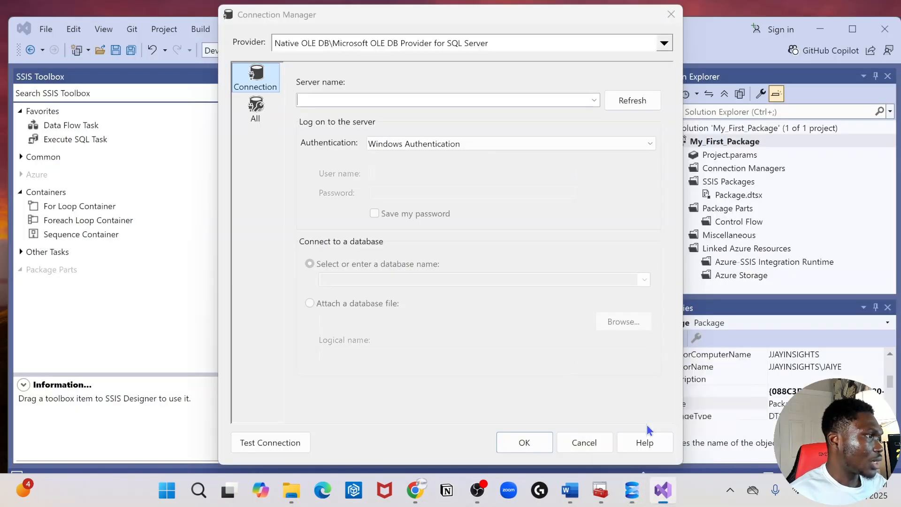
key(ctrl+v)
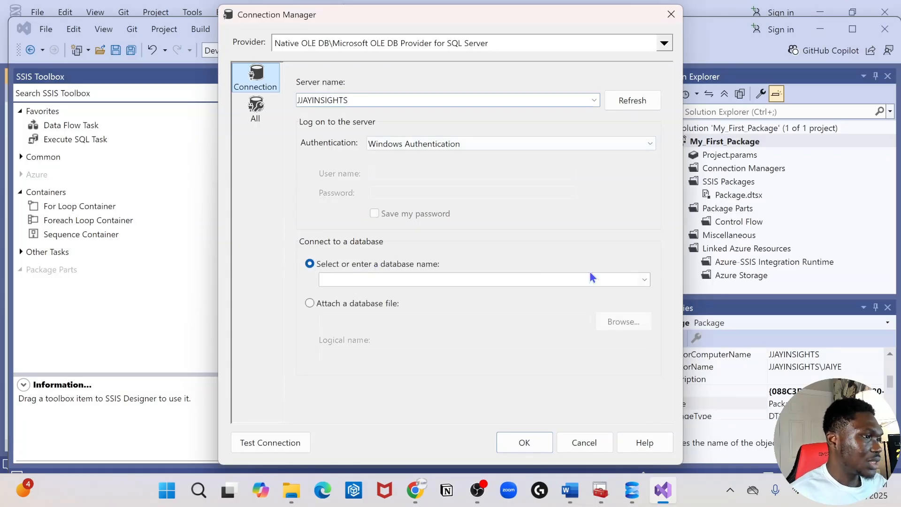
Set the connection's database name to Learning
click(645, 280)
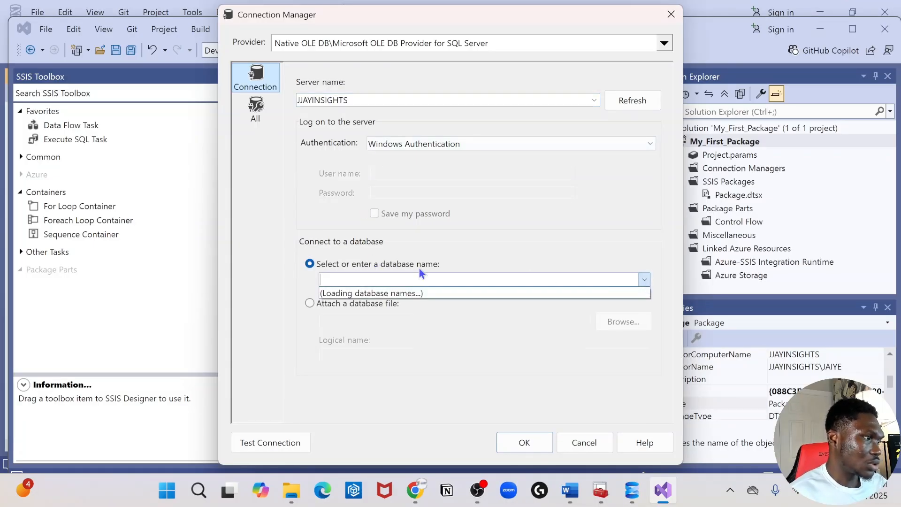
click(404, 281)
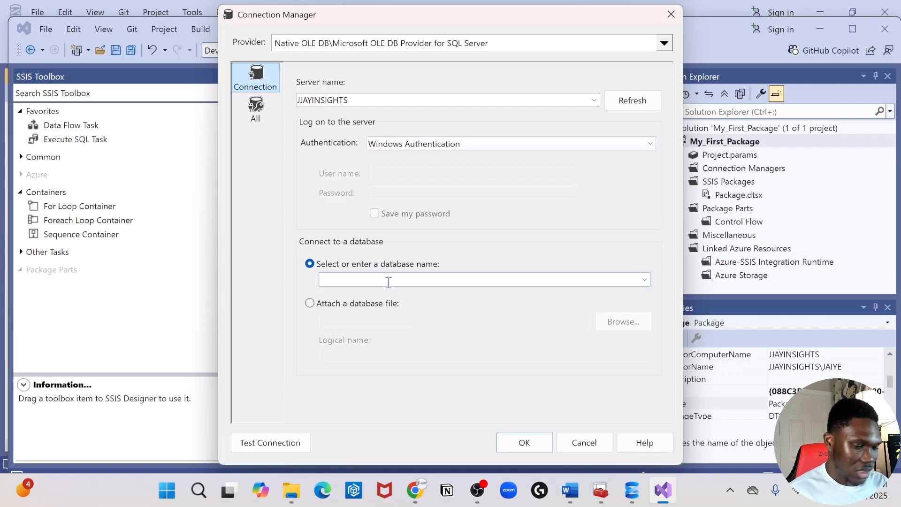
text(Learnin)
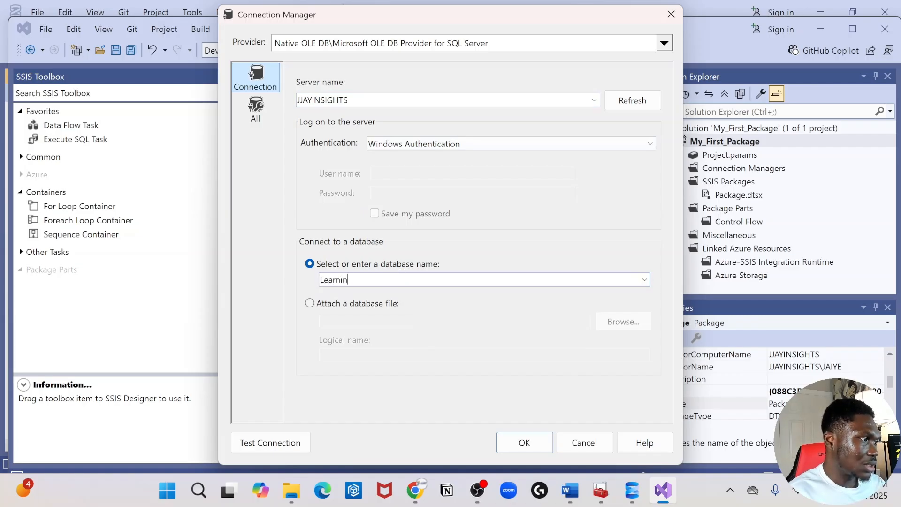
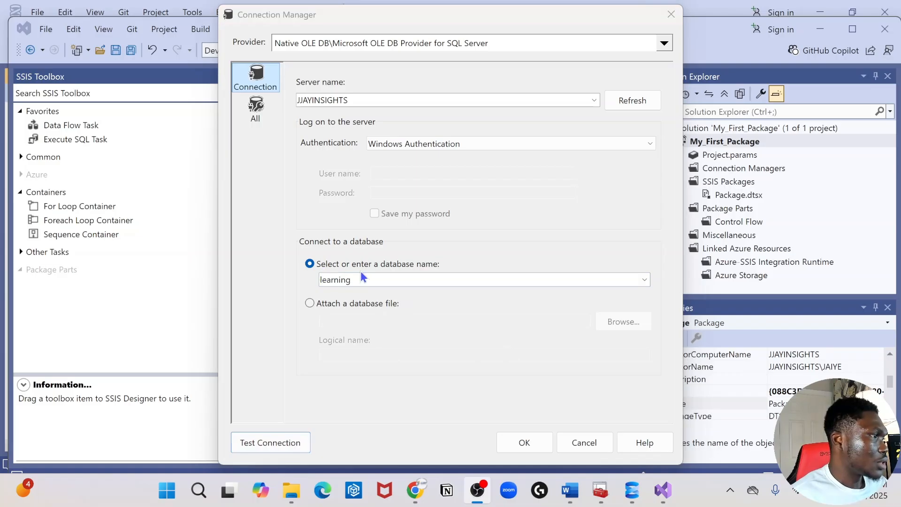
double_click(368, 279)
key(BackSpace)
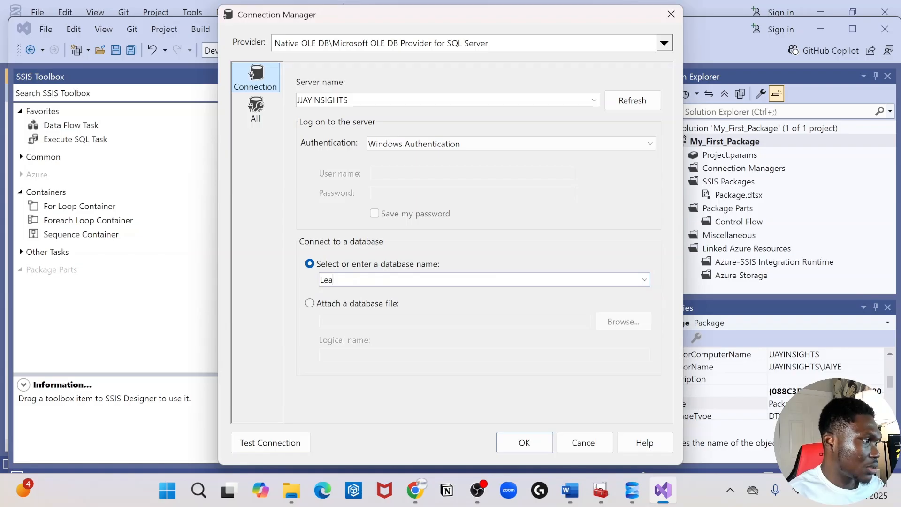
Test the connection to the Learning database and add it to the package's connection managers
click(295, 442)
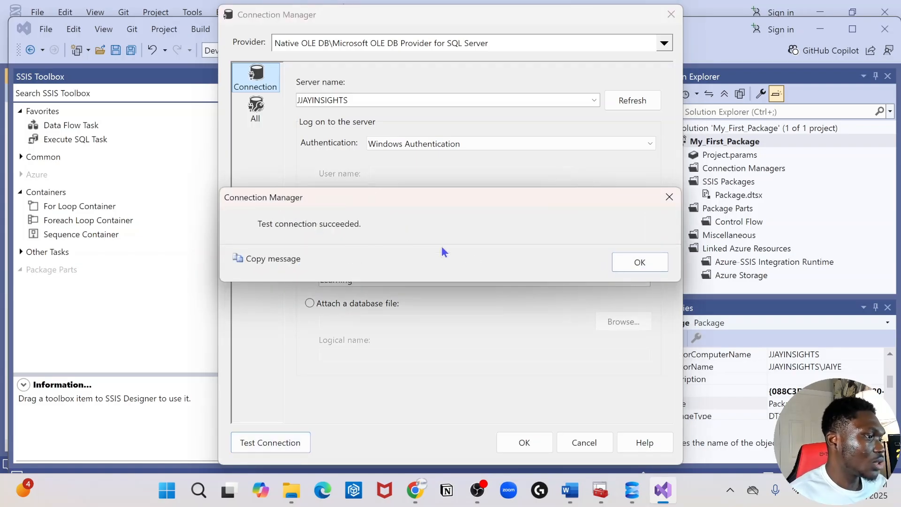
click(633, 267)
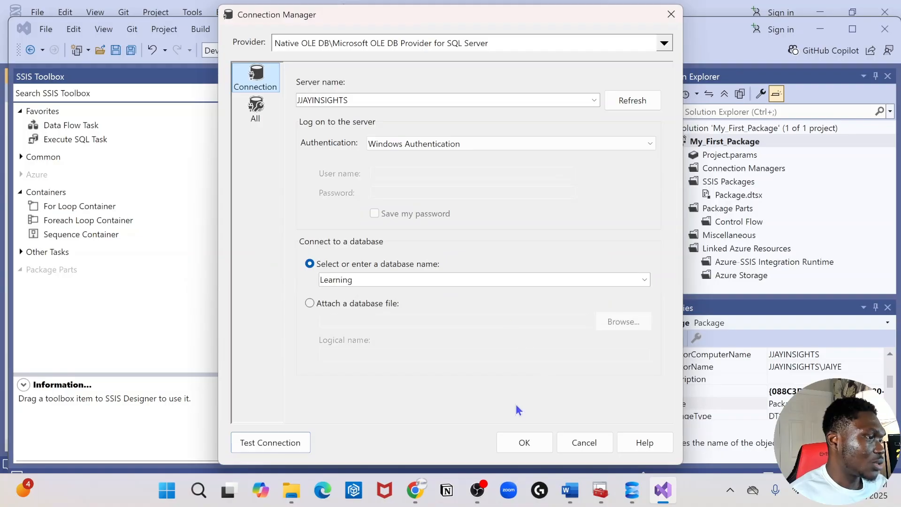
click(532, 449)
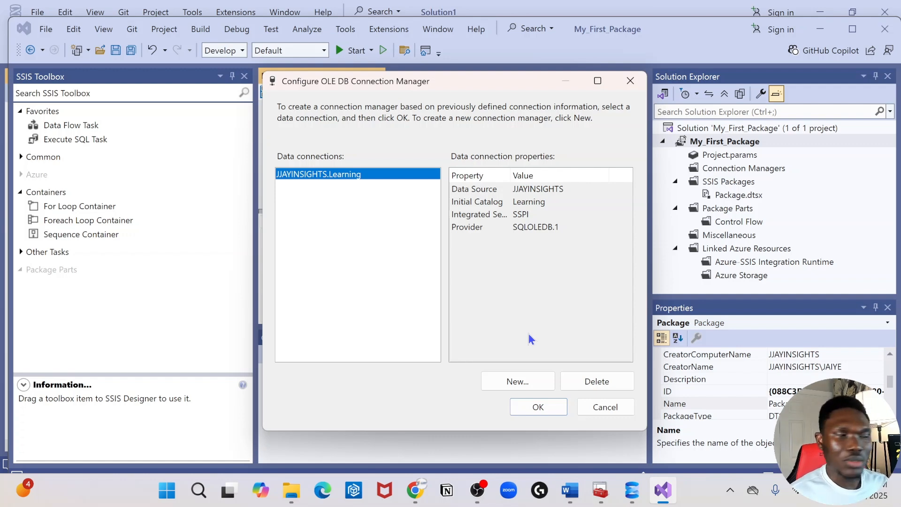
click(549, 406)
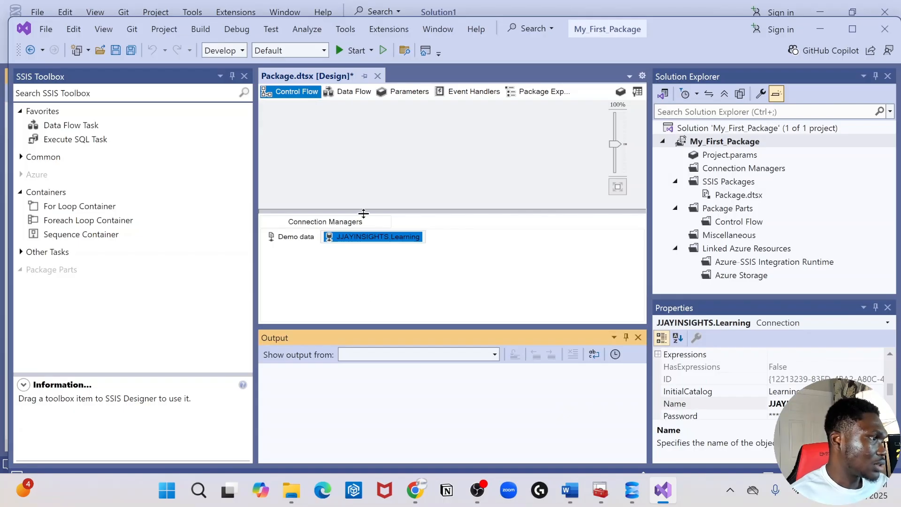
right_click(388, 245)
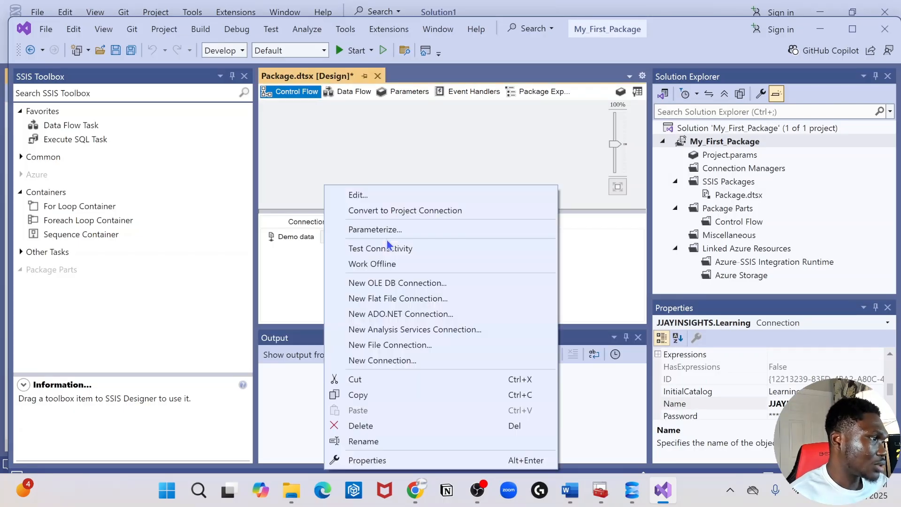
click(628, 278)
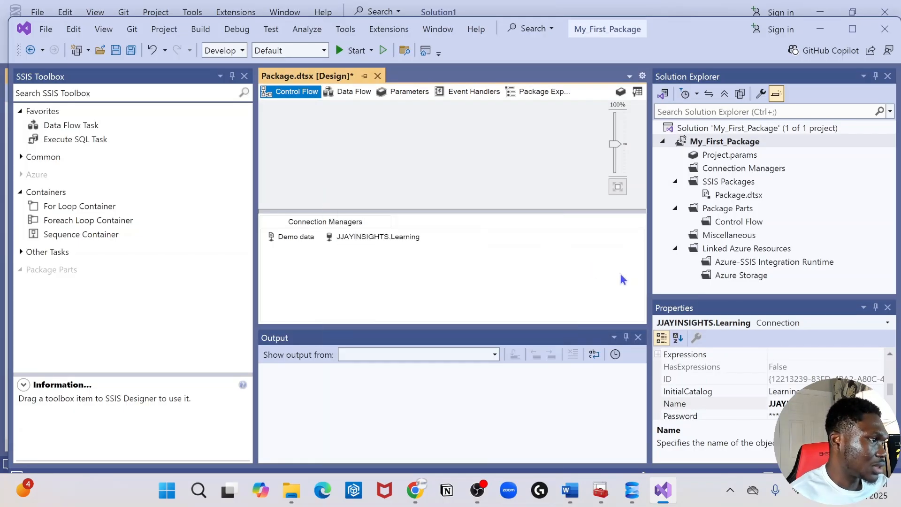
double_click(369, 240)
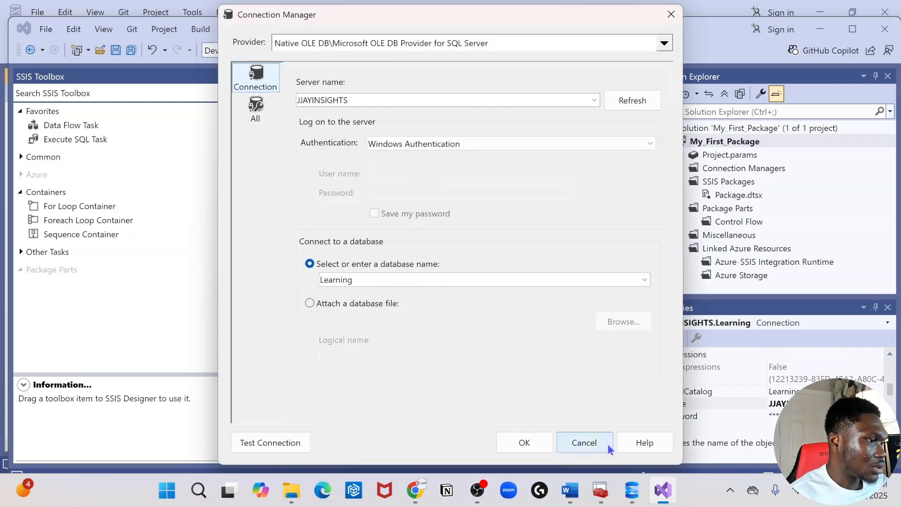
click(582, 443)
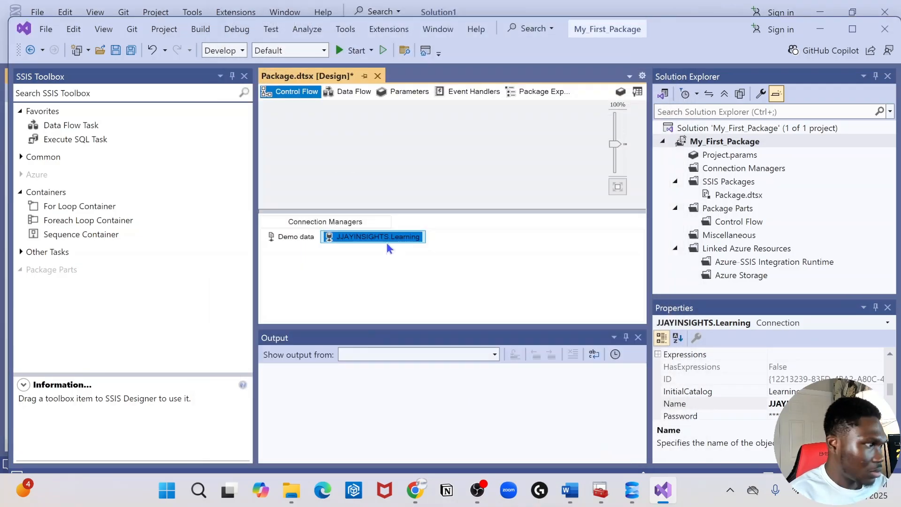
Rename the JJAYINSIGHTS.Learning connection manager as Learning DB
right_click(408, 238)
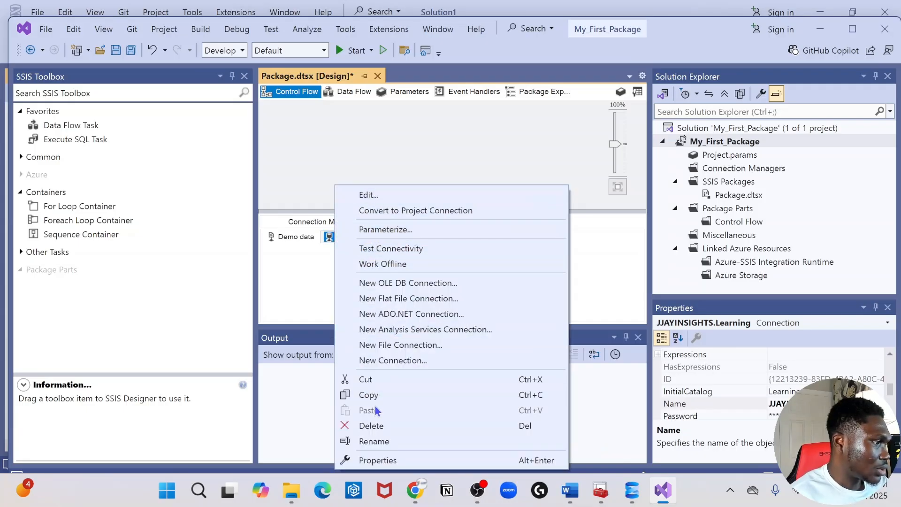
click(391, 441)
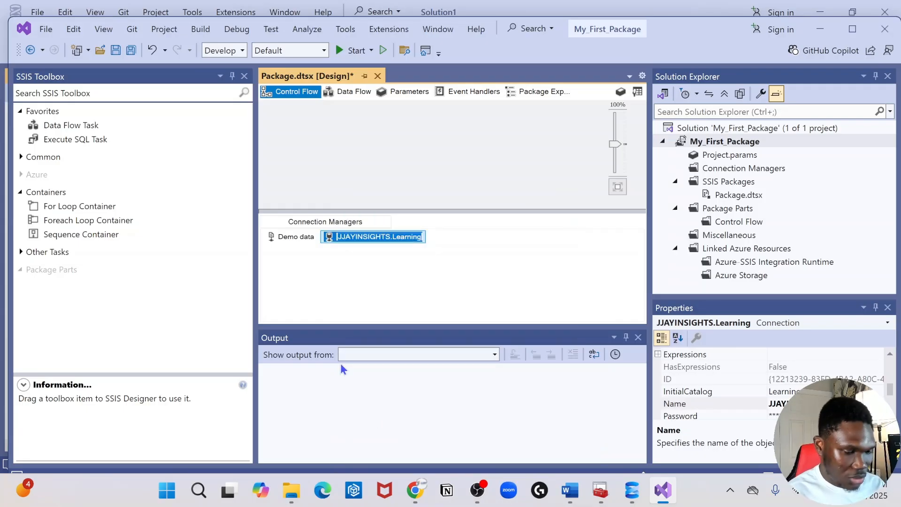
text(Le)
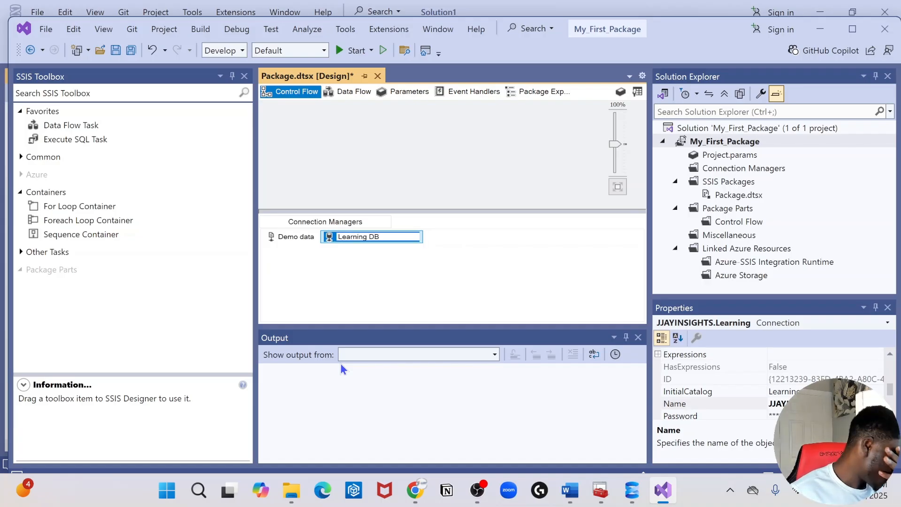
text(arning DB)
key(Return)
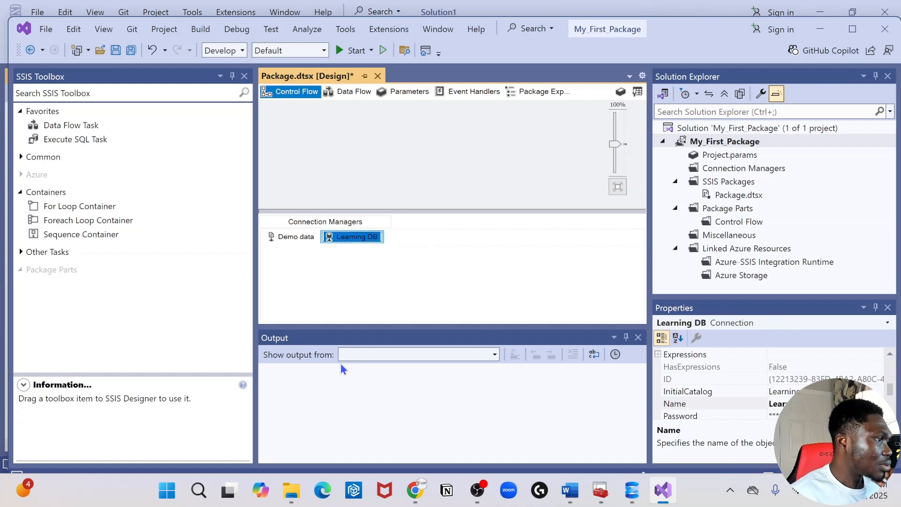
click(341, 261)
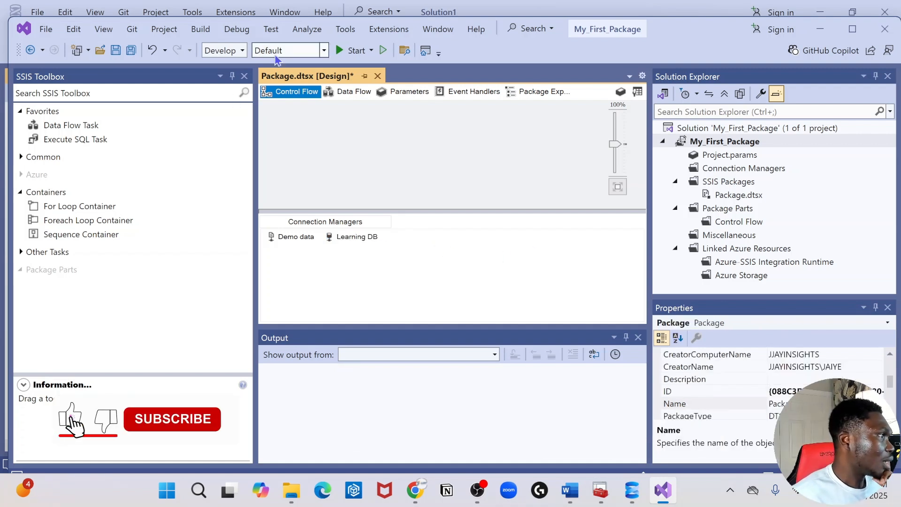
Add a Data Flow Task to the package's control flow
click(340, 123)
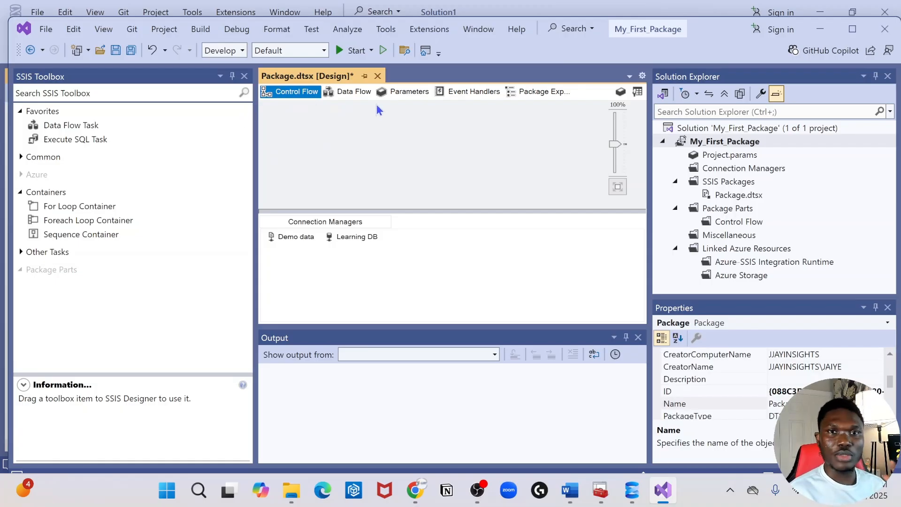
click(86, 124)
drag(73, 133, 369, 142)
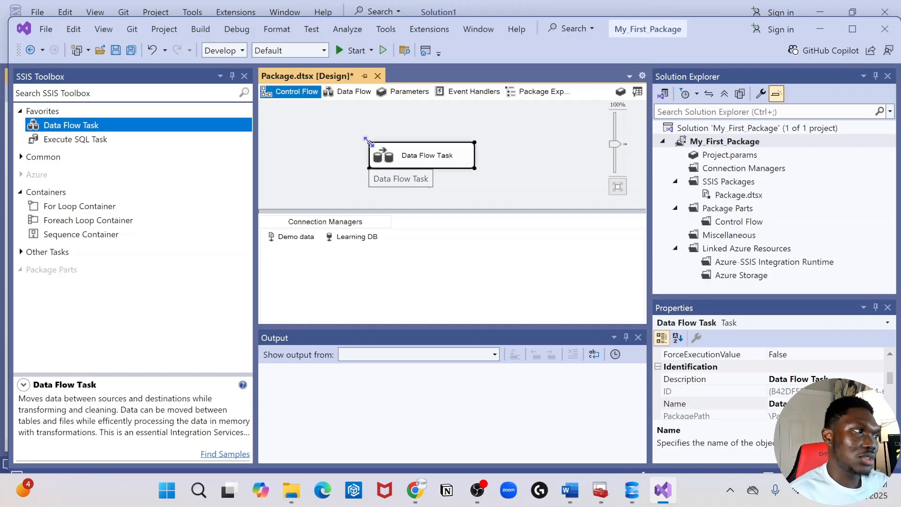
Rename the Data Flow Task in the control flow as Load Demo data
double_click(453, 160)
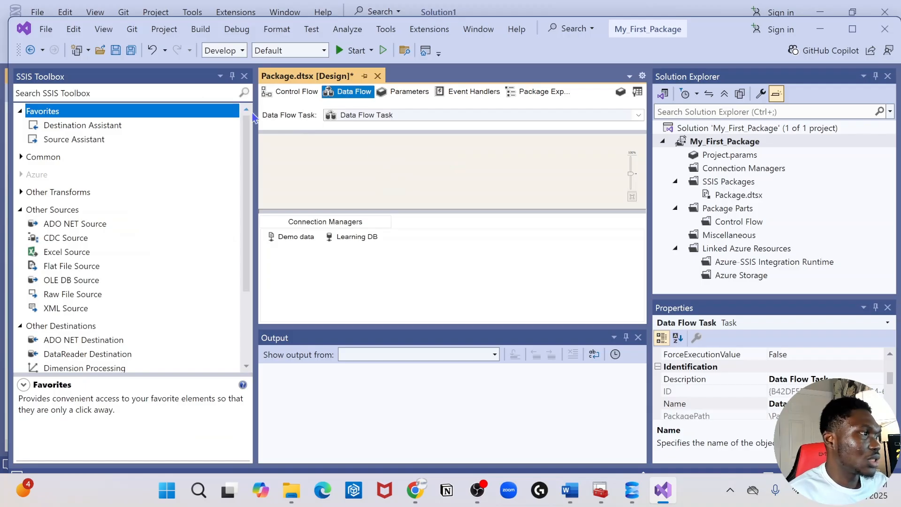
click(293, 92)
click(442, 160)
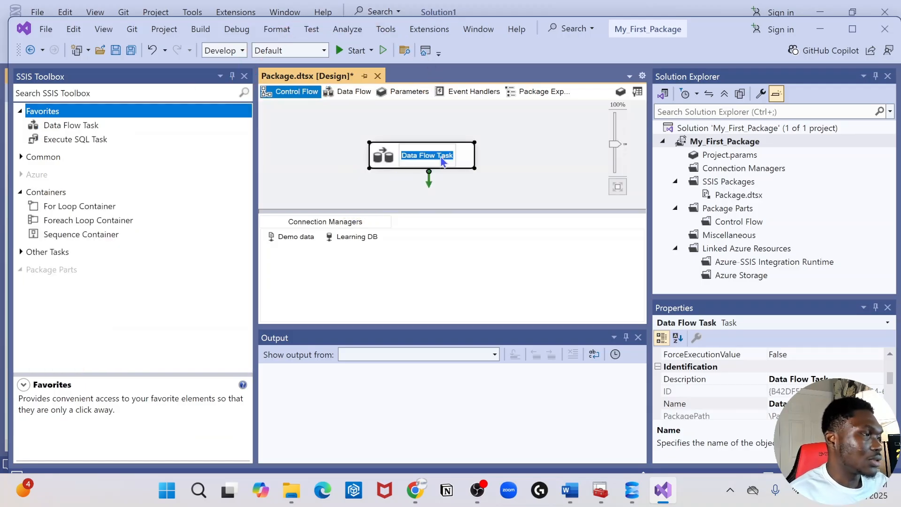
key(BackSpace)
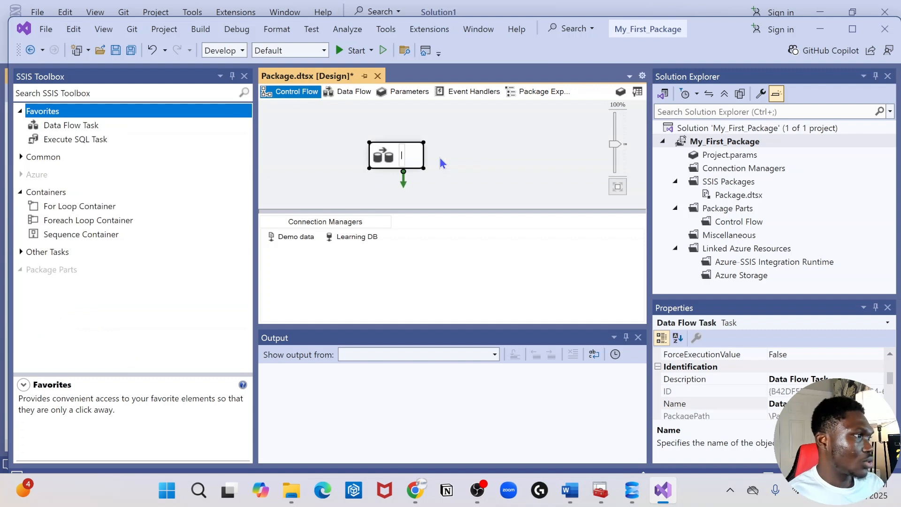
text(lOA)
key(BackSpace)
key(BackSpace)
key(BackSpace)
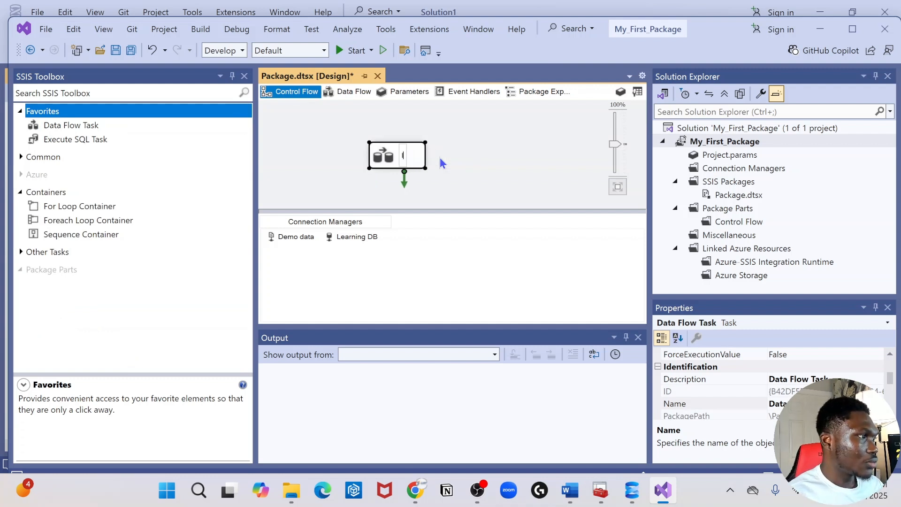
text(l)
key(BackSpace)
text(lo)
key(BackSpace)
key(BackSpace)
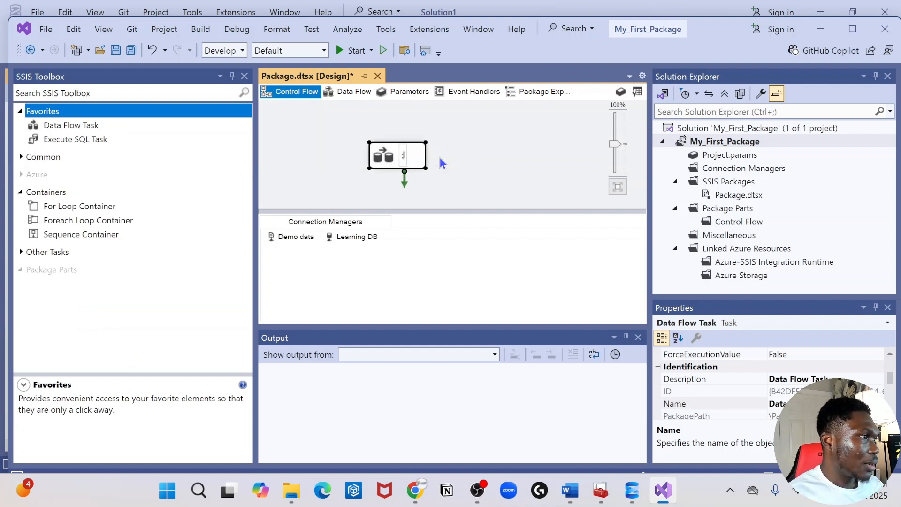
text(Load )
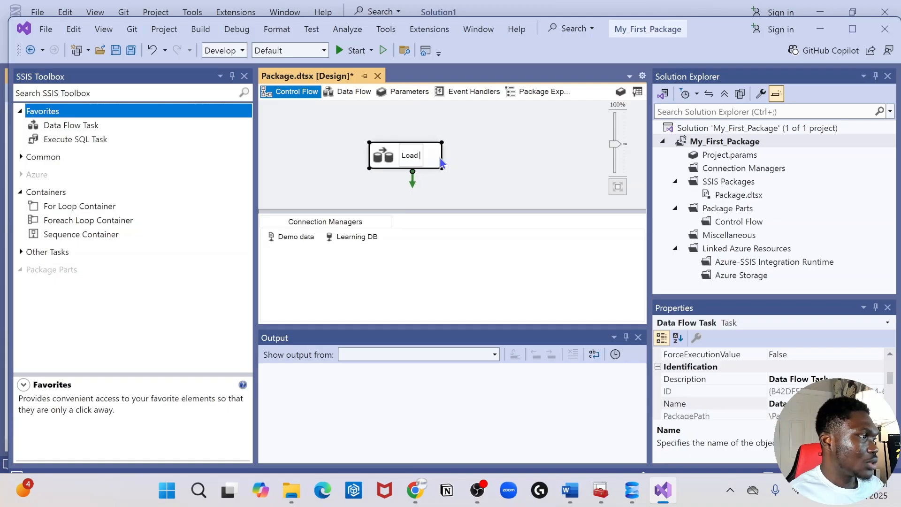
text(Demo )
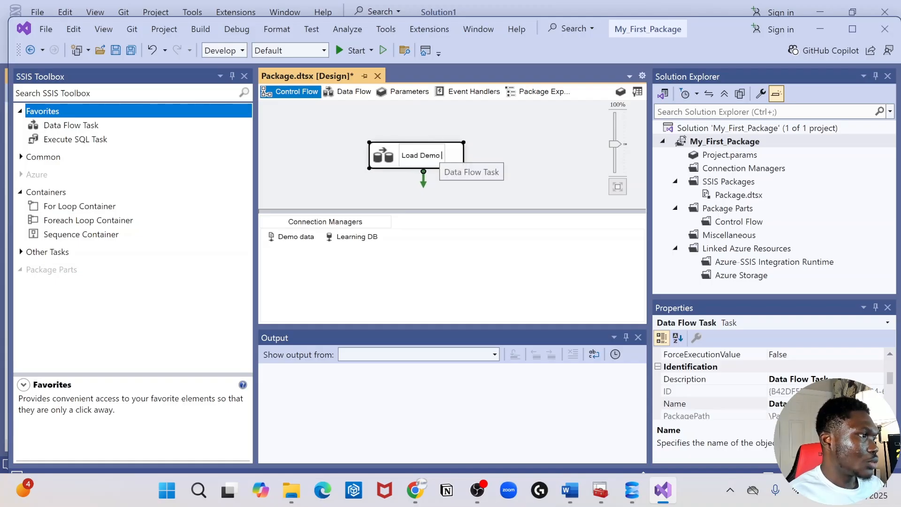
text(tata)
key(Return)
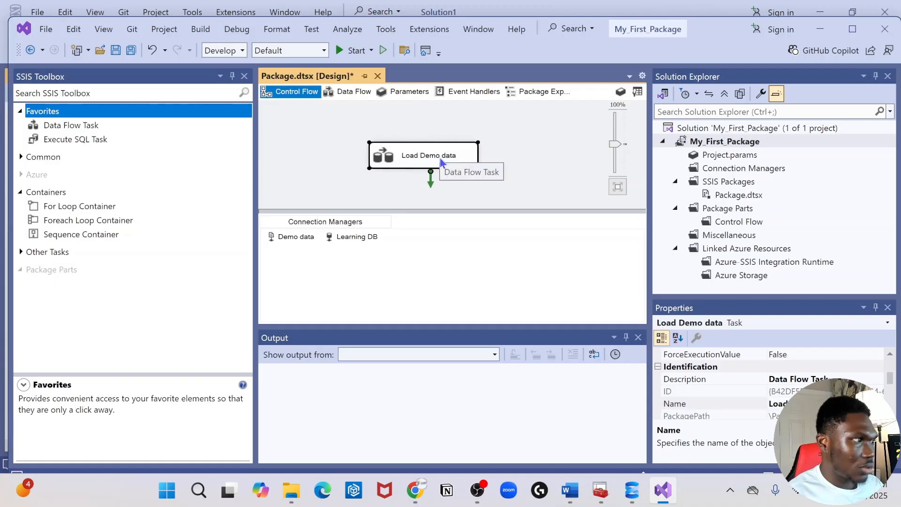
Open the data flow of the Load Demo data task for editing and enlarge its design area above the connection managers
double_click(470, 160)
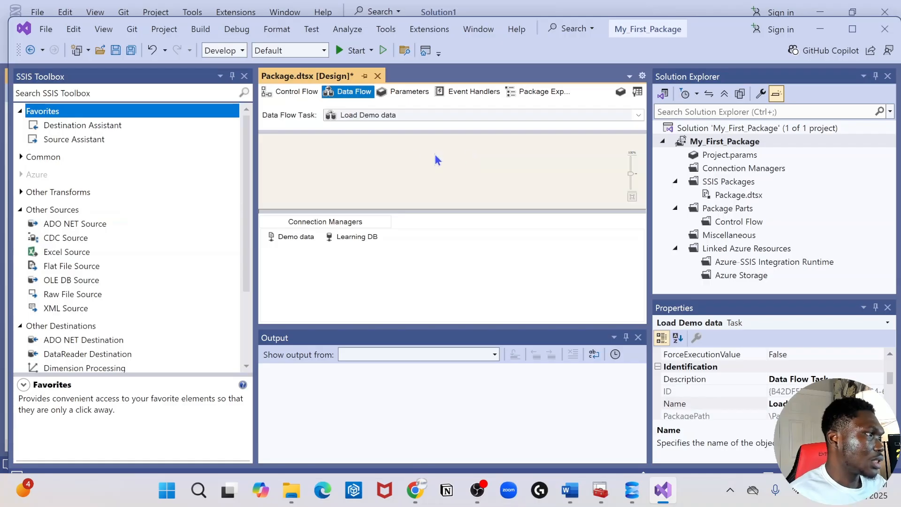
click(297, 95)
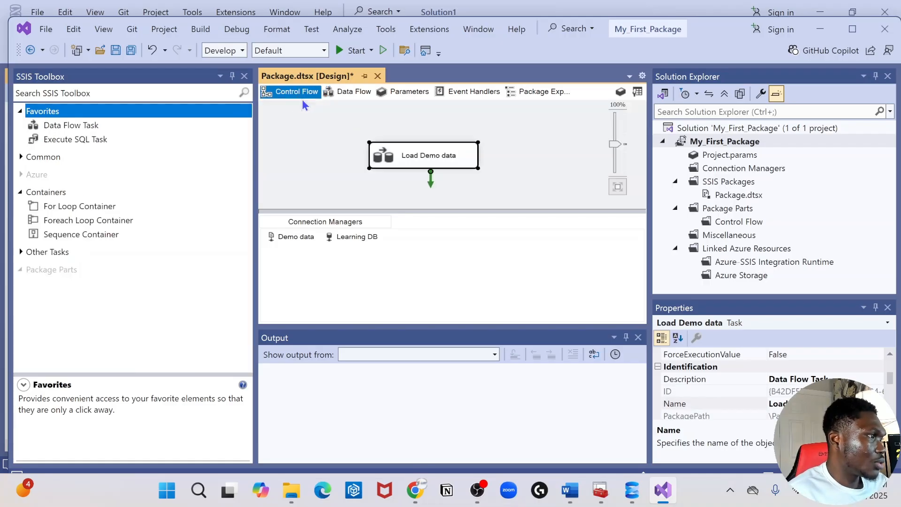
right_click(468, 162)
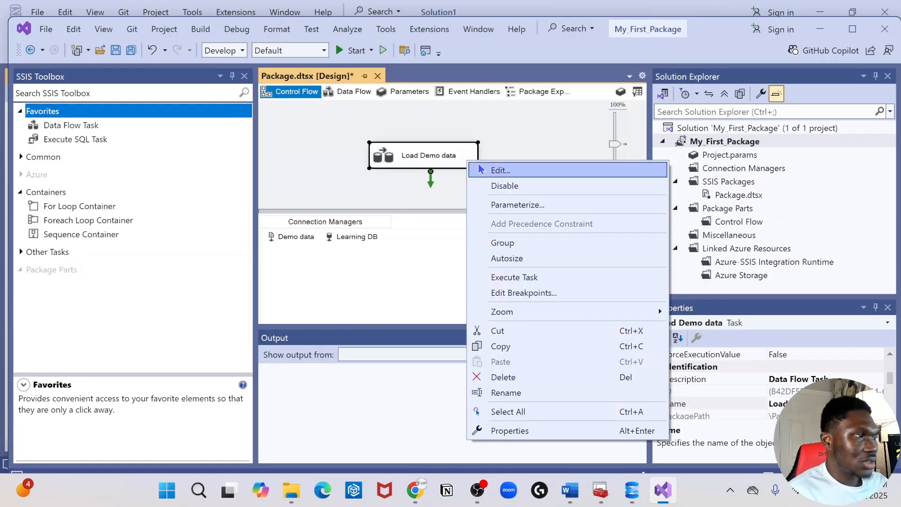
click(498, 173)
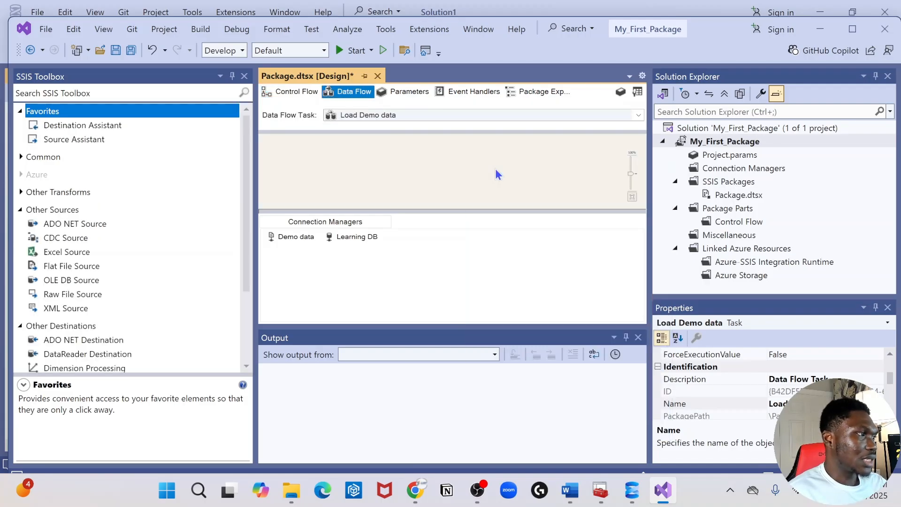
click(295, 94)
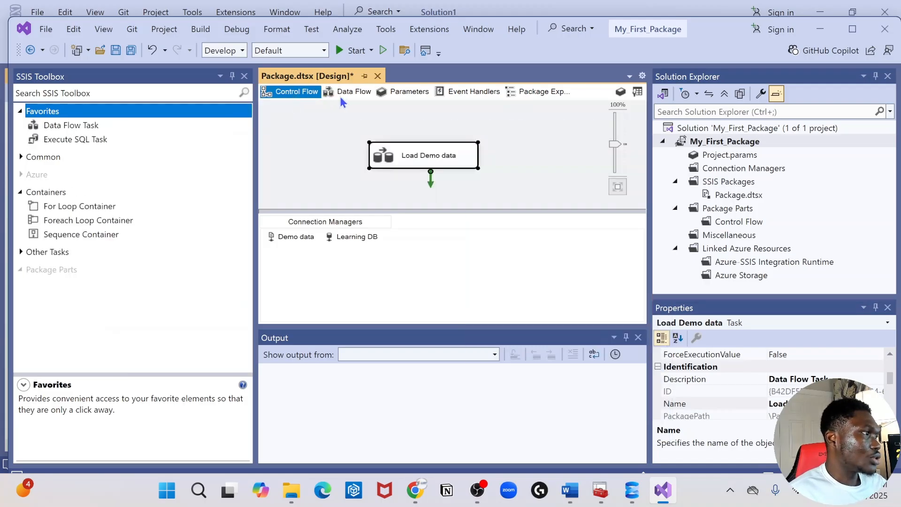
click(342, 94)
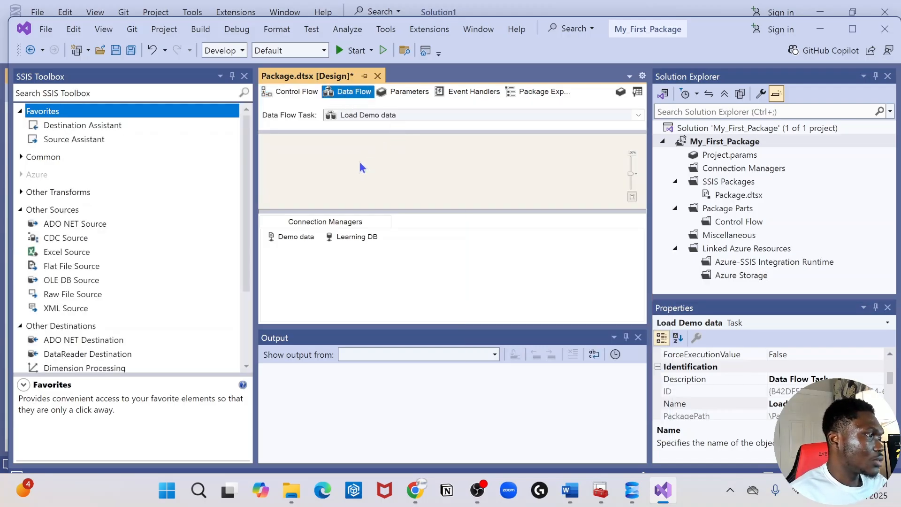
drag(445, 211, 446, 241)
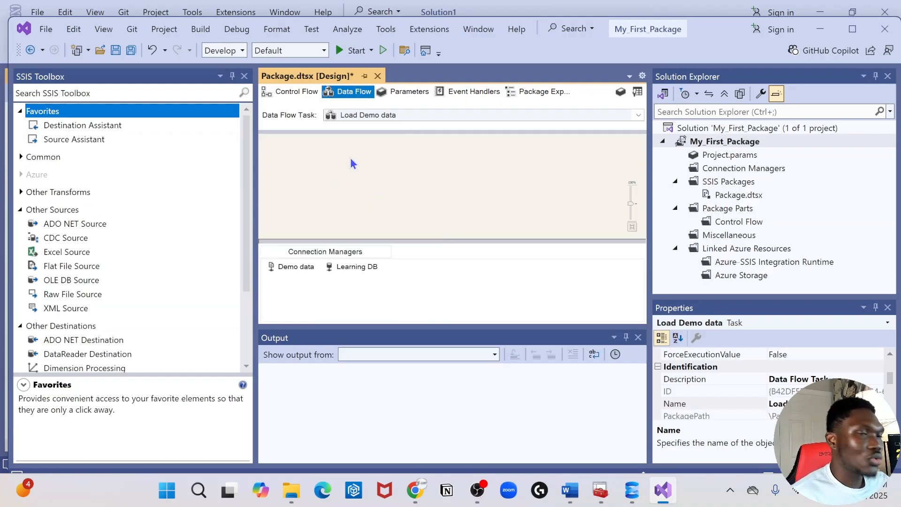
click(293, 92)
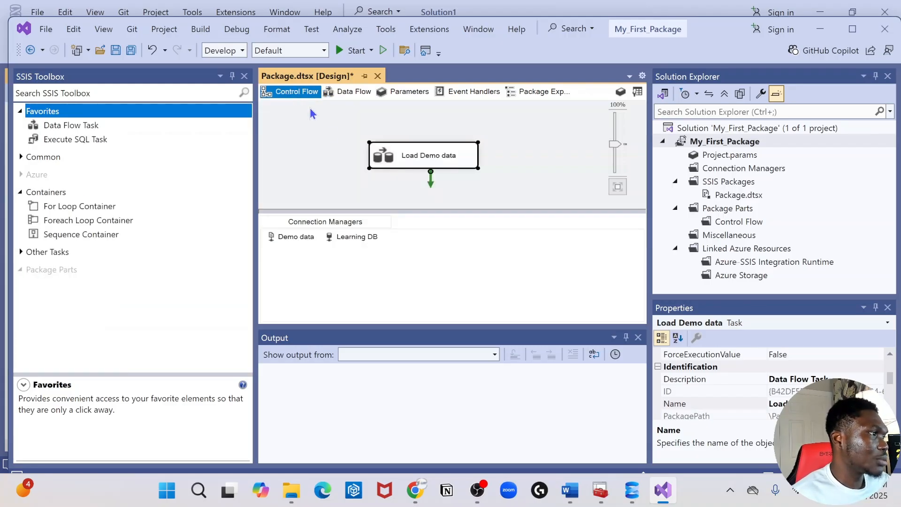
click(353, 92)
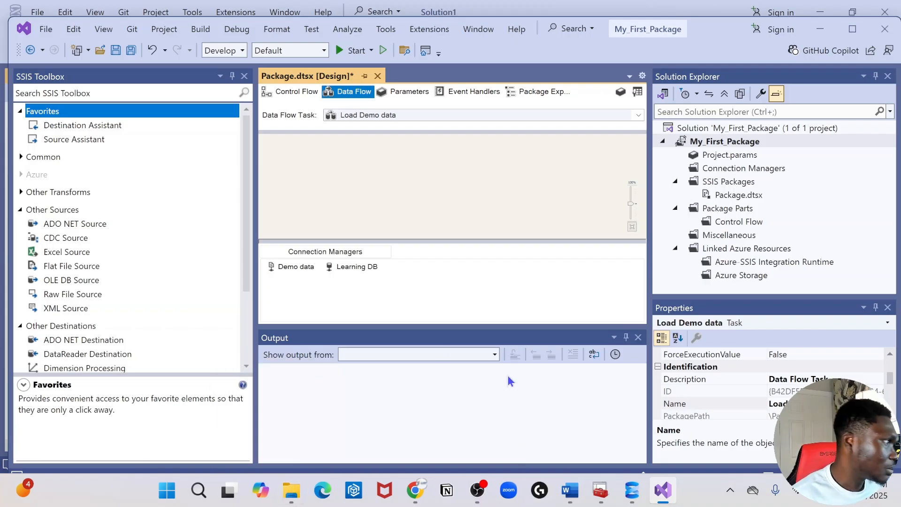
Add a Flat File Source to the Load Demo data data flow and name it Demo data on PC
scroll(131, 252, down, 3)
scroll(84, 232, up, 3)
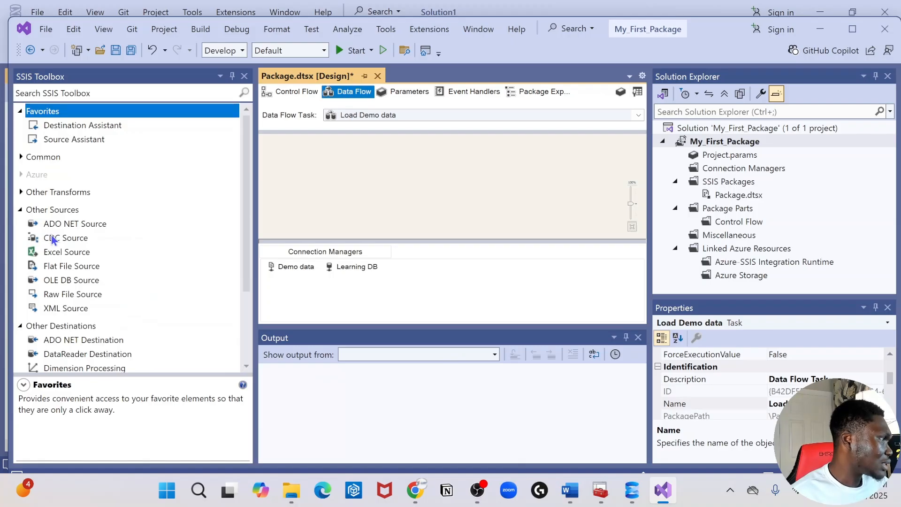
scroll(53, 240, down, 2)
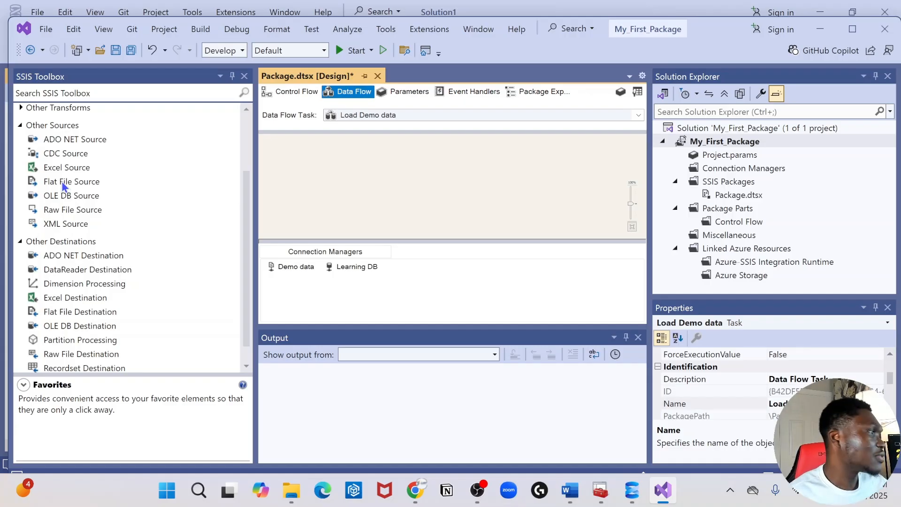
drag(64, 184, 397, 154)
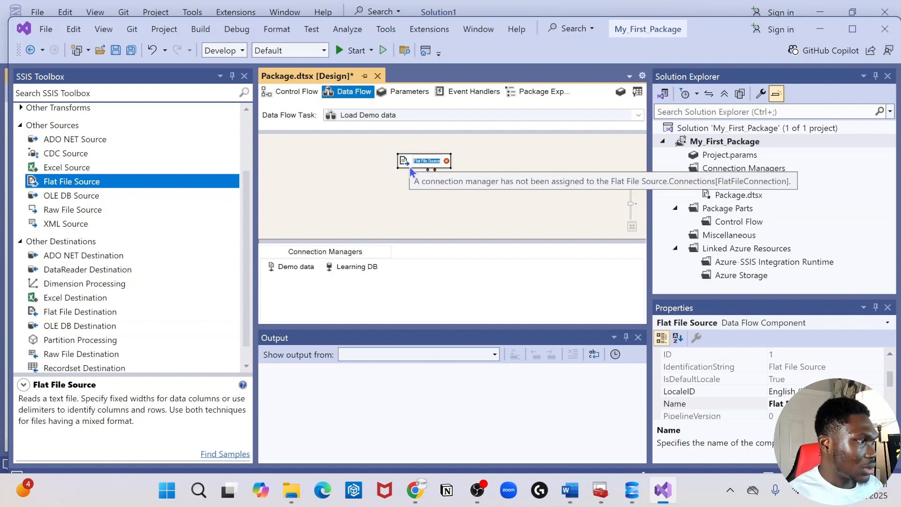
key(BackSpace)
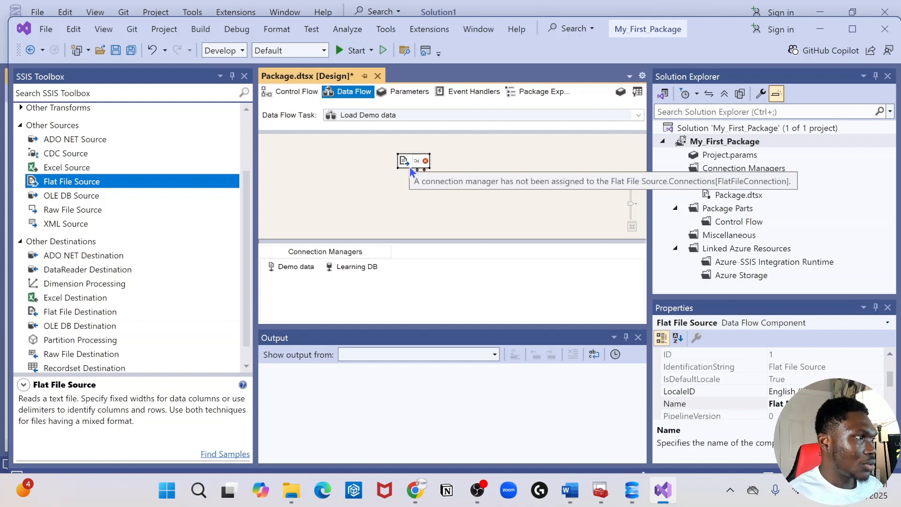
text(Demo data on F)
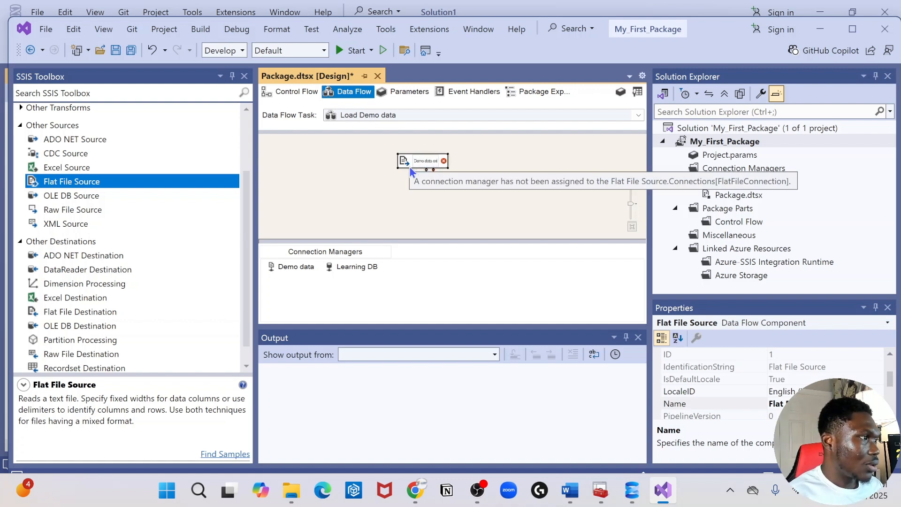
text(C)
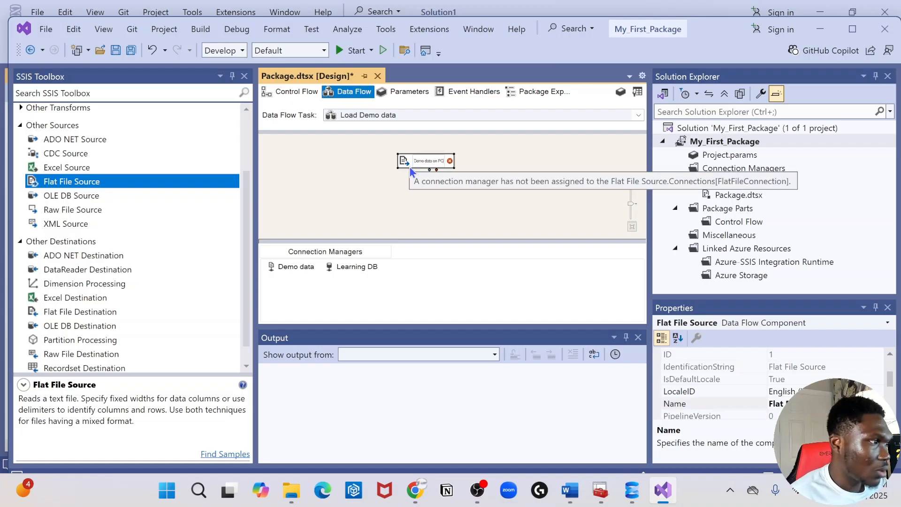
key(Return)
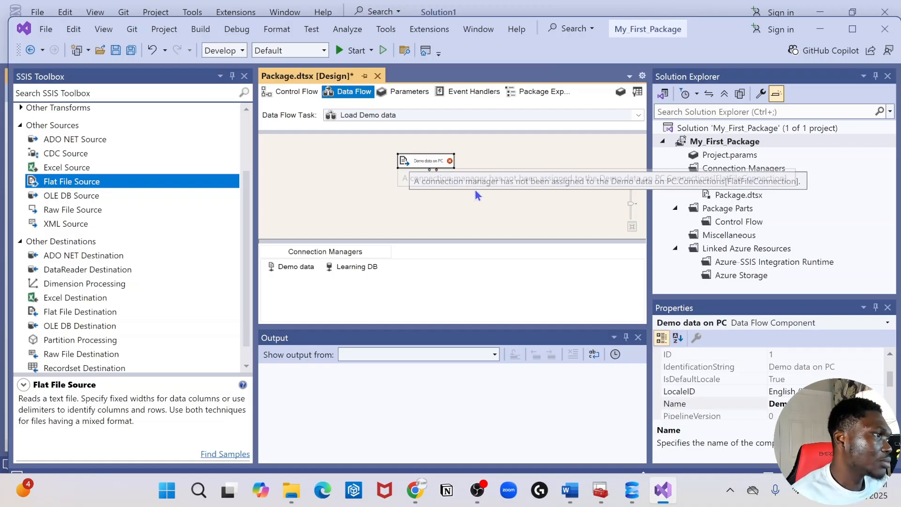
click(475, 166)
click(430, 165)
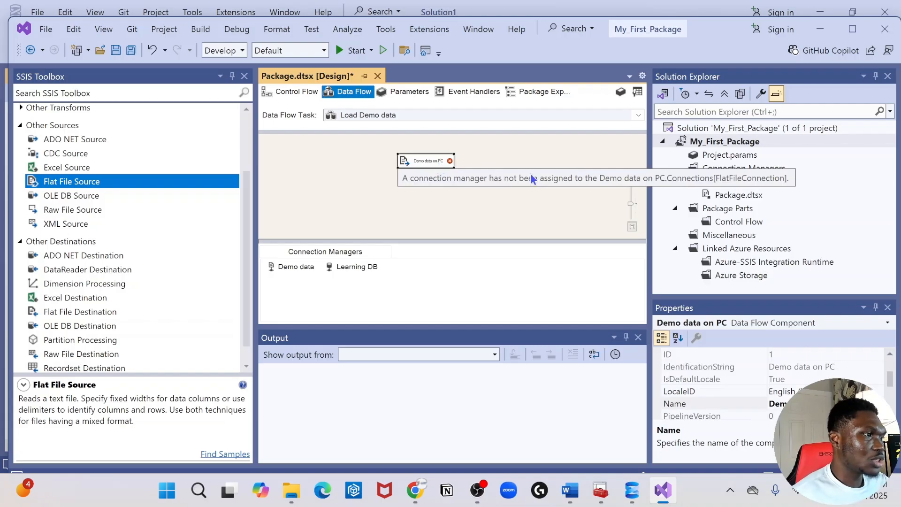
double_click(428, 161)
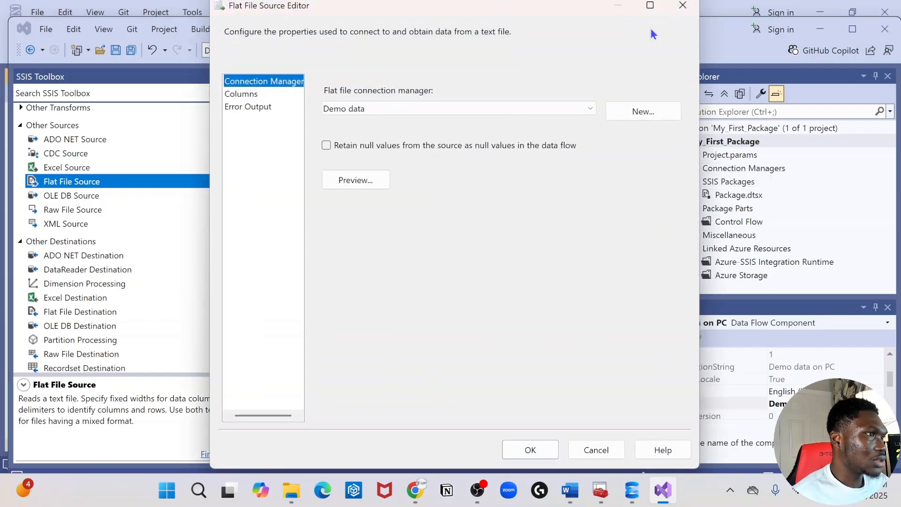
click(683, 5)
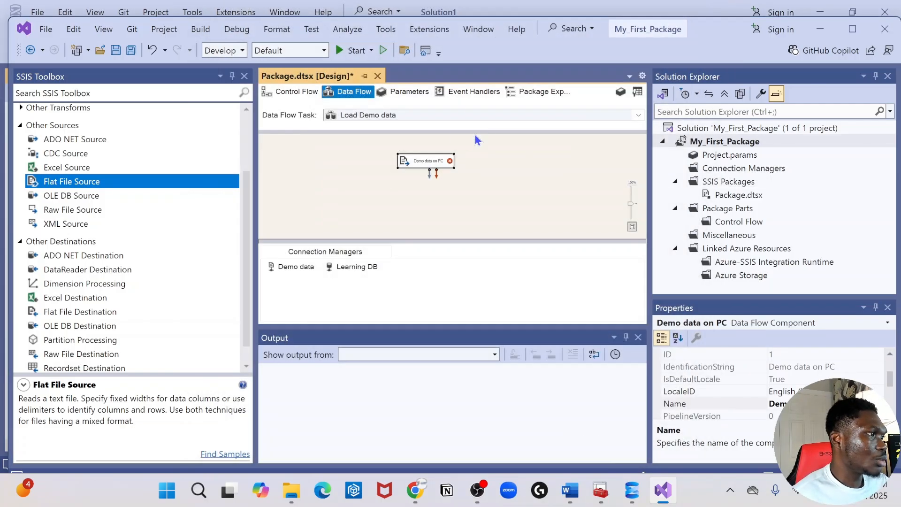
Open the Demo data on PC source for editing and choose Demo data as its flat file connection manager
right_click(442, 165)
click(468, 170)
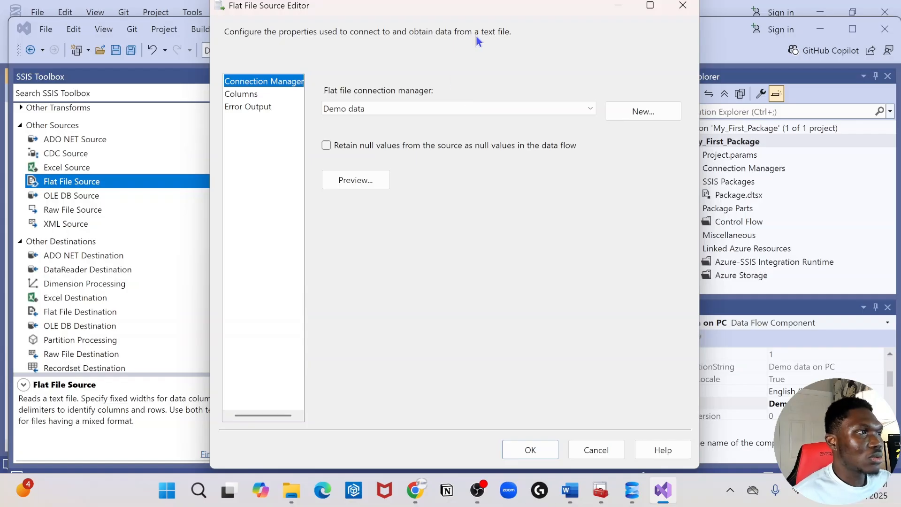
drag(503, 11, 751, 61)
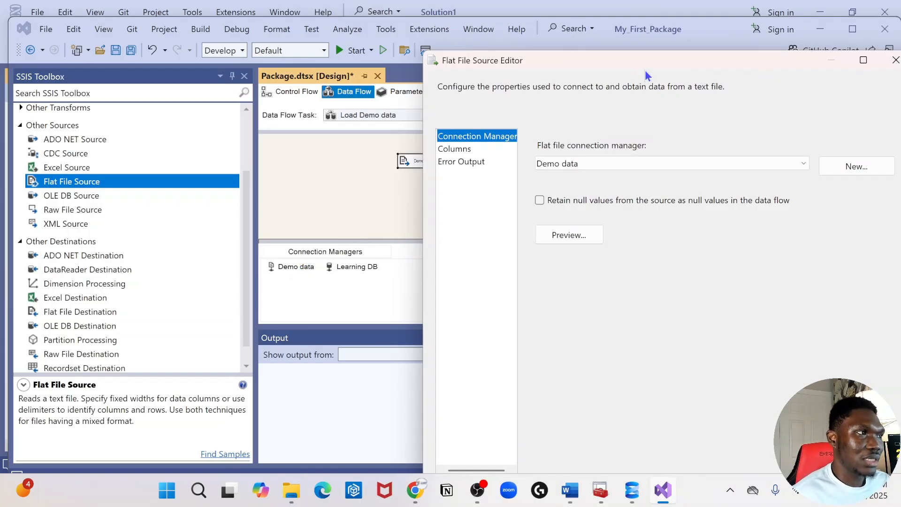
drag(655, 64, 502, 54)
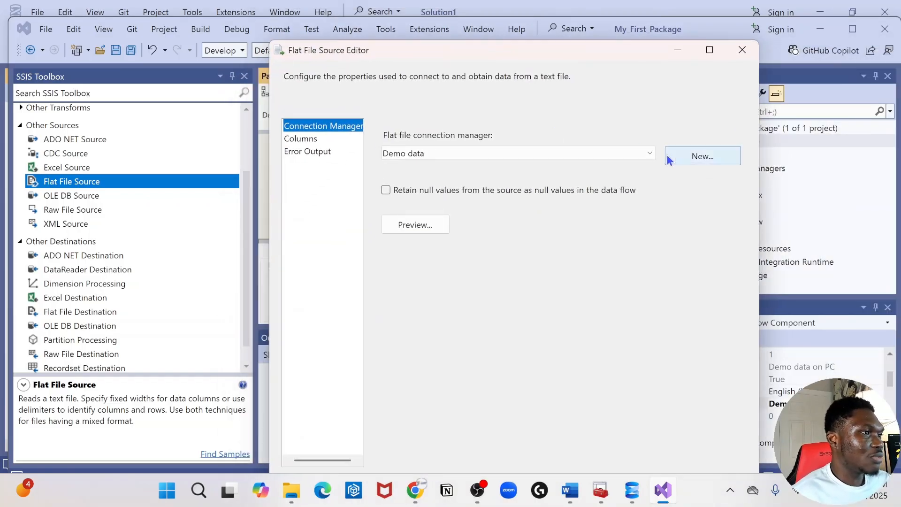
click(651, 155)
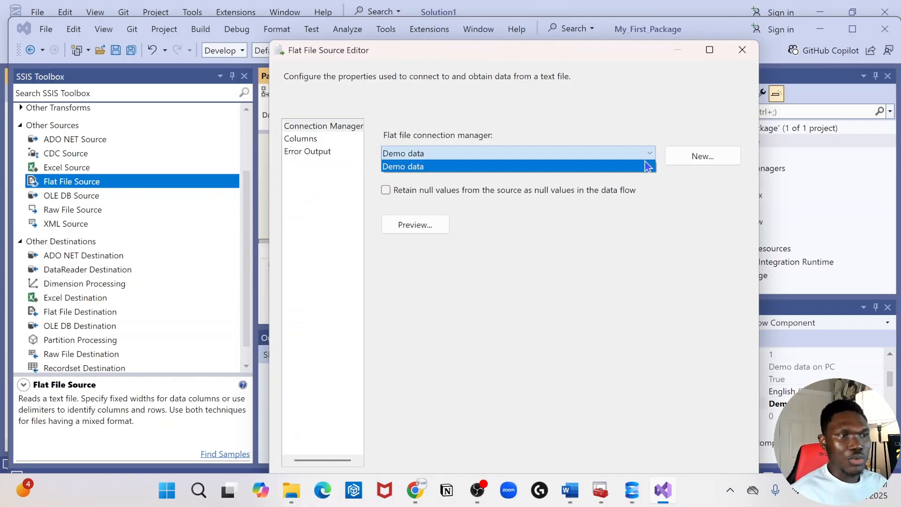
click(450, 166)
drag(551, 55, 643, 58)
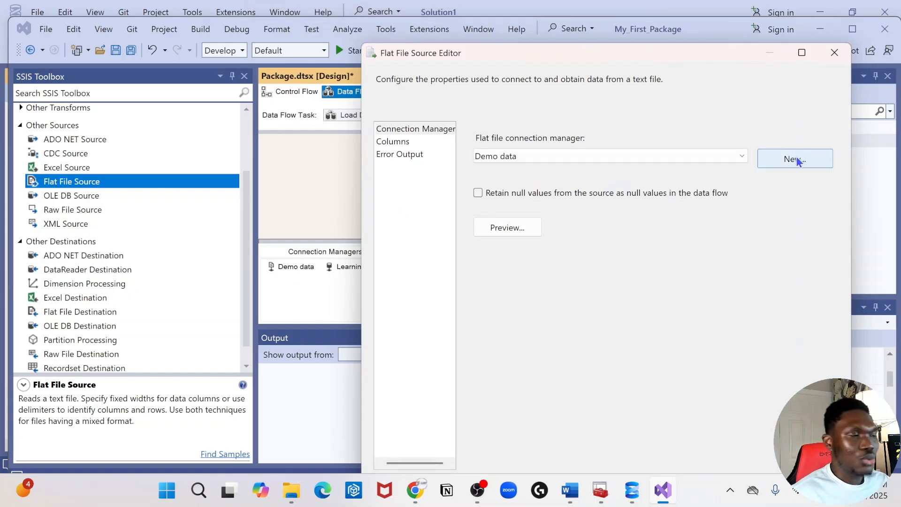
drag(613, 57, 497, 14)
Review the flat file source's columns and error output settings, and accept the source configuration
click(264, 99)
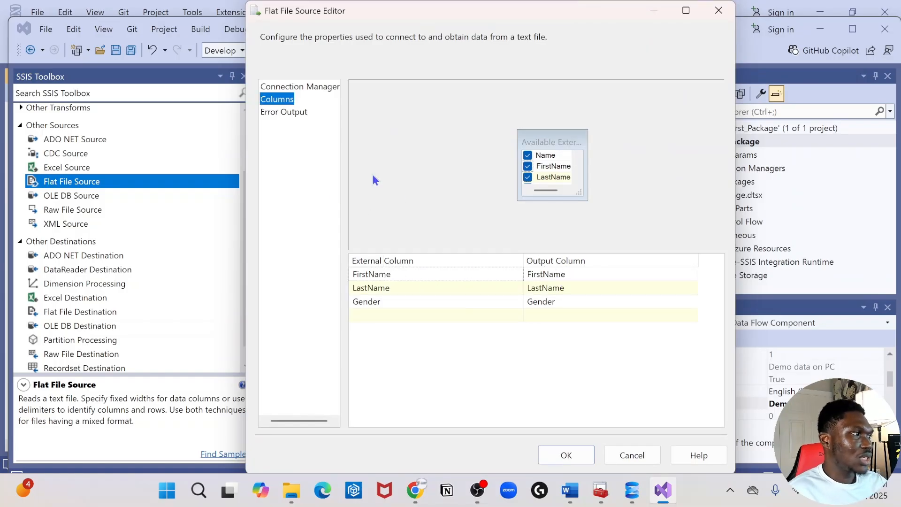
click(282, 112)
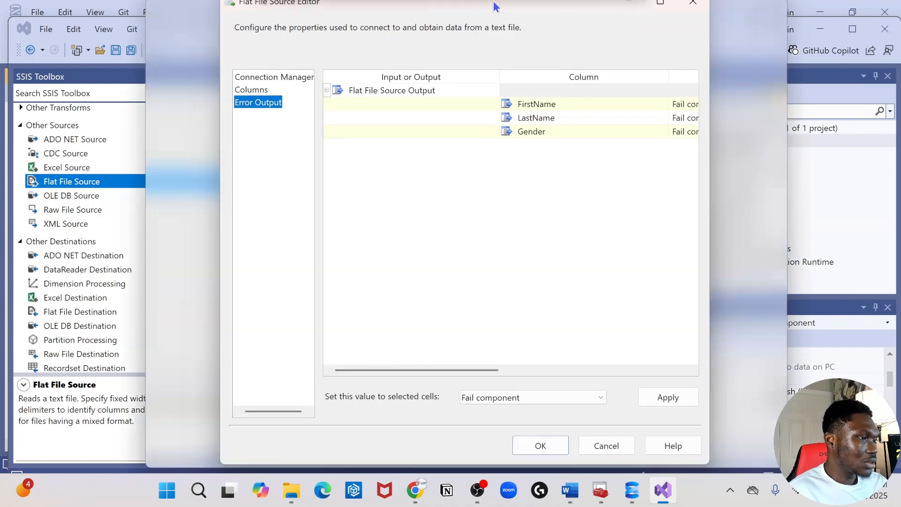
double_click(493, 7)
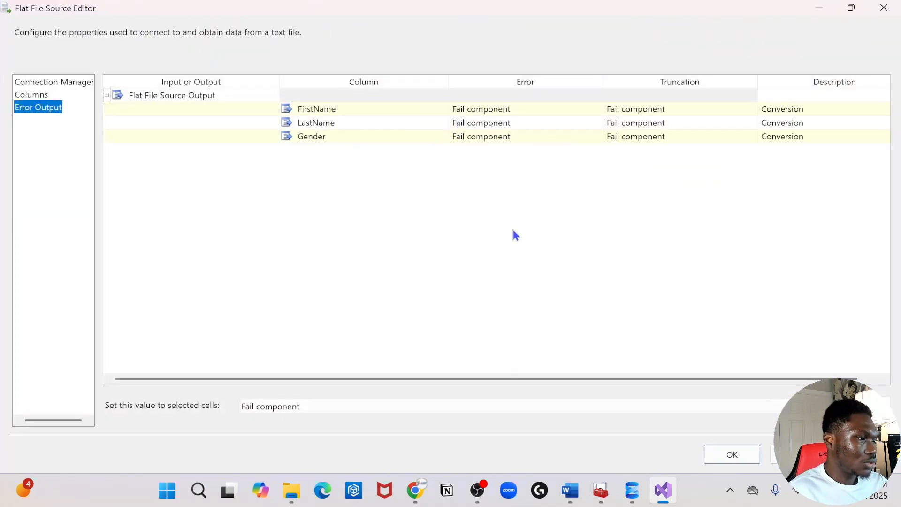
click(743, 456)
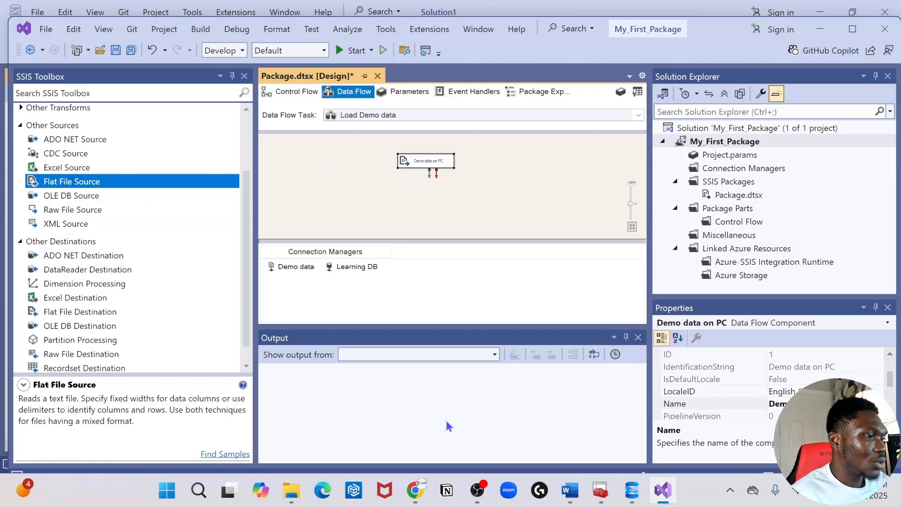
Switch to SQL Server Management Studio and run the select query on Mytable
click(639, 492)
drag(436, 137, 323, 126)
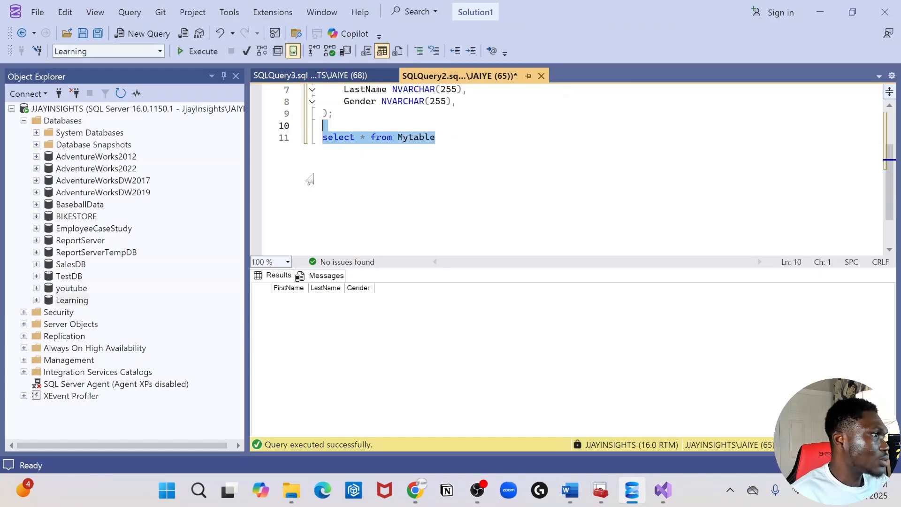
click(188, 48)
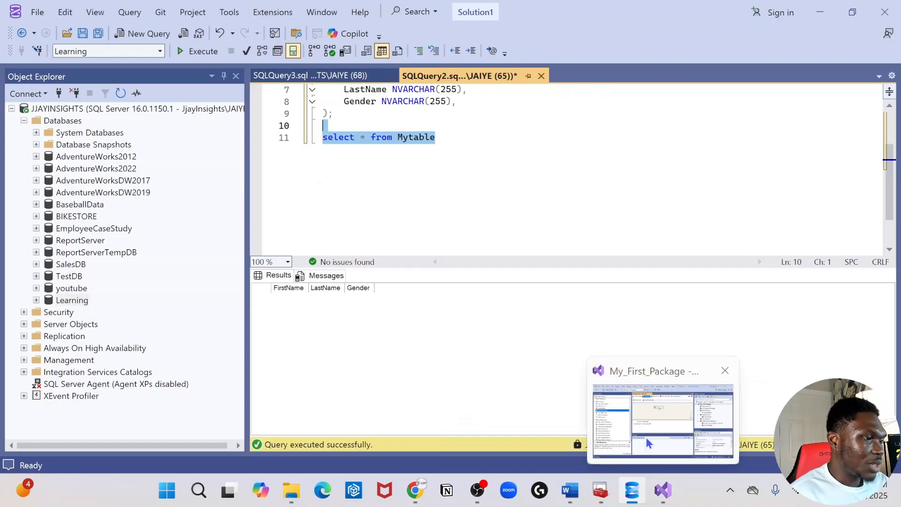
Switch back to Visual Studio and add an OLE DB Destination below the Demo data on PC source
click(662, 491)
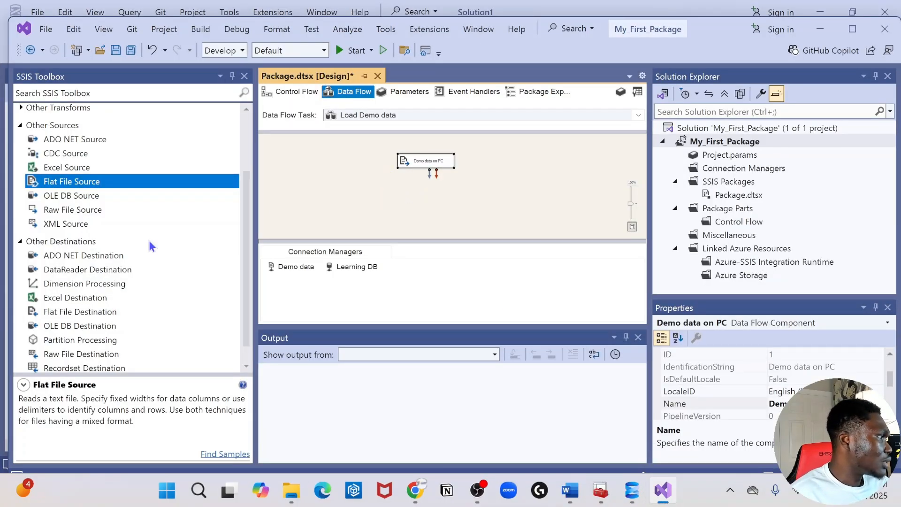
scroll(67, 289, down, 1)
click(76, 308)
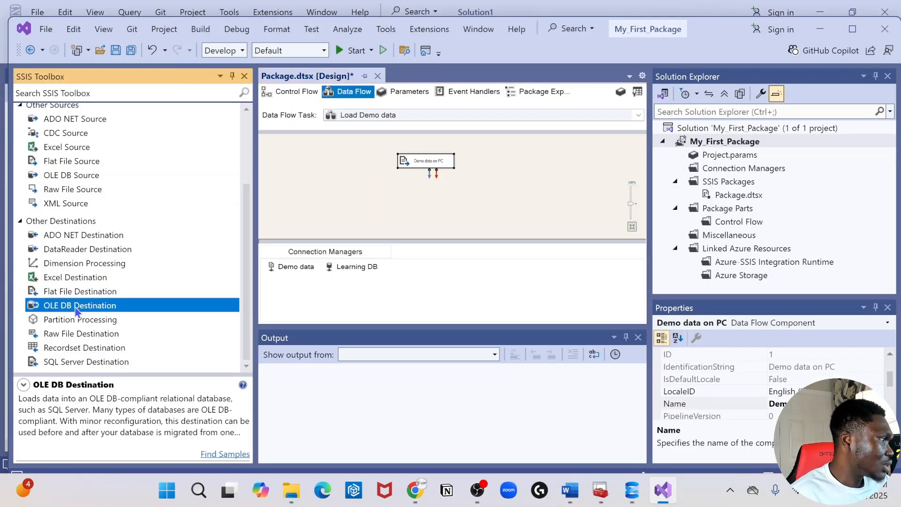
drag(75, 308, 431, 202)
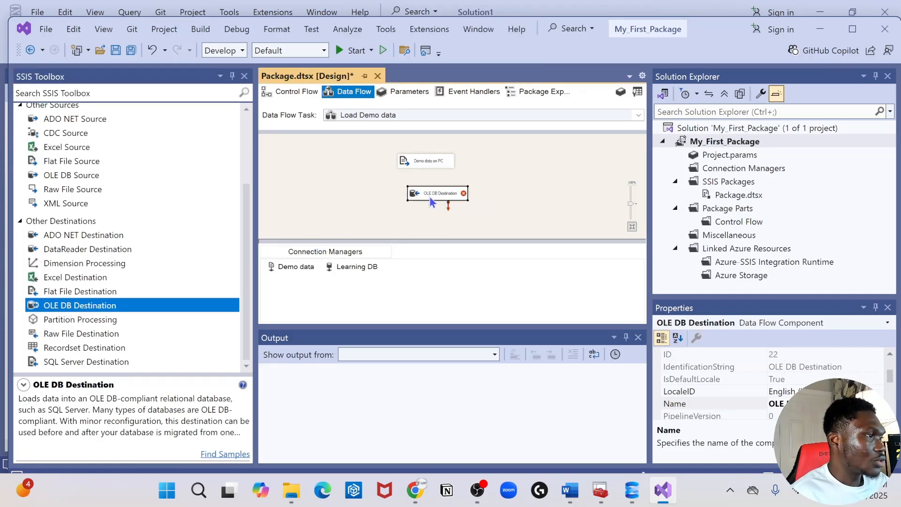
double_click(448, 193)
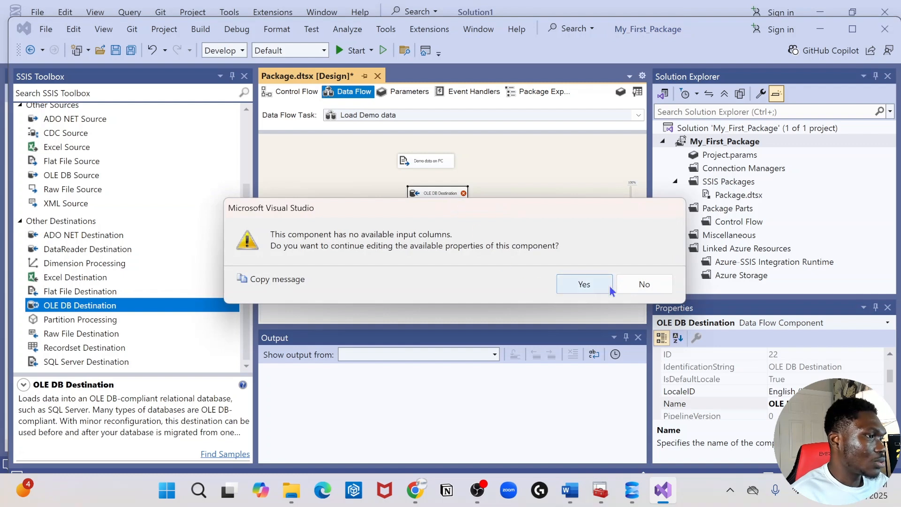
click(609, 286)
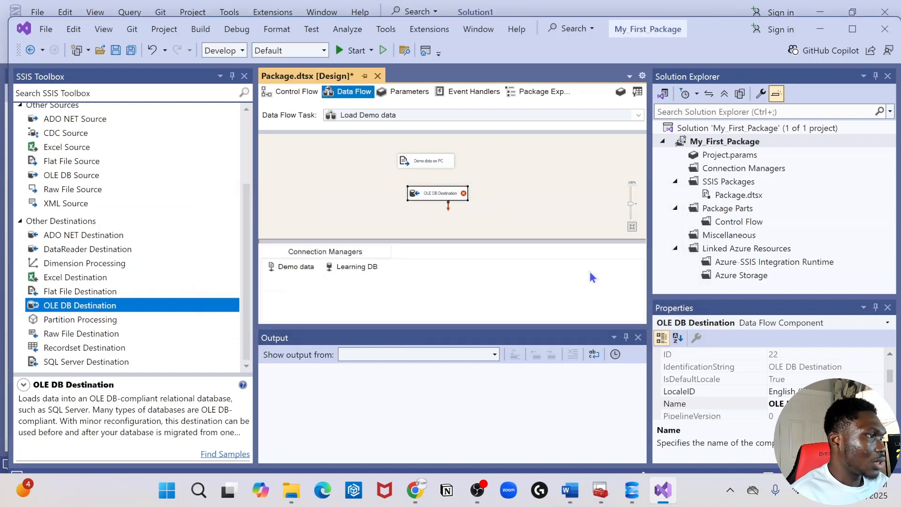
double_click(456, 194)
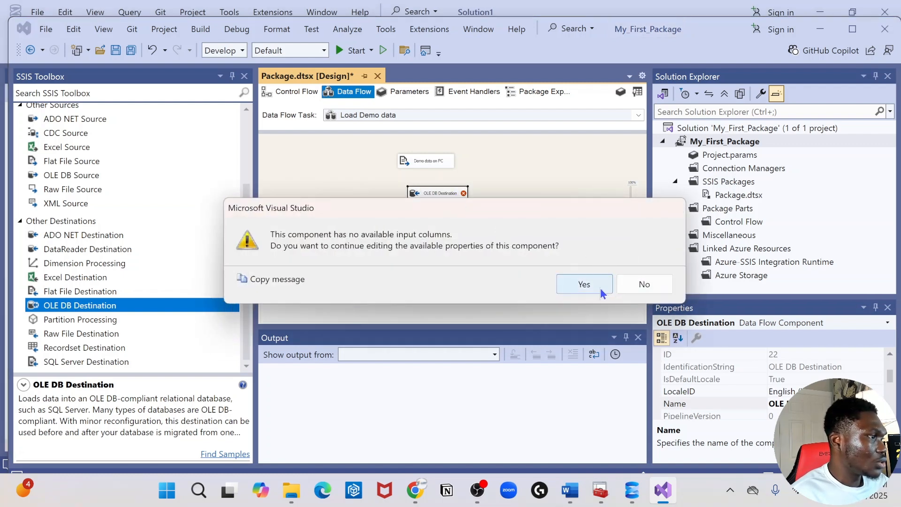
click(634, 291)
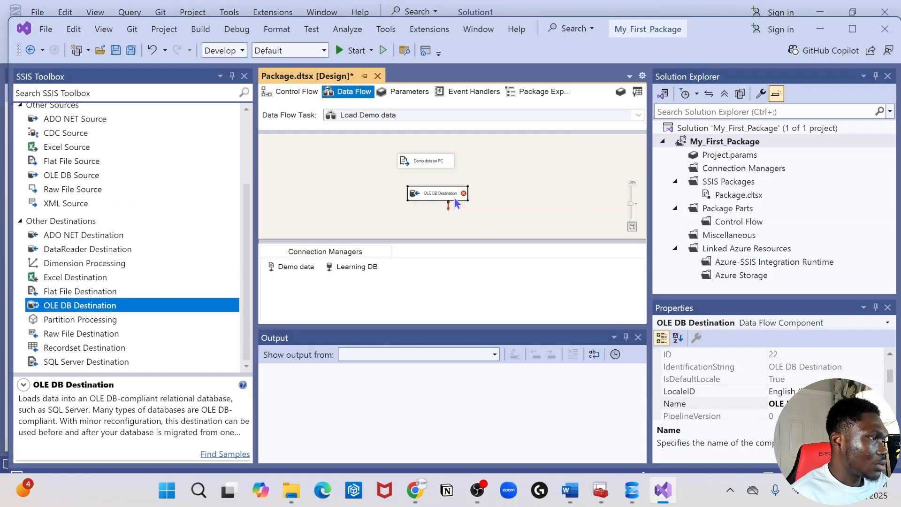
Rename the OLE DB Destination in the data flow as Learning Destination
click(454, 194)
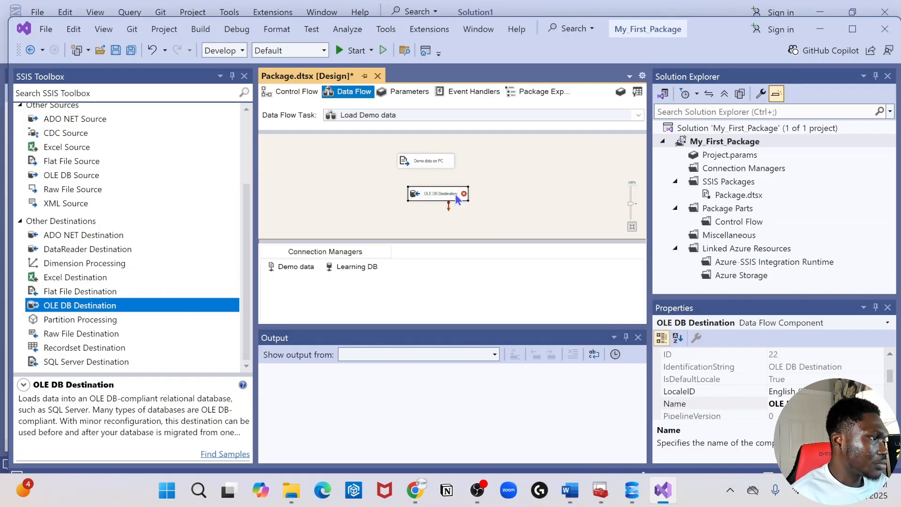
click(454, 195)
key(BackSpace)
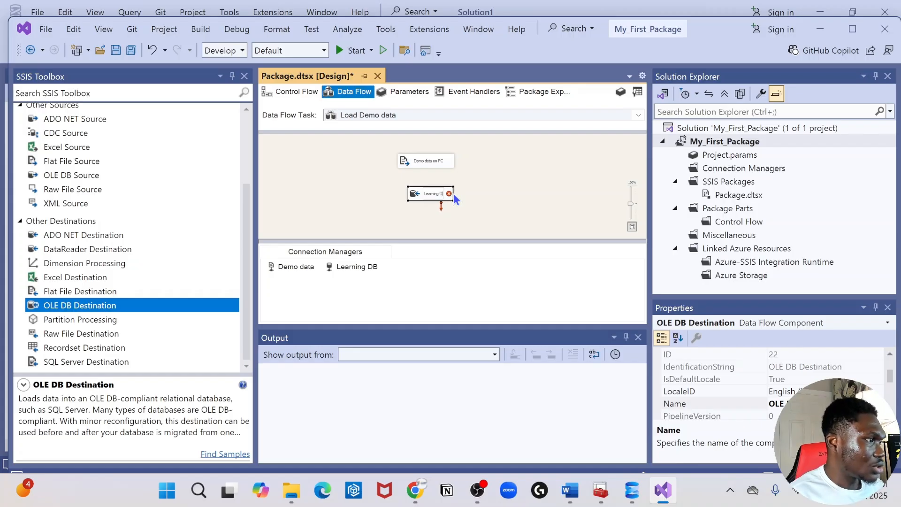
text(stination)
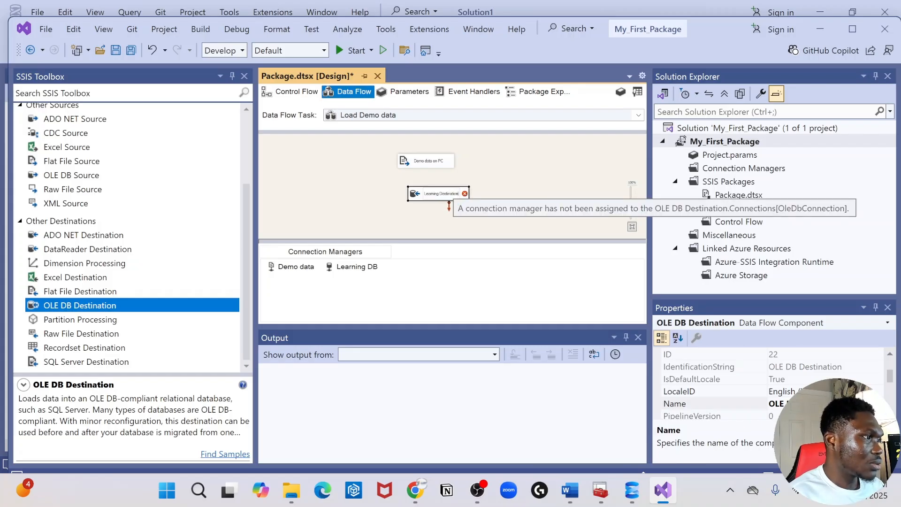
key(Return)
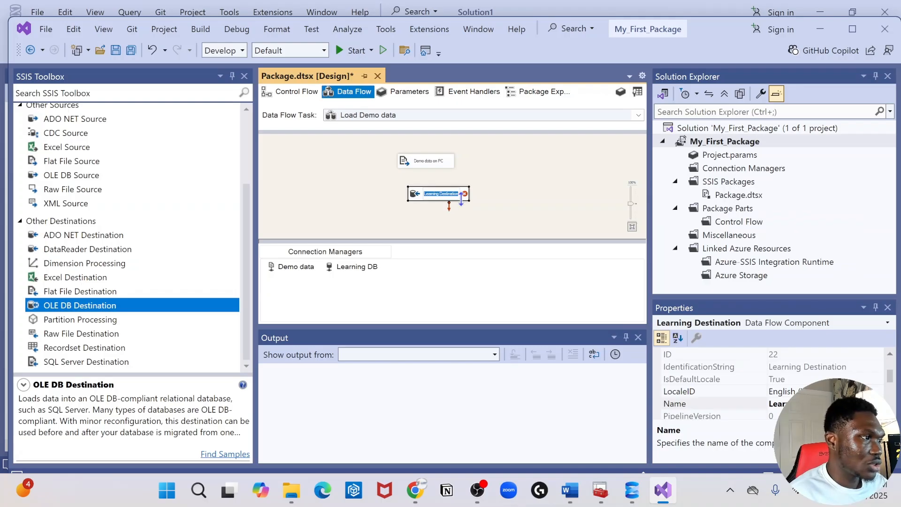
click(458, 196)
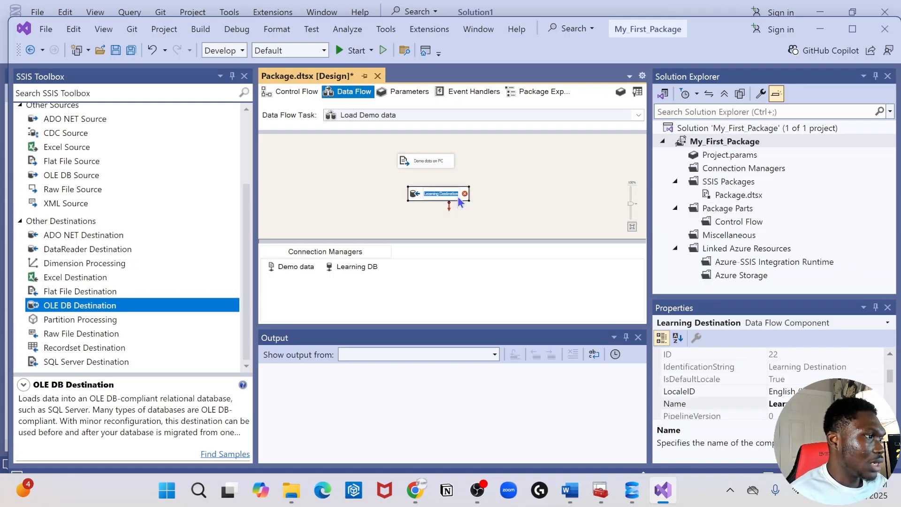
right_click(459, 198)
click(503, 187)
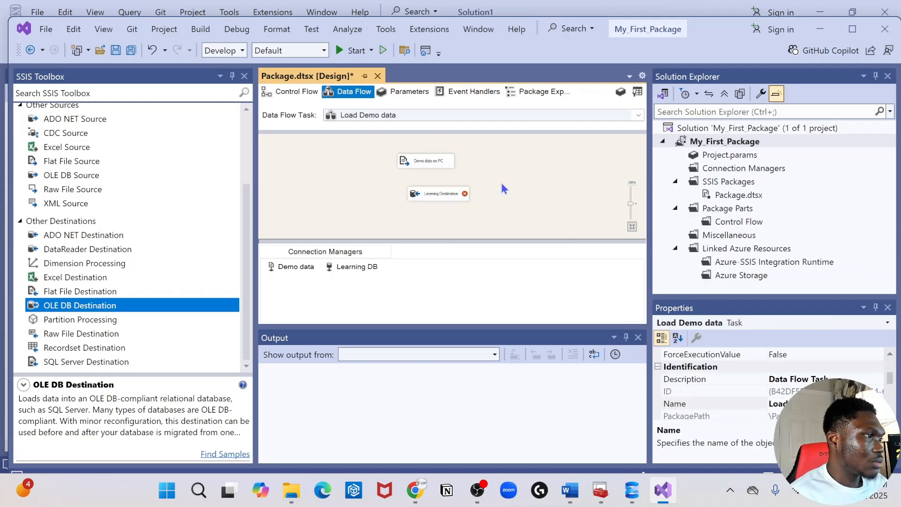
click(450, 187)
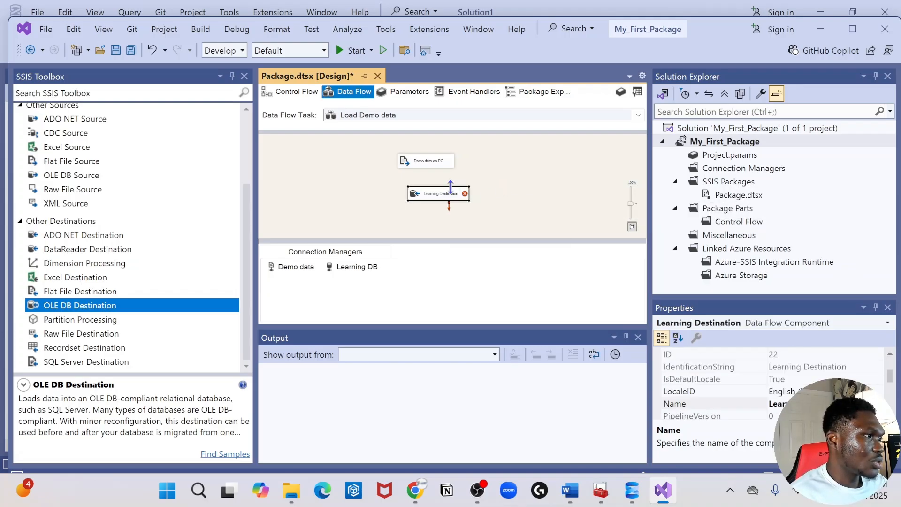
right_click(423, 198)
click(453, 207)
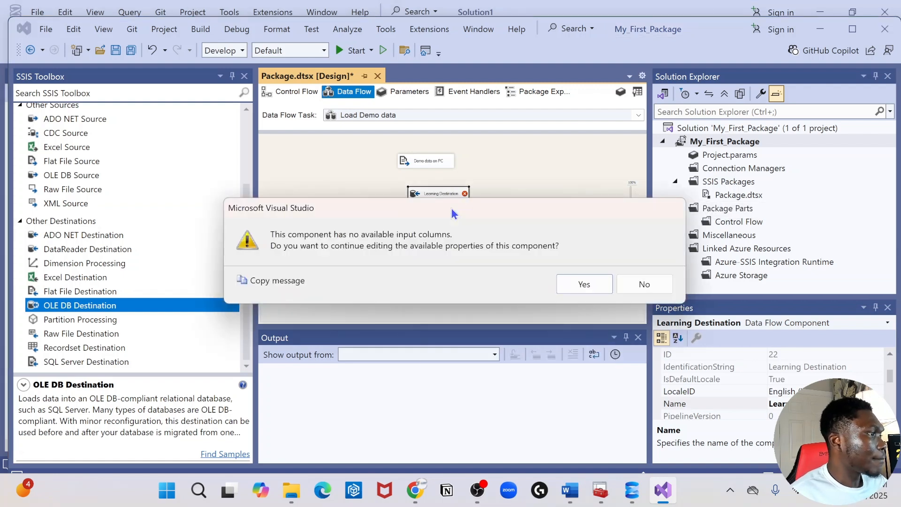
click(607, 281)
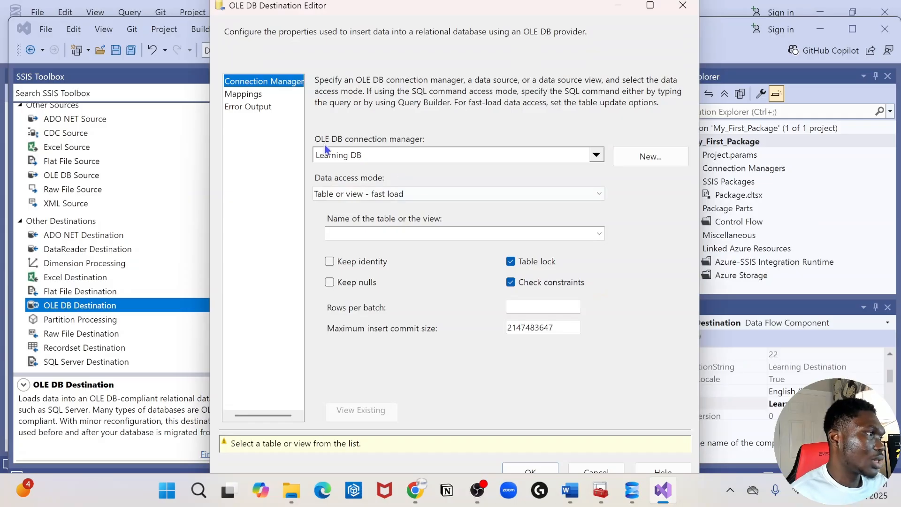
click(680, 11)
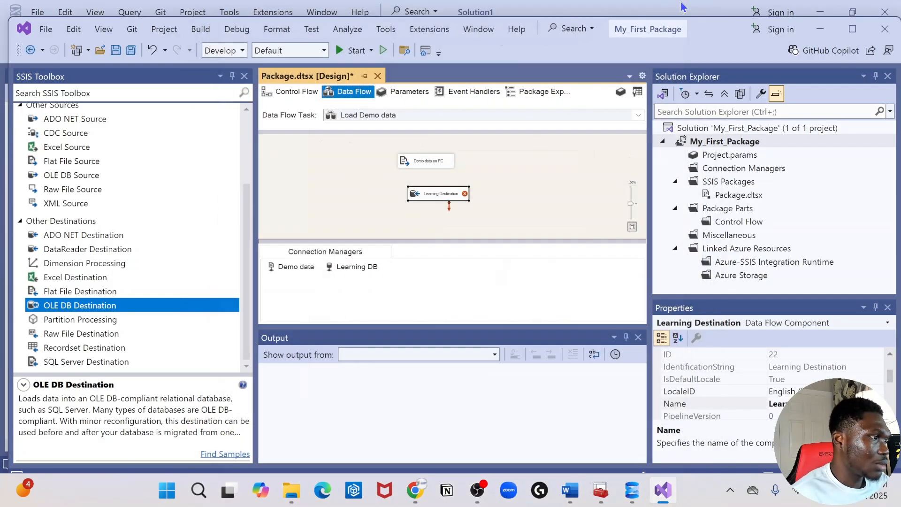
Open the Learning Destination for editing despite its missing input columns and choose Learning DB as its OLE DB connection manager
double_click(461, 199)
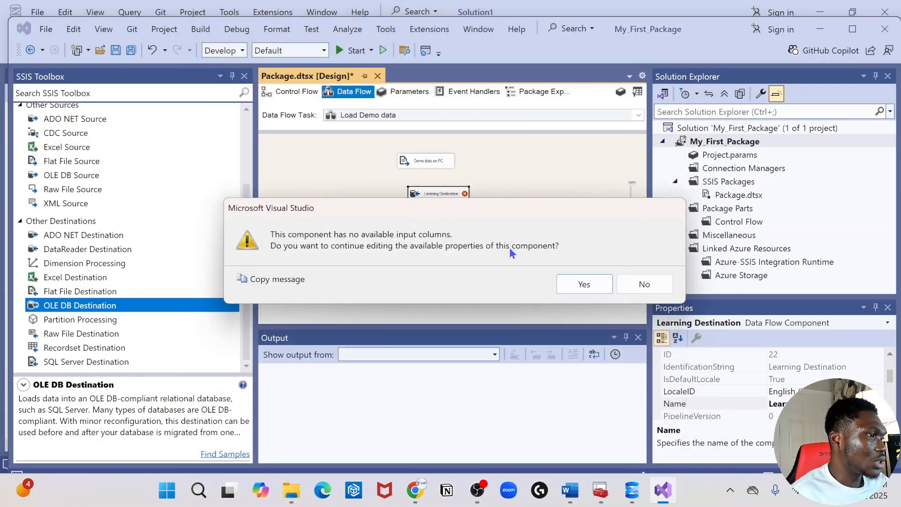
click(583, 282)
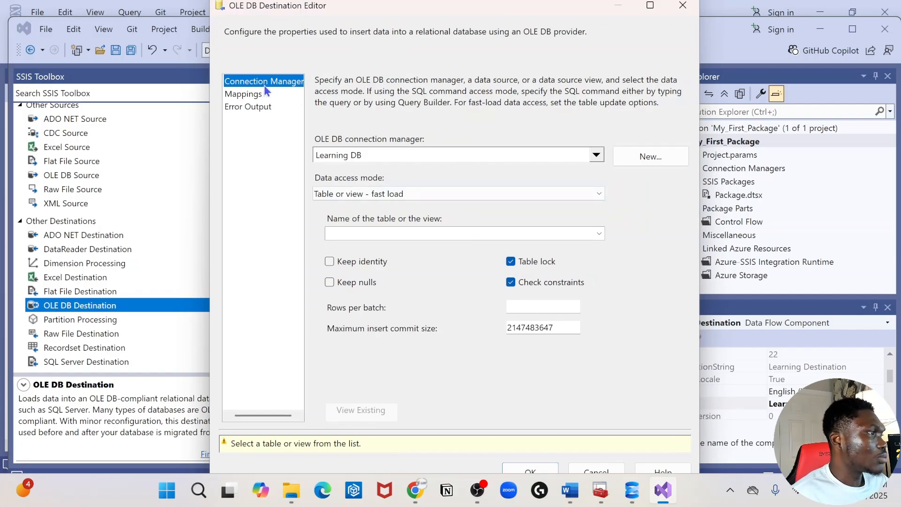
click(596, 155)
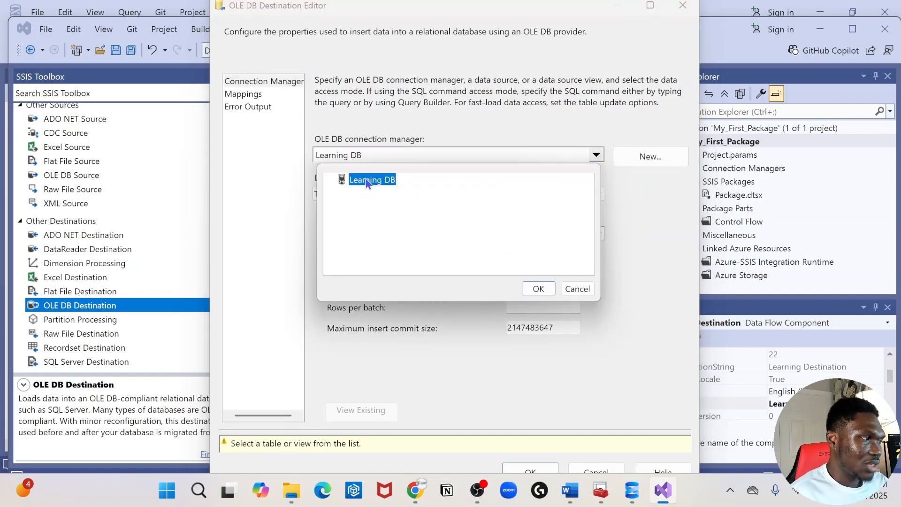
click(539, 296)
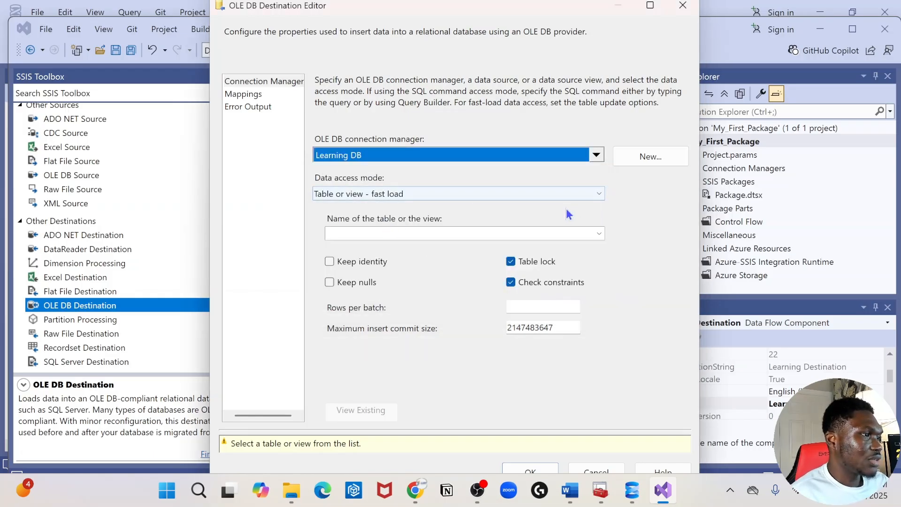
Set the data access mode to Table or view - fast load and inspect the Learning database's tables in SQL Server Management Studio
click(586, 193)
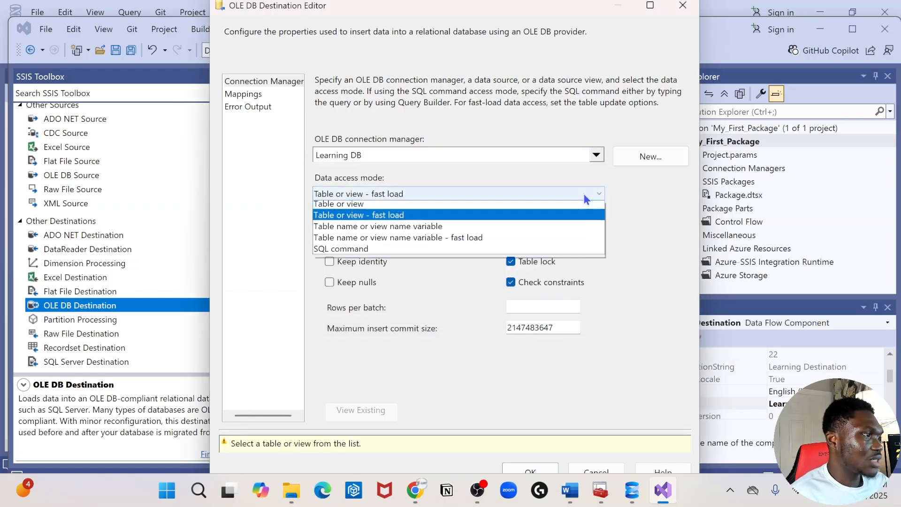
click(424, 219)
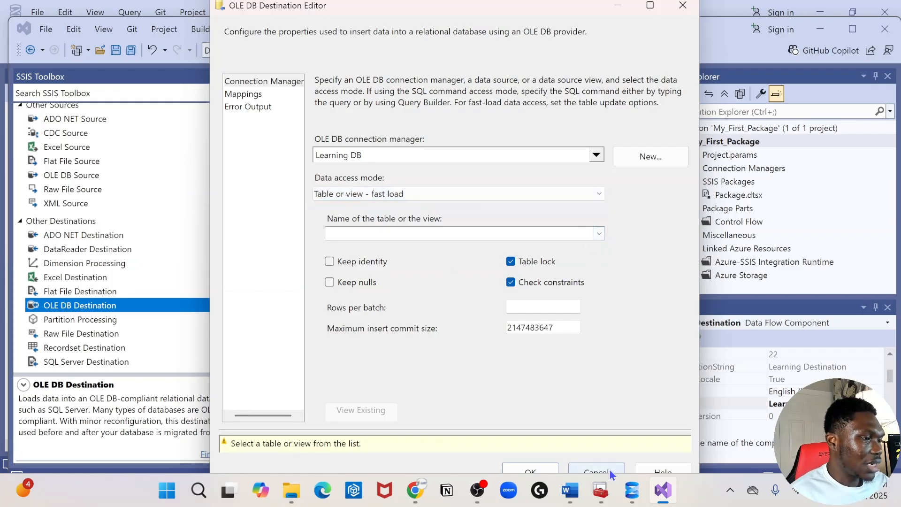
click(631, 490)
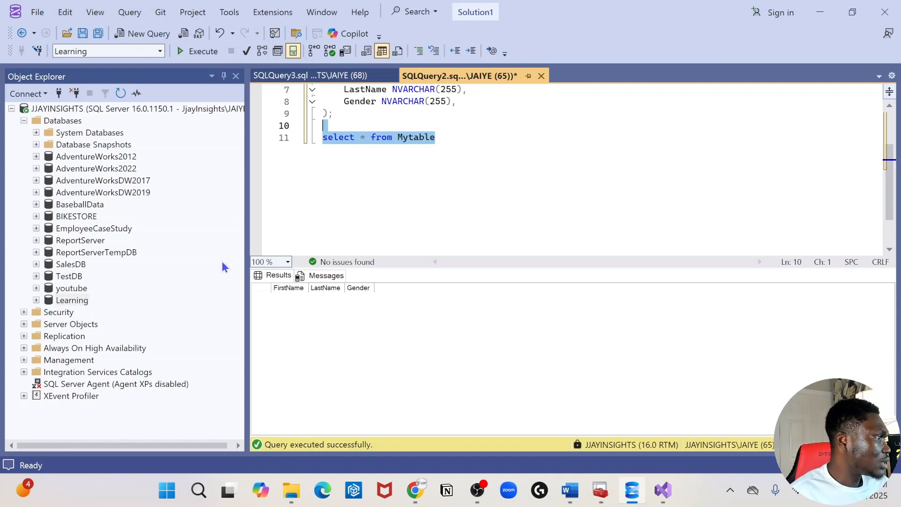
click(36, 300)
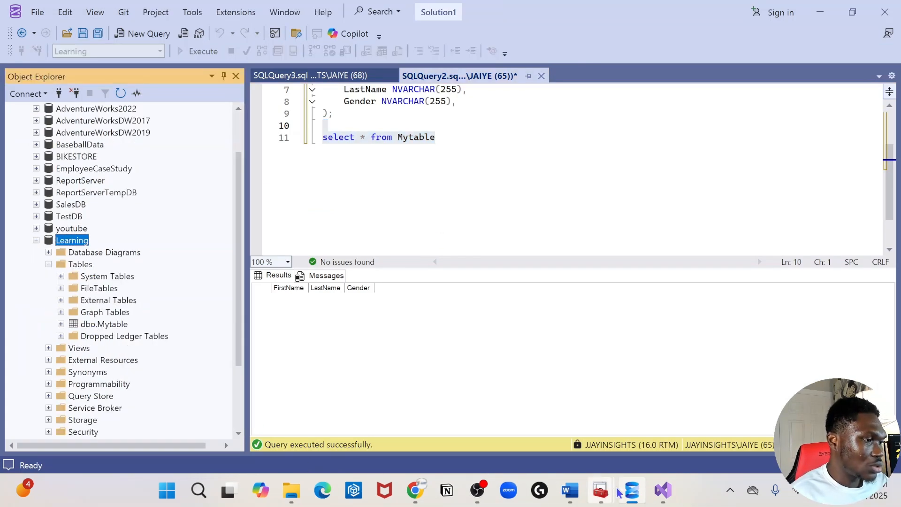
Switch back to Visual Studio, choose [dbo].[Mytable] as the destination table and examine its column mappings
click(662, 491)
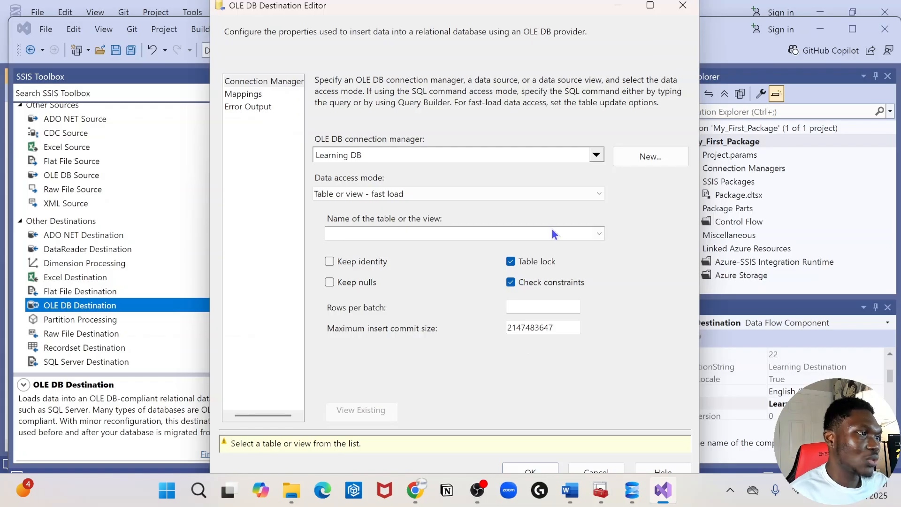
click(598, 232)
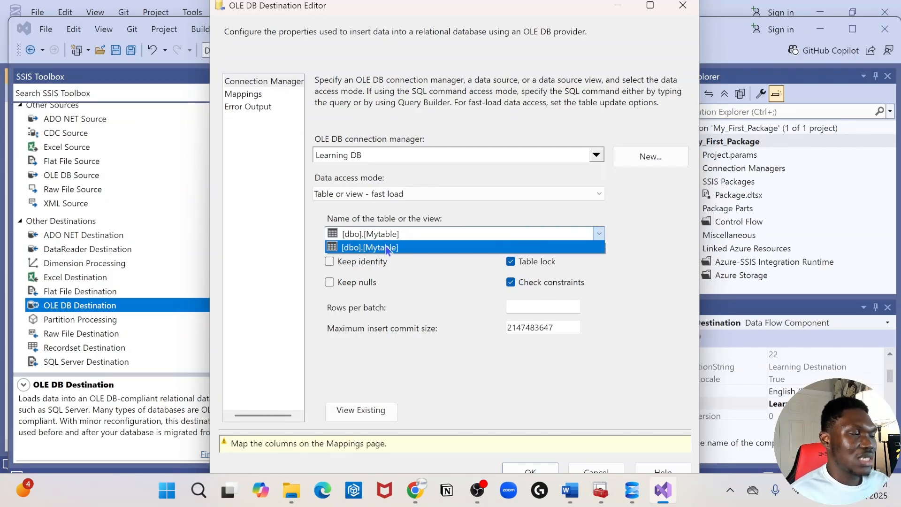
click(387, 247)
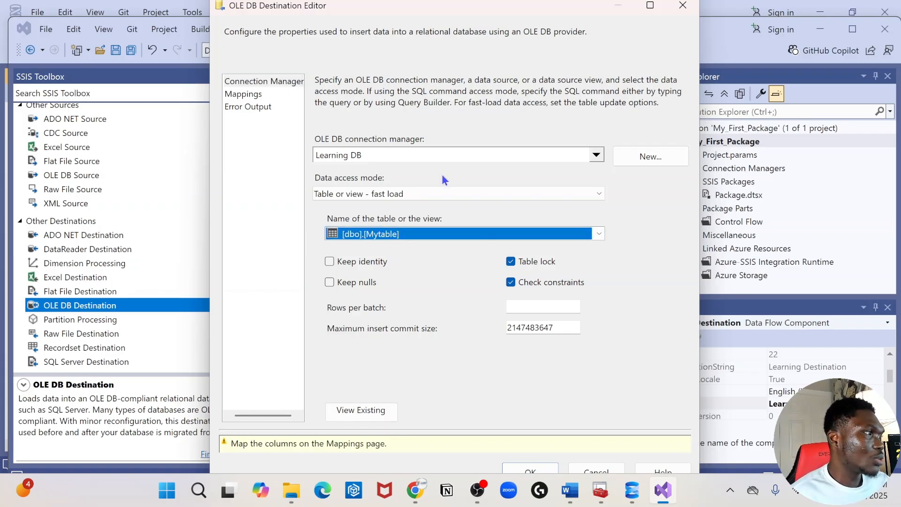
click(249, 93)
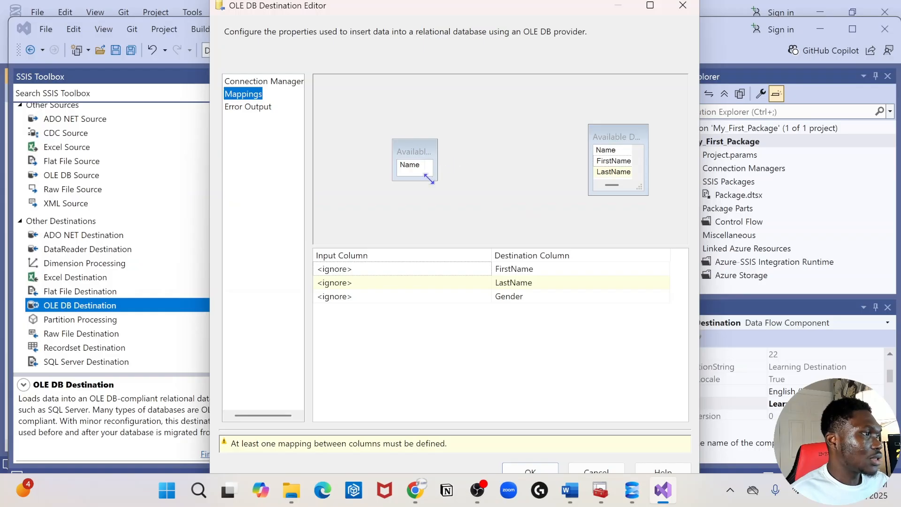
drag(429, 179, 492, 209)
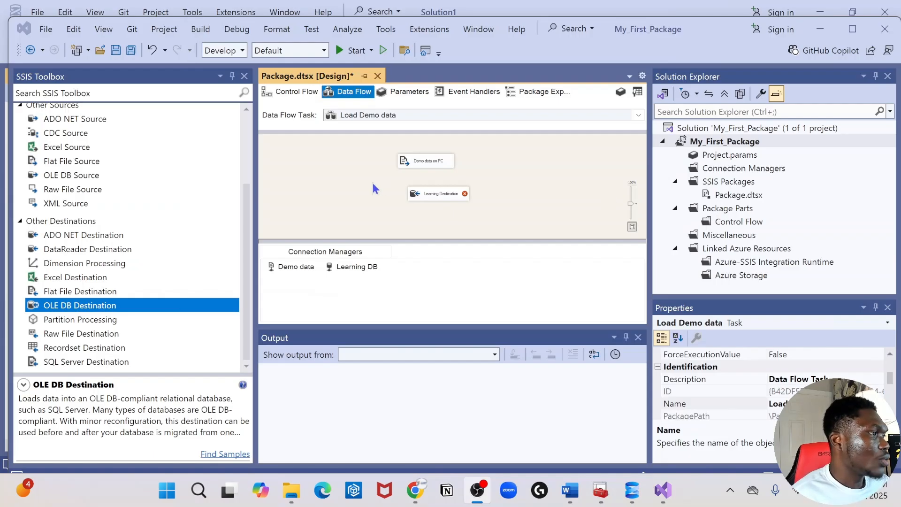
Delete the Learning Destination and add a new OLE DB Destination below the Demo data on PC source
click(453, 195)
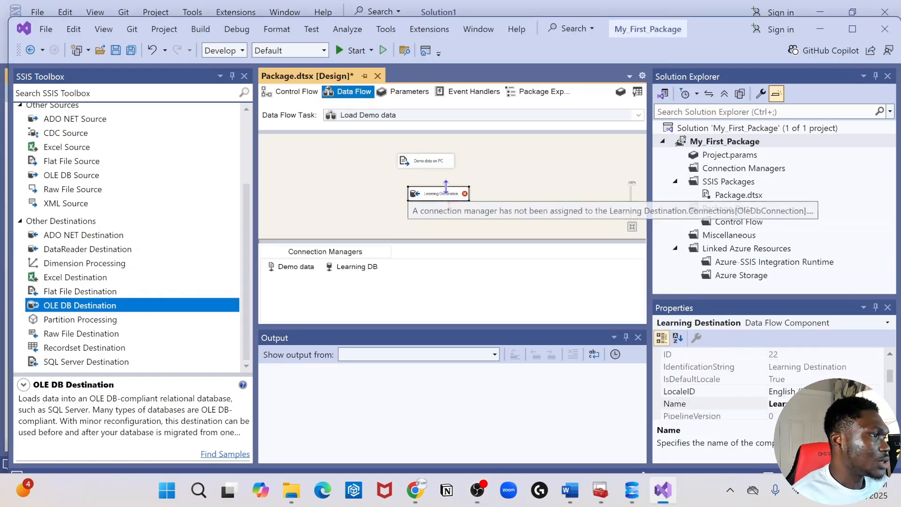
right_click(455, 195)
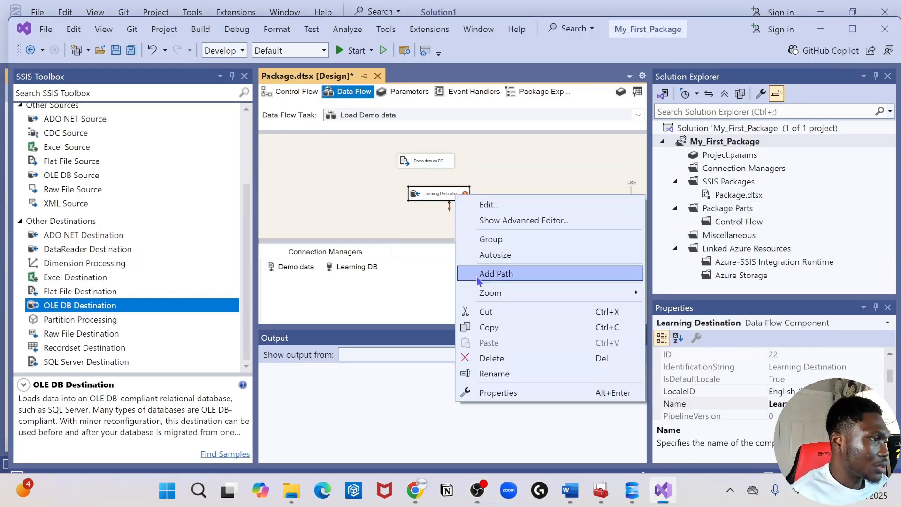
click(498, 360)
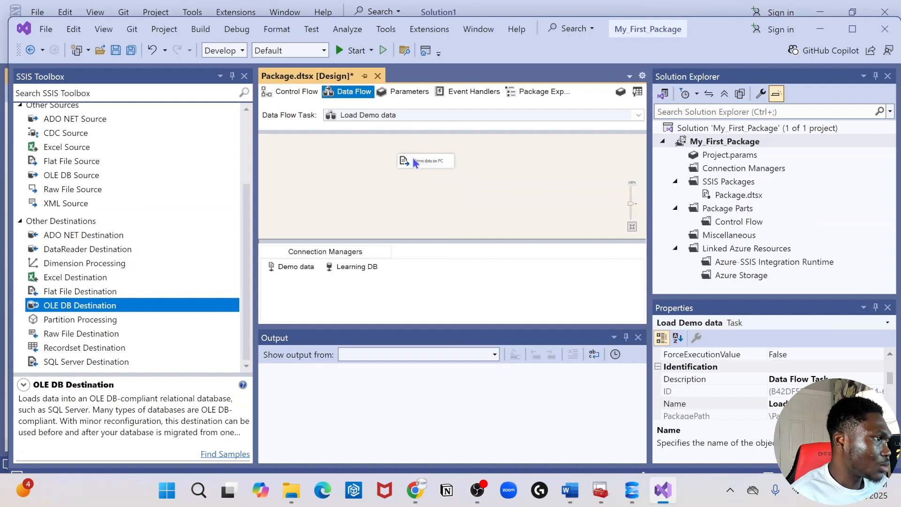
click(441, 159)
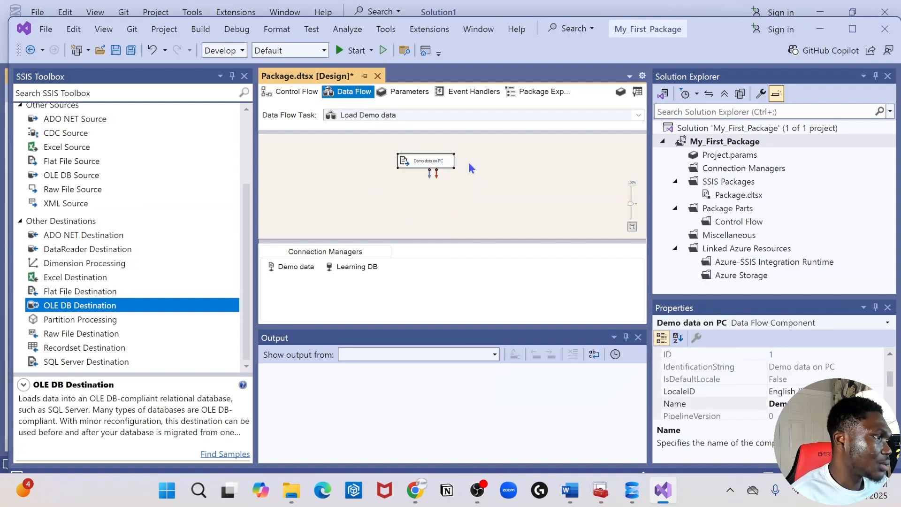
drag(115, 313, 428, 196)
right_click(427, 191)
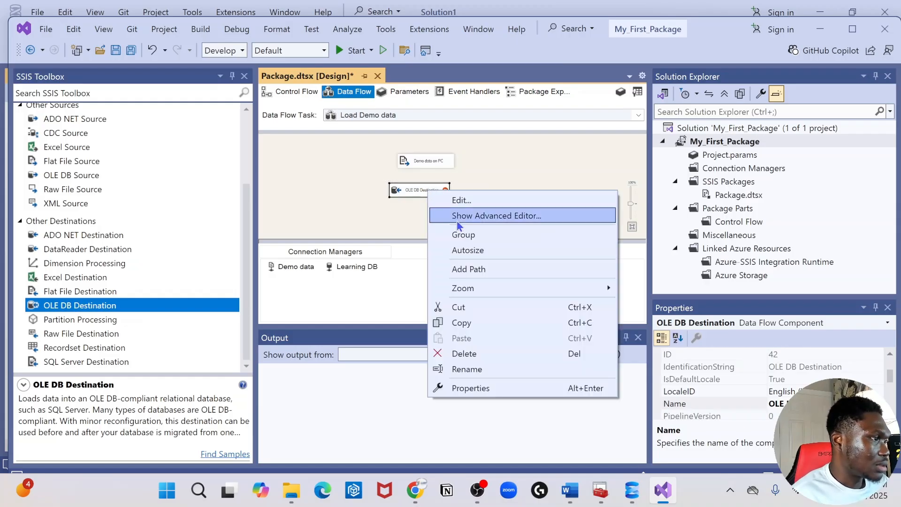
click(466, 202)
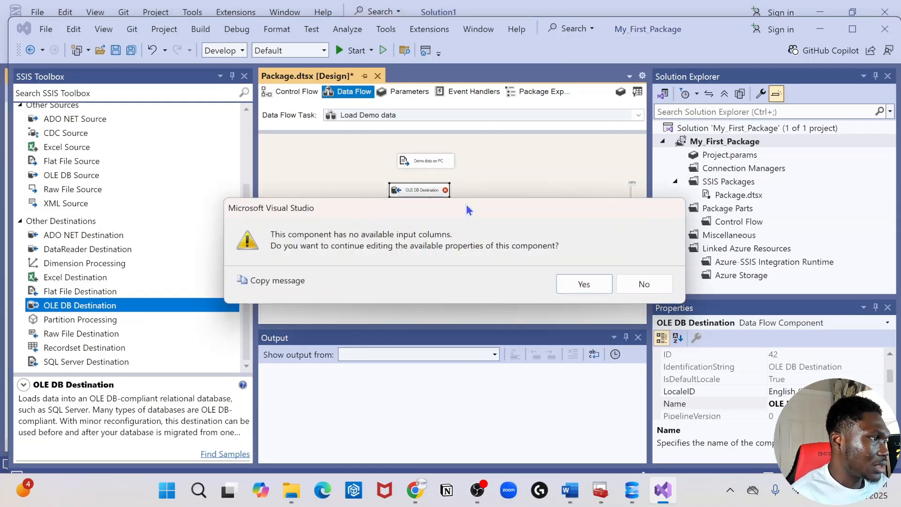
click(644, 284)
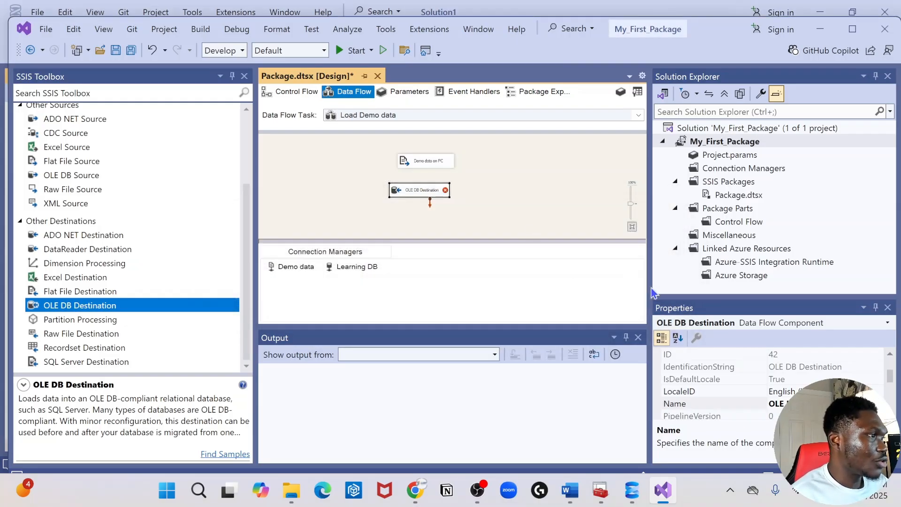
right_click(430, 196)
Move the OLE DB Destination further below the Demo data on PC source to leave room for a connection
click(425, 162)
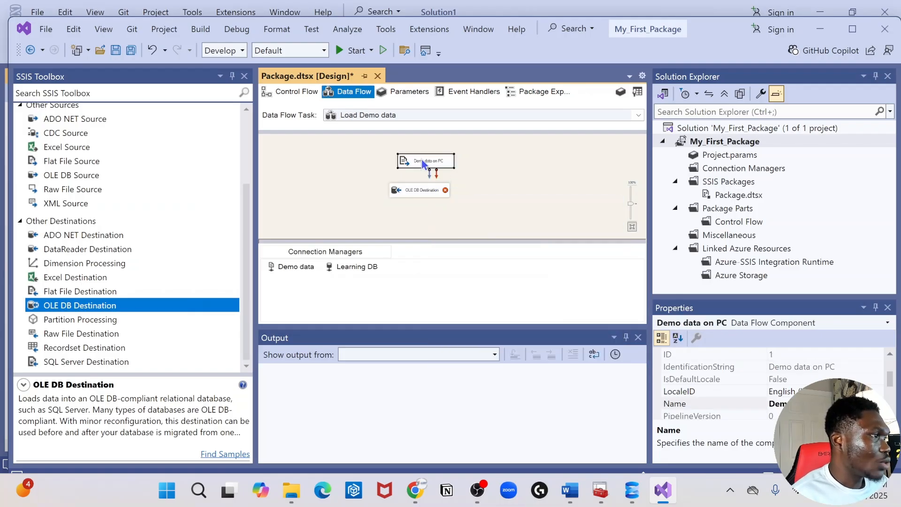
drag(428, 193, 435, 202)
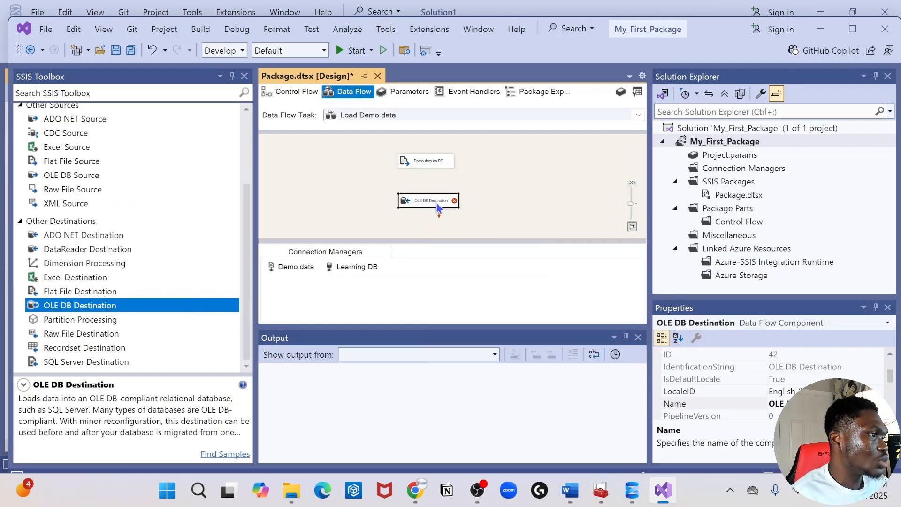
click(431, 159)
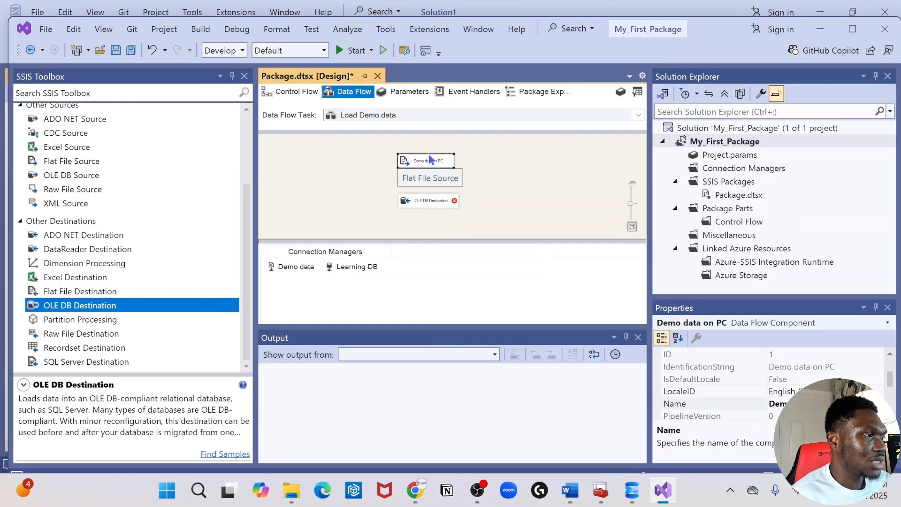
click(431, 177)
click(429, 164)
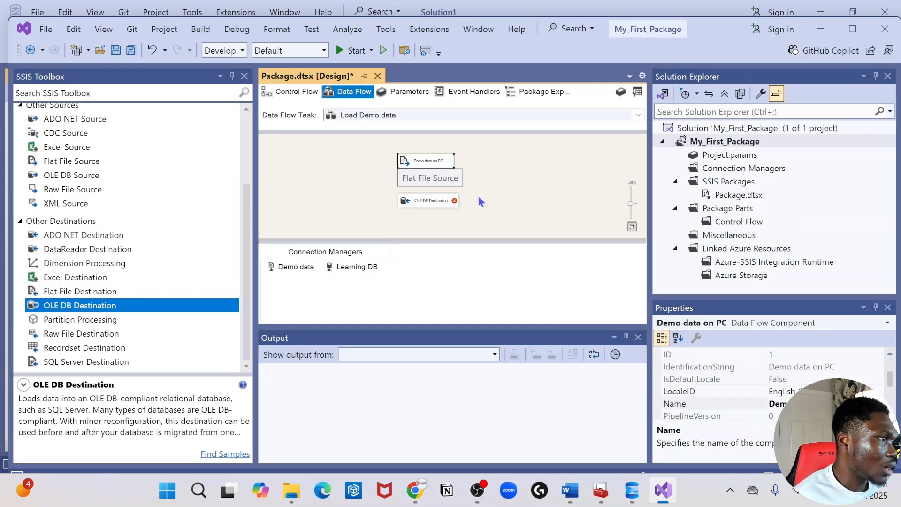
drag(420, 202, 436, 212)
Connect the regular data output of the Demo data on PC source to the OLE DB Destination
click(424, 162)
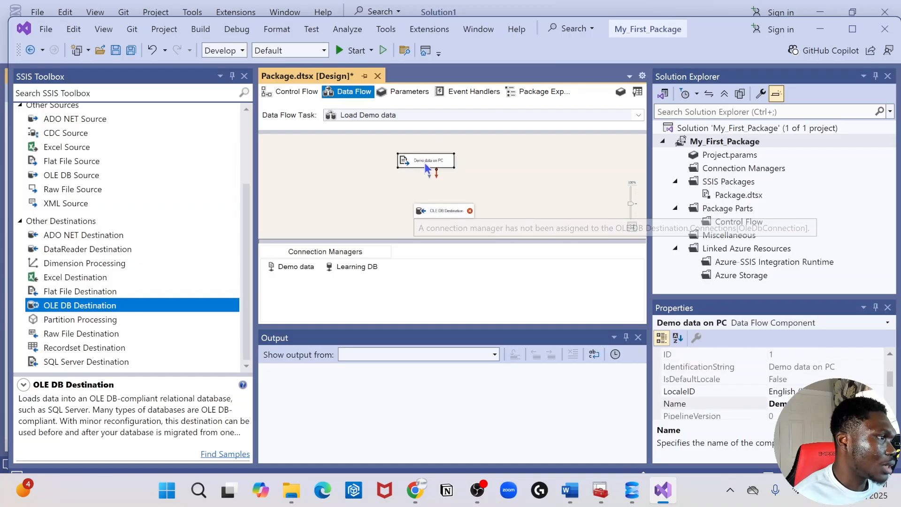
drag(427, 176, 435, 202)
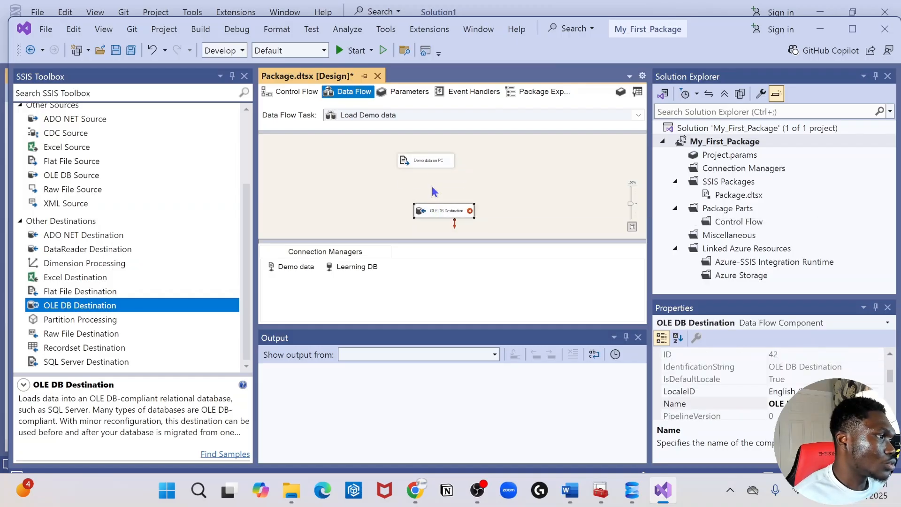
click(424, 143)
click(425, 159)
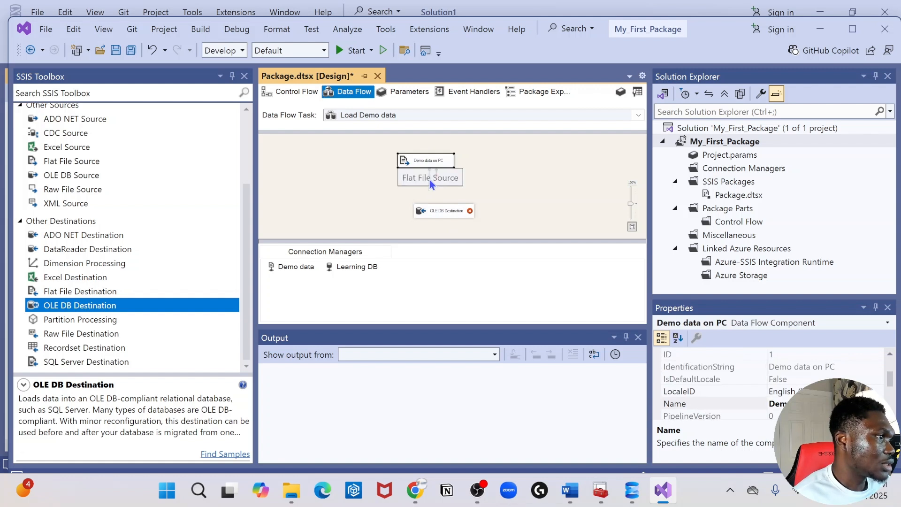
click(429, 175)
click(429, 158)
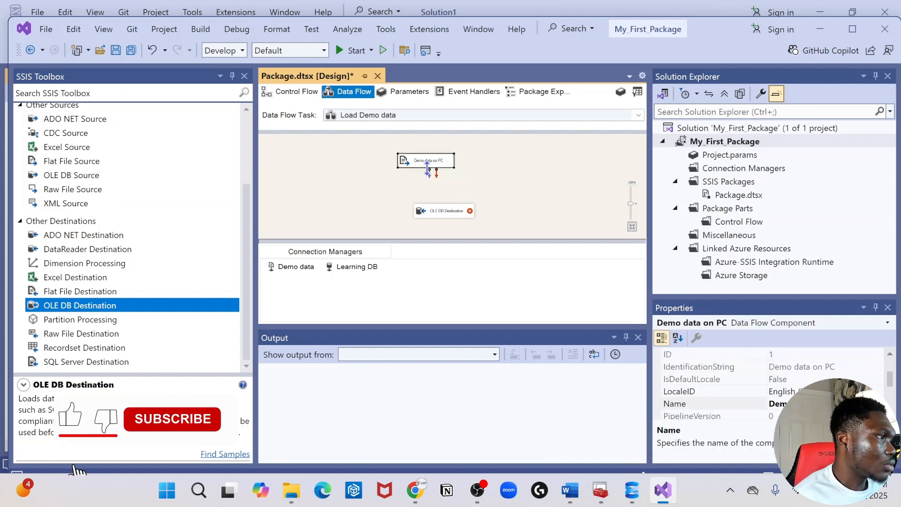
drag(431, 177, 439, 215)
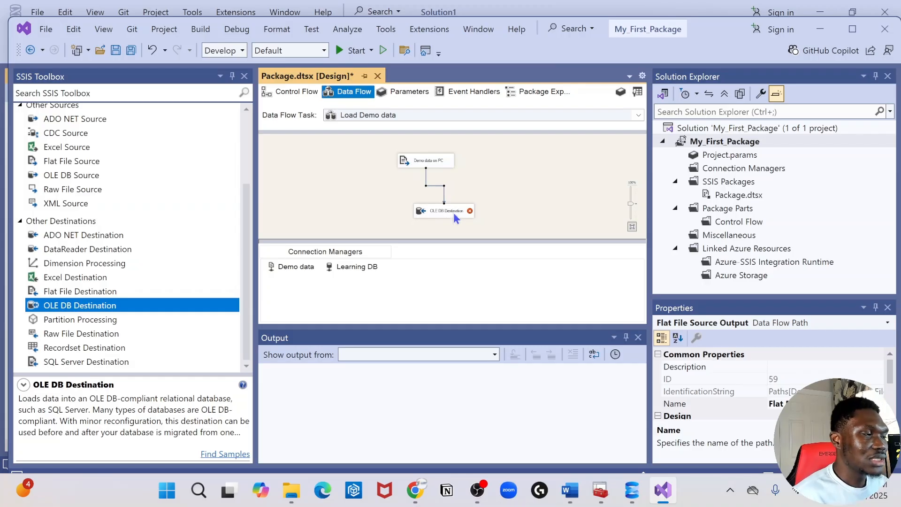
Rename the OLE DB Destination in the data flow as Learning DB destin
mouse_move(455, 216)
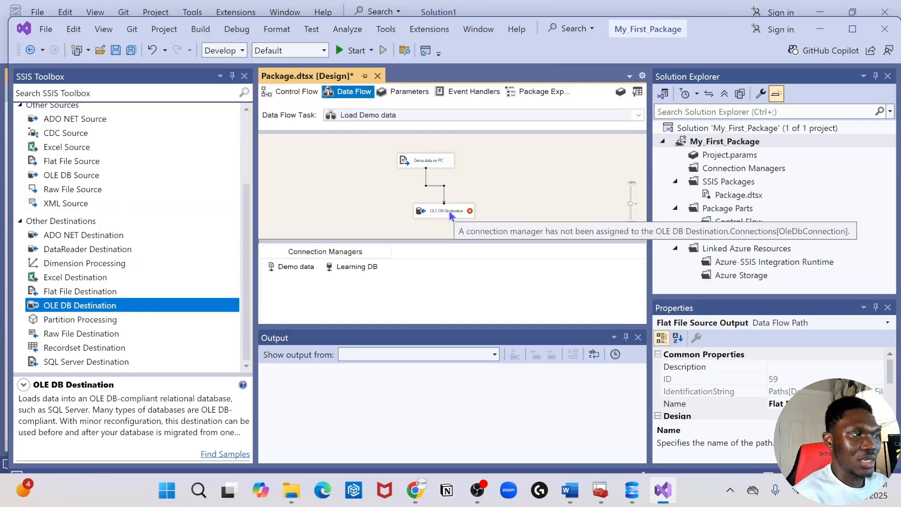
click(450, 214)
click(454, 215)
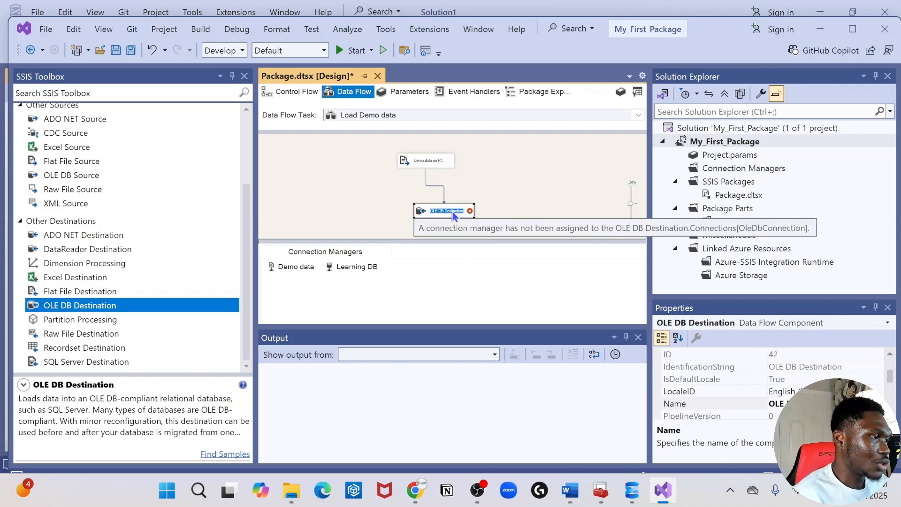
right_click(454, 216)
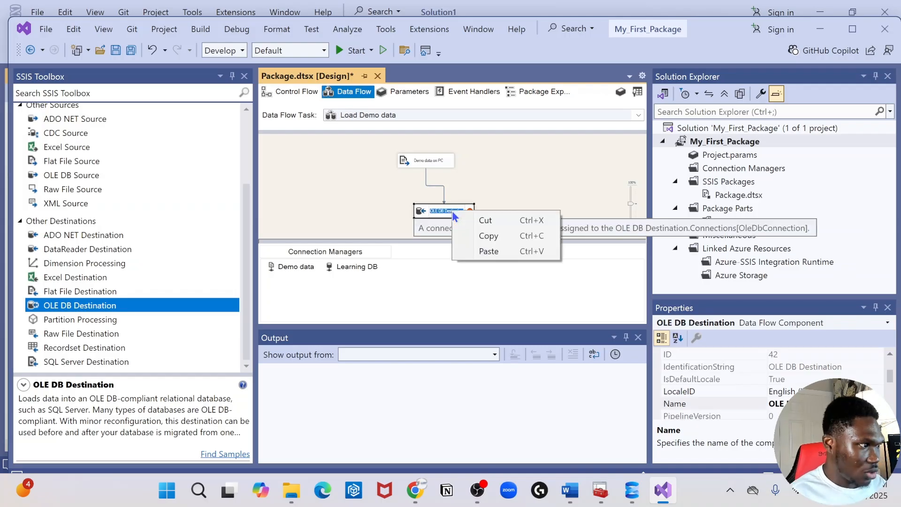
click(442, 206)
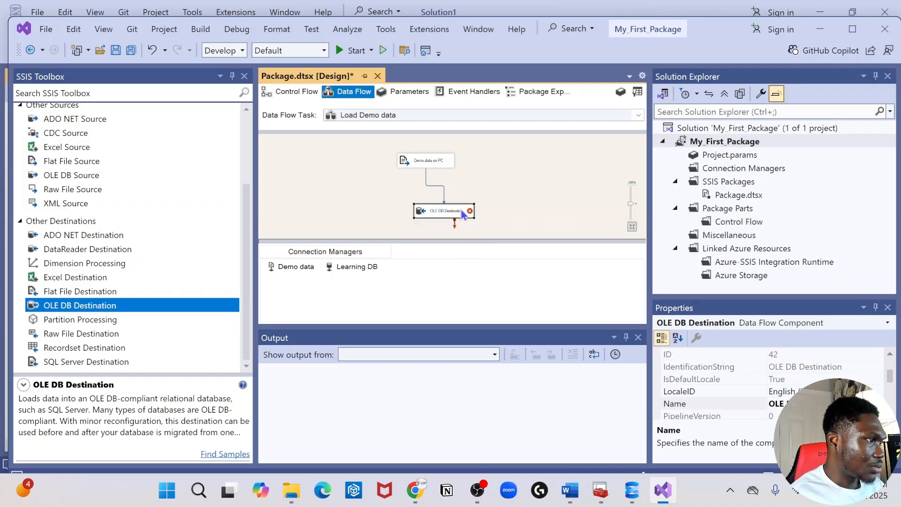
double_click(461, 210)
key(BackSpace)
key(BackSpace)
key(BackSpace)
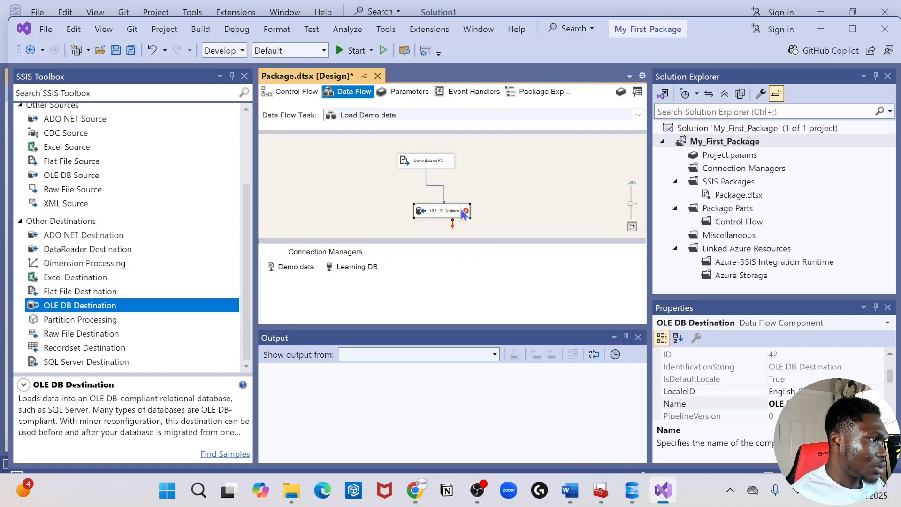
key(BackSpace)
key(BackSpace)
key(BackSpace)
key(BackSpace)
key(BackSpace)
key(BackSpace)
key(BackSpace)
key(BackSpace)
key(BackSpace)
key(BackSpace)
key(BackSpace)
key(BackSpace)
key(BackSpace)
key(BackSpace)
key(BackSpace)
key(BackSpace)
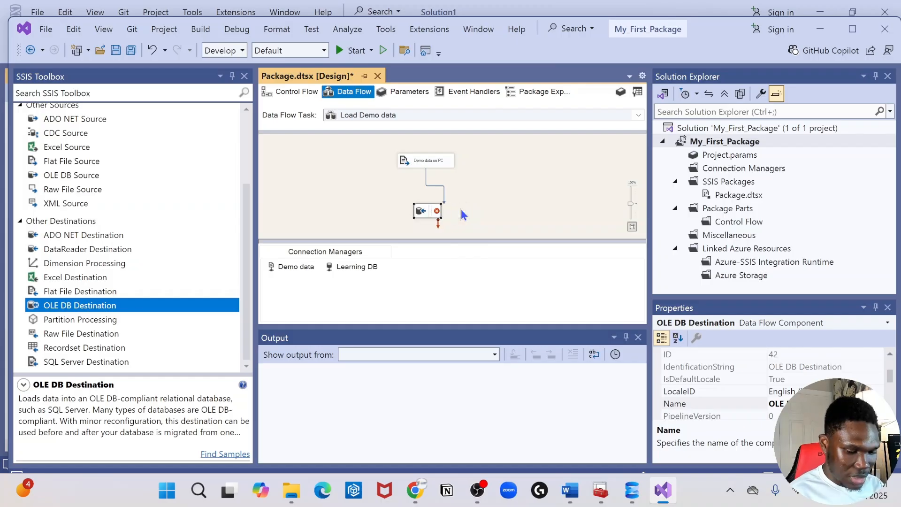
text(Learning D)
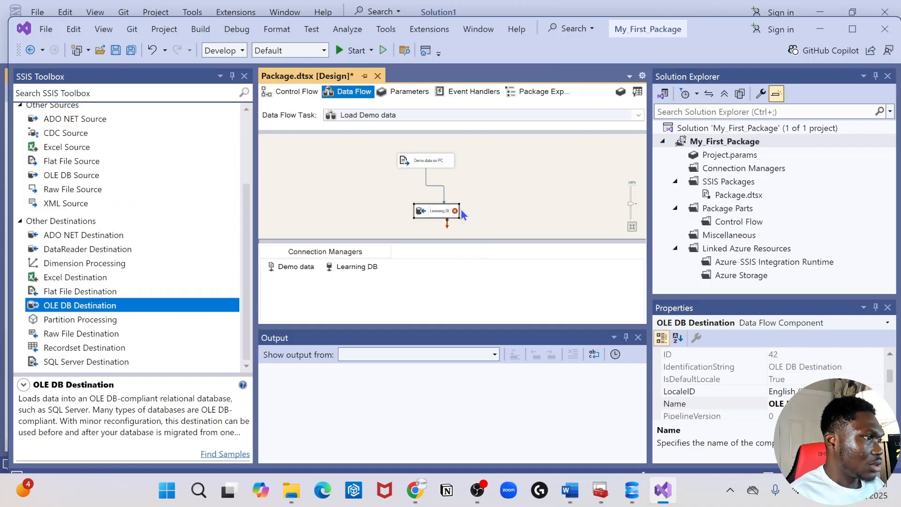
text(B destin)
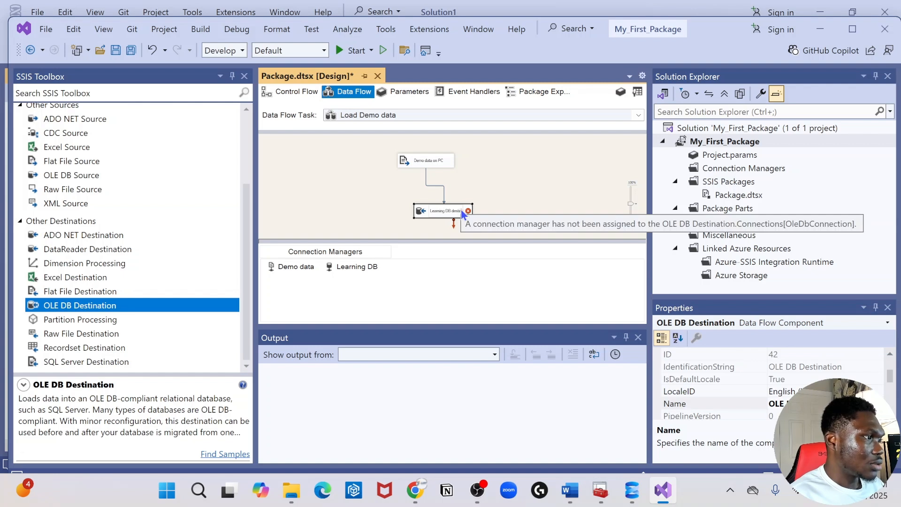
key(Return)
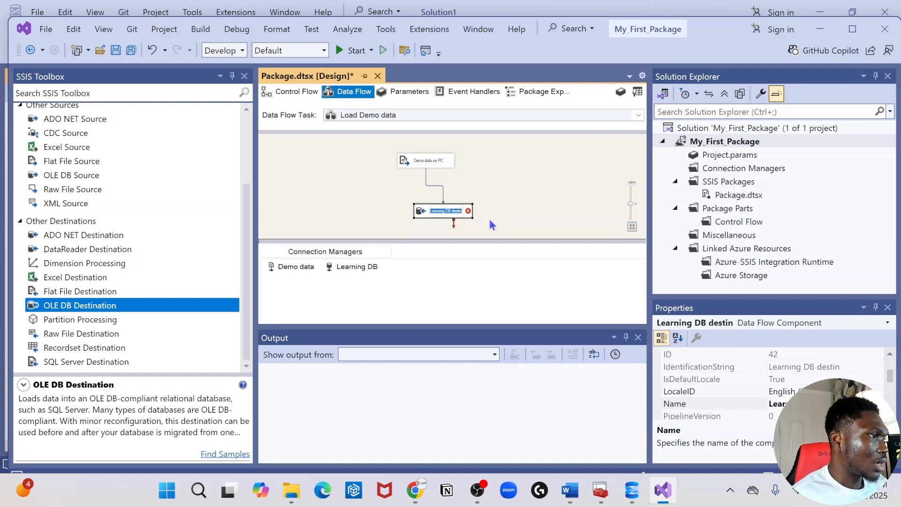
click(459, 220)
click(445, 217)
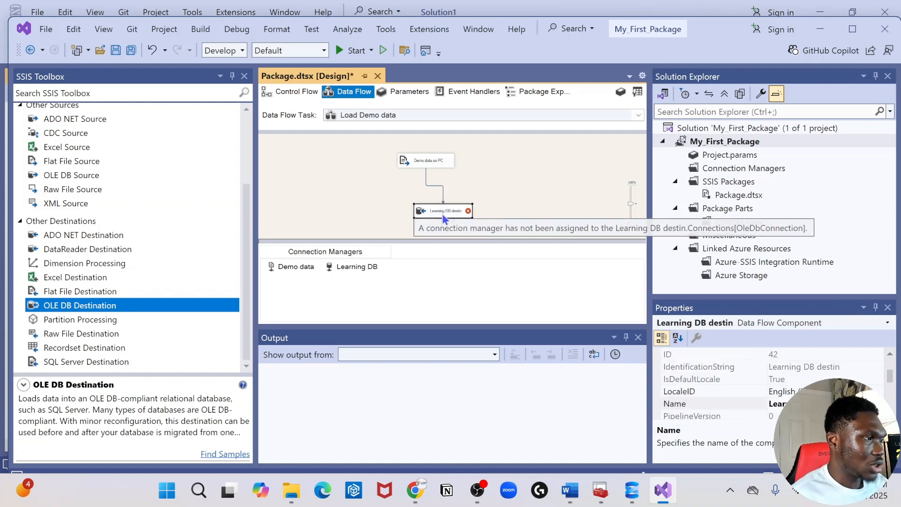
Set Mytable as the target table of the Learning DB destin component, using the Learning DB connection manager with fast load
right_click(442, 216)
click(476, 168)
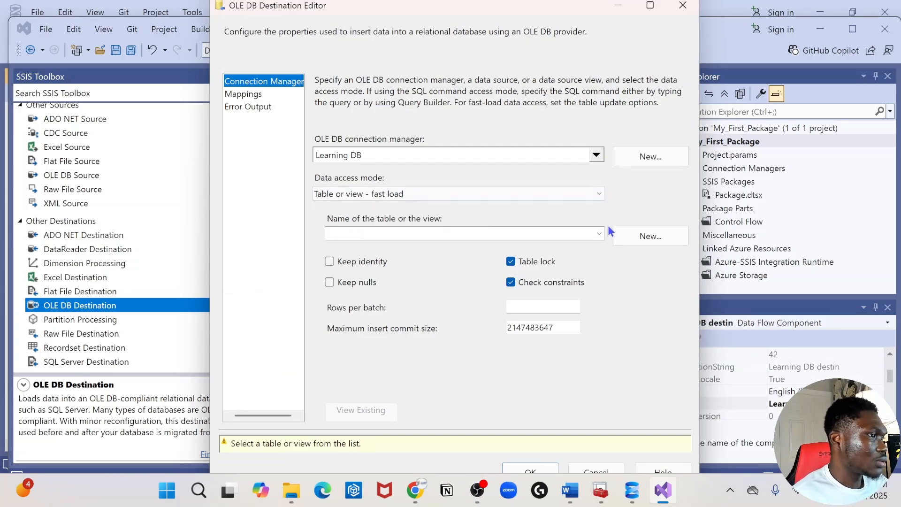
click(600, 237)
click(403, 248)
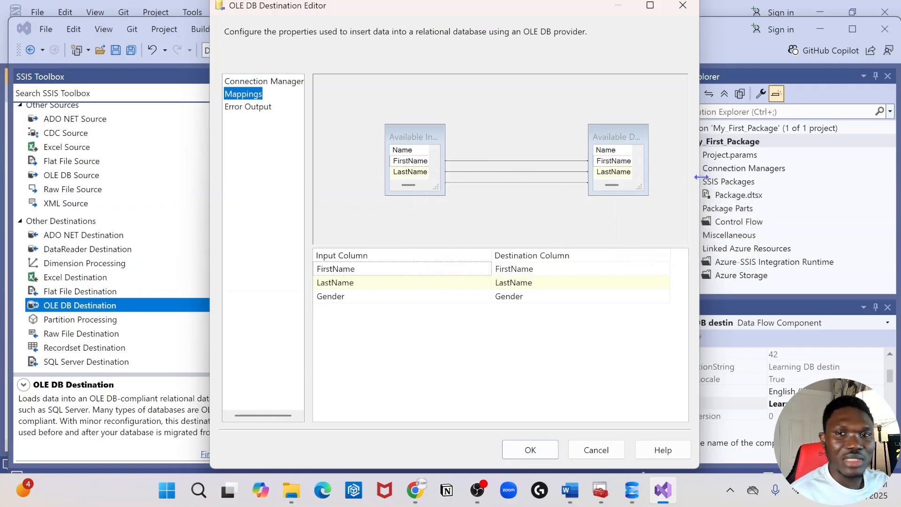
Check the column mappings for FirstName, LastName and Gender and accept the destination settings
click(451, 273)
click(482, 269)
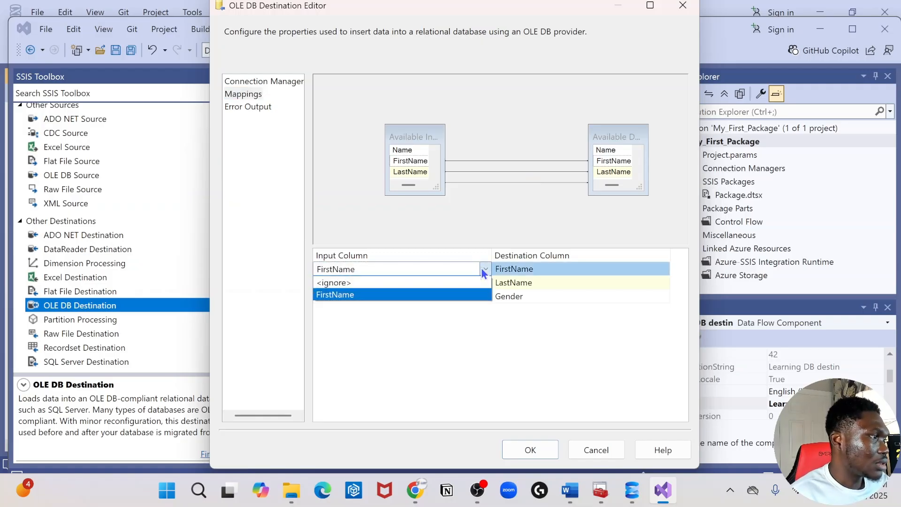
click(609, 281)
click(610, 282)
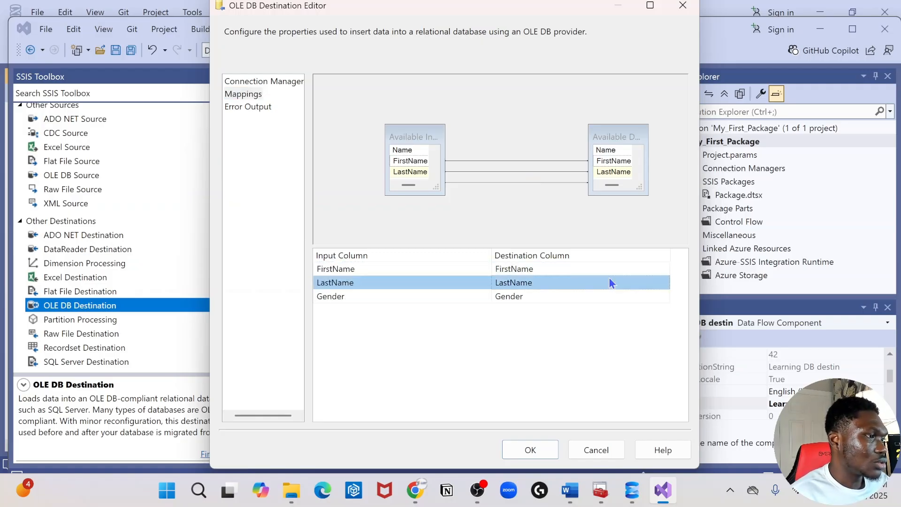
click(630, 270)
click(470, 269)
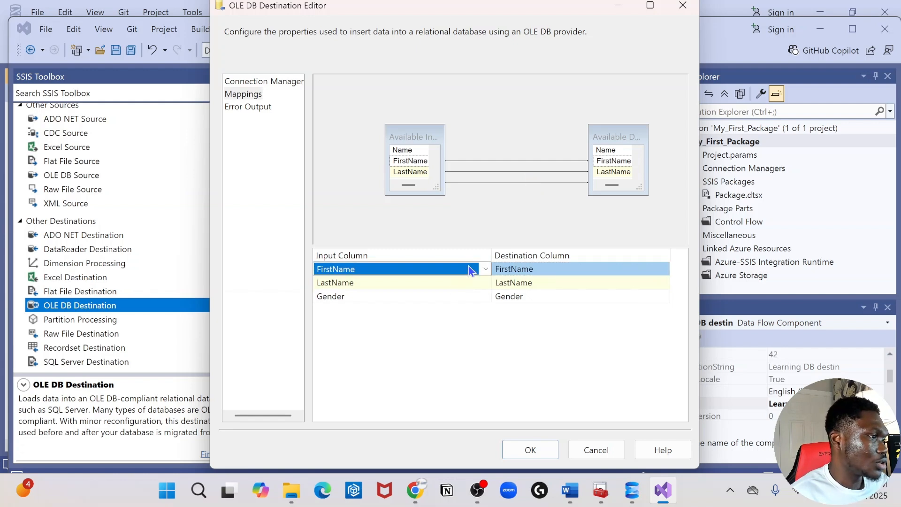
click(451, 218)
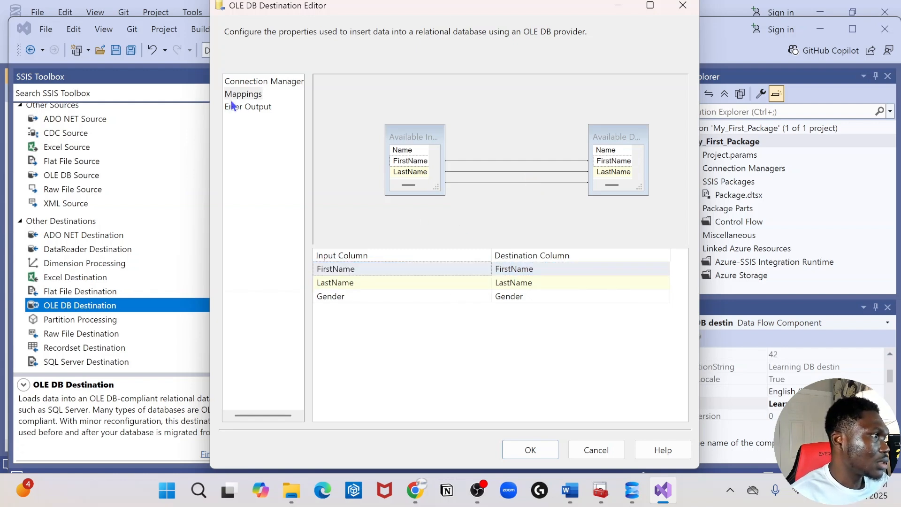
click(530, 449)
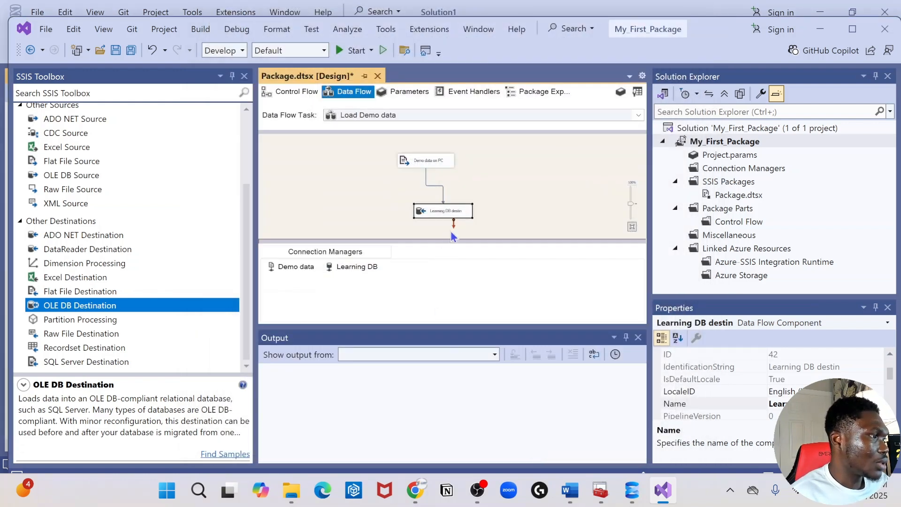
Run the package to load the demo data into the Learning database
click(489, 185)
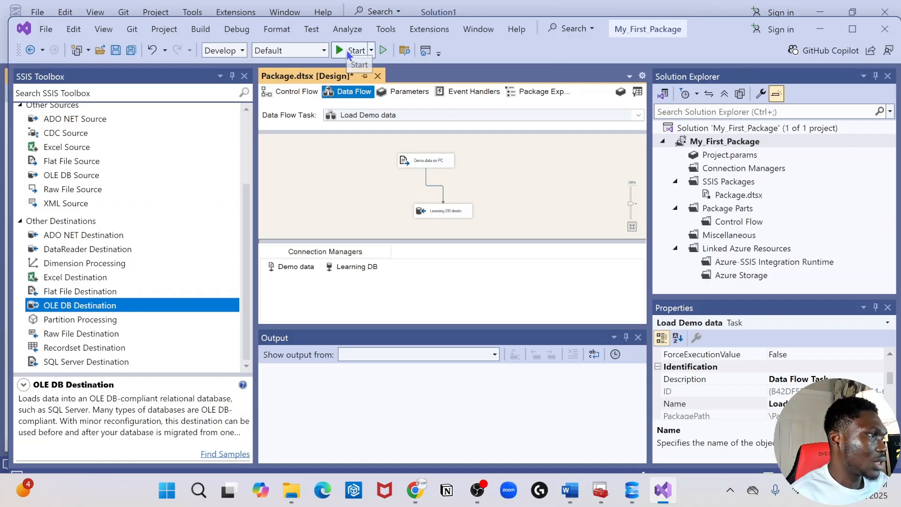
click(350, 51)
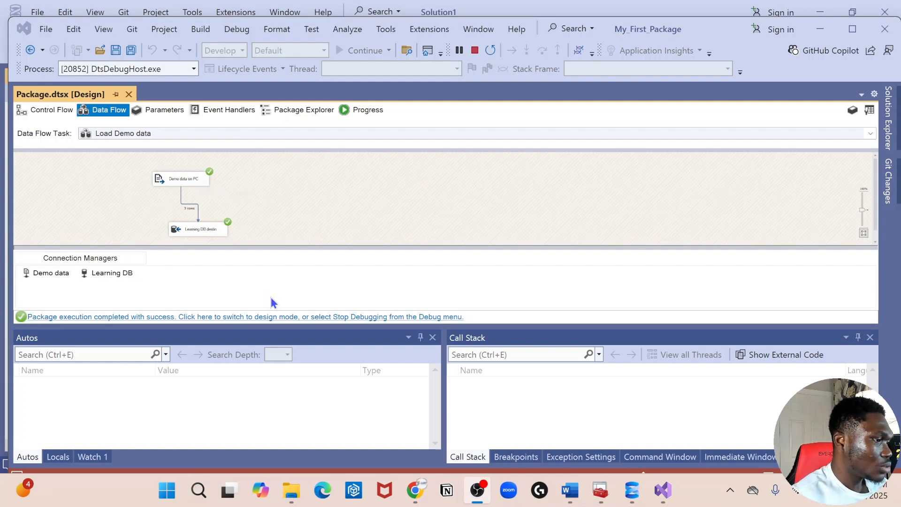
Switch to SQL Server Management Studio, run the query select * from Mytable to check the load, and return to Visual Studio
mouse_move(634, 494)
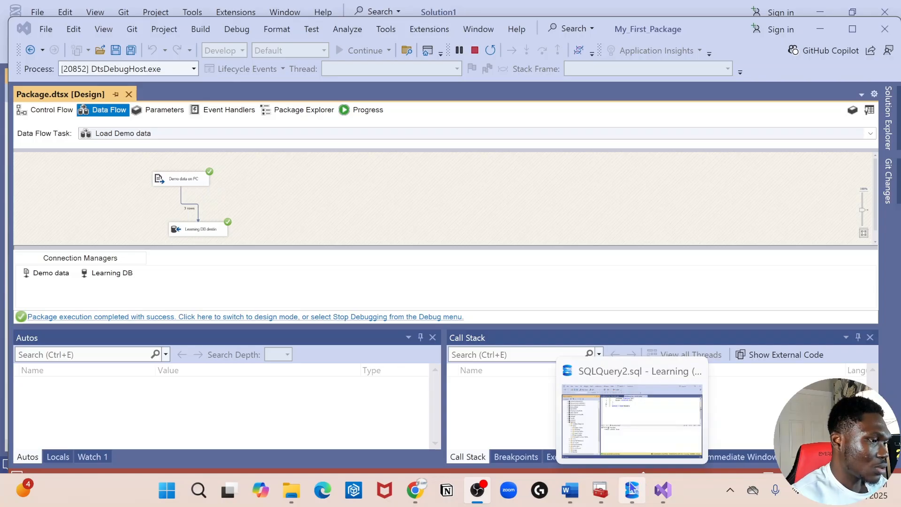
click(624, 445)
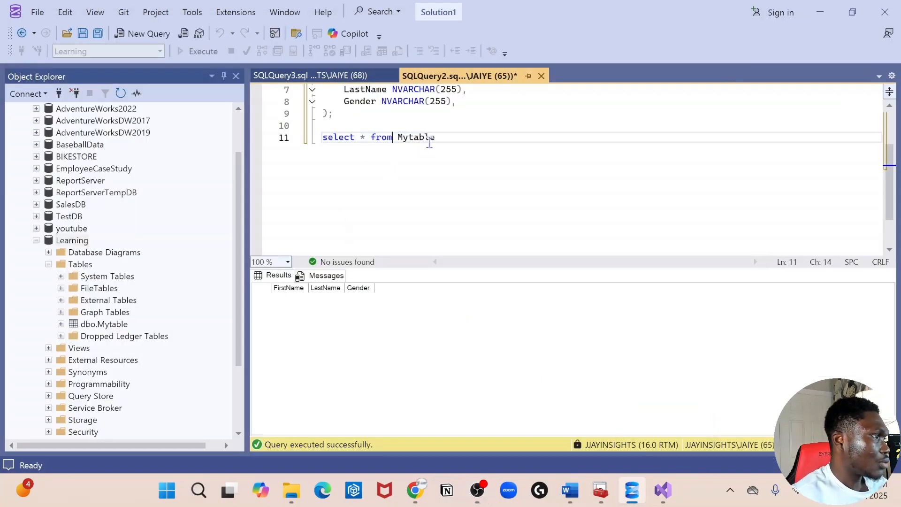
drag(435, 137, 311, 138)
click(199, 52)
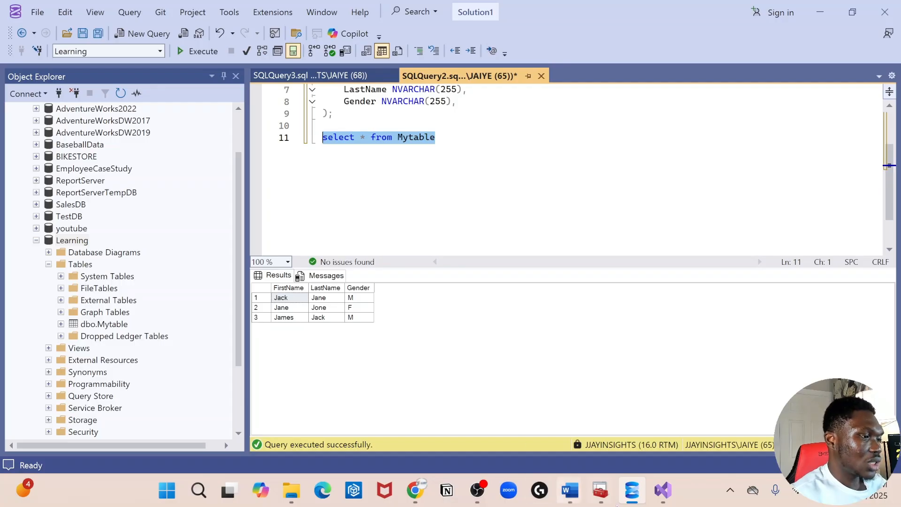
click(664, 491)
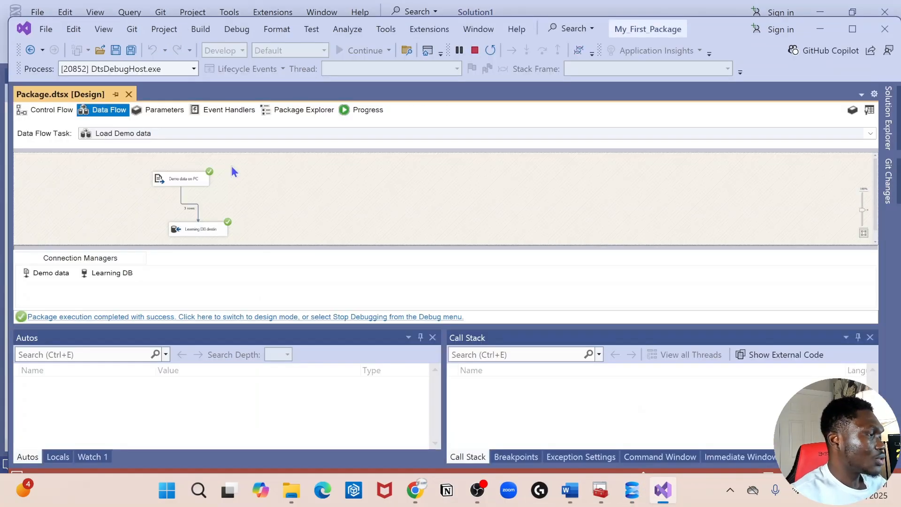